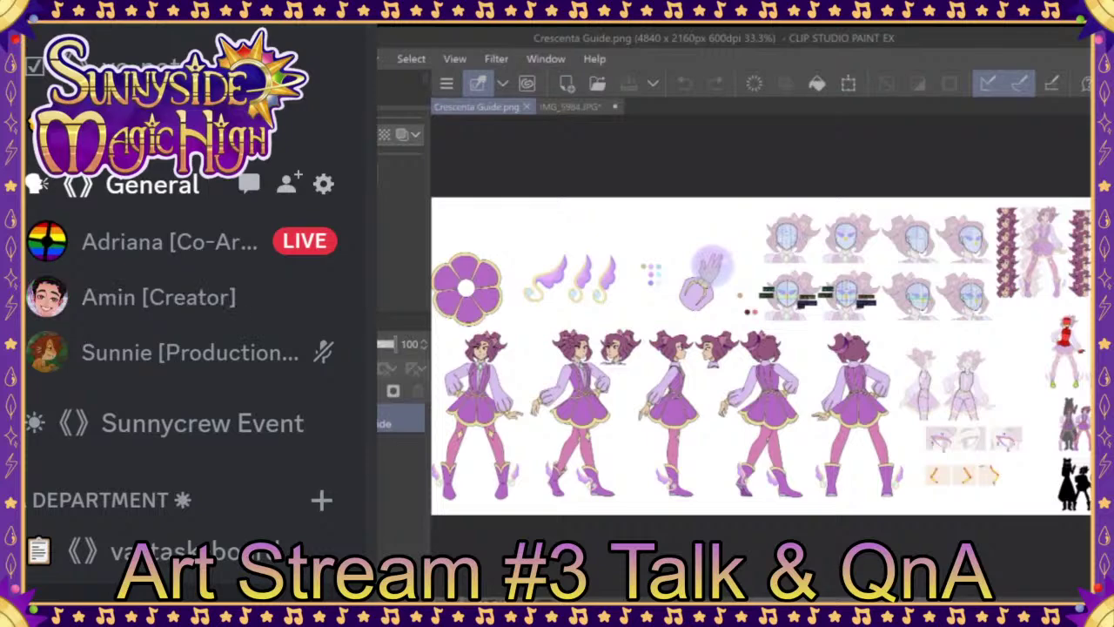
pyautogui.click(571, 108)
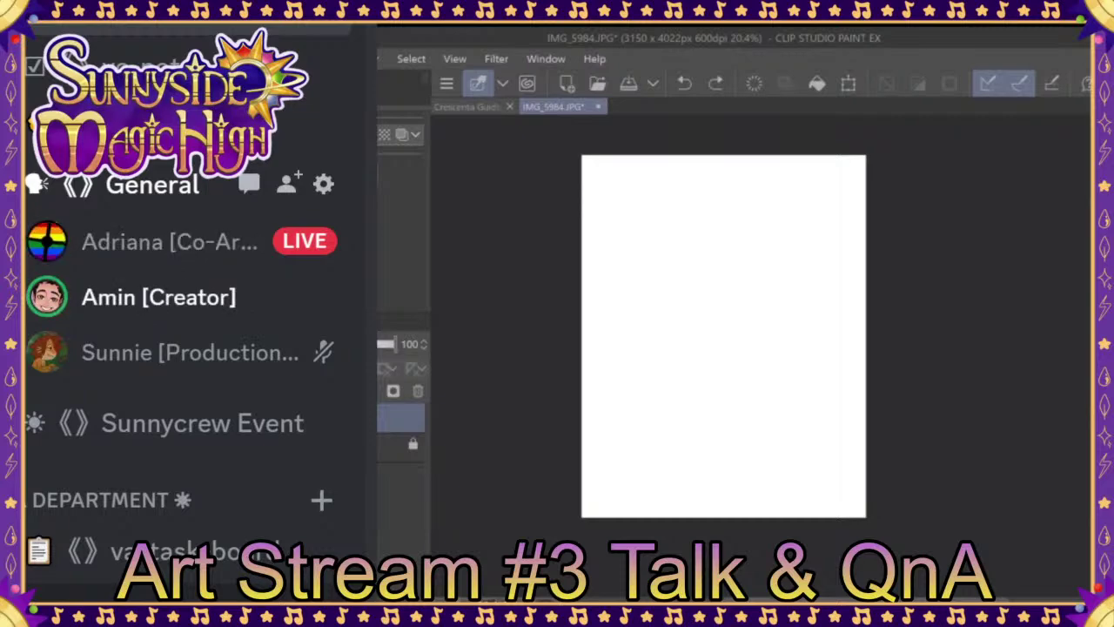
pyautogui.scroll(-15, 169, 527)
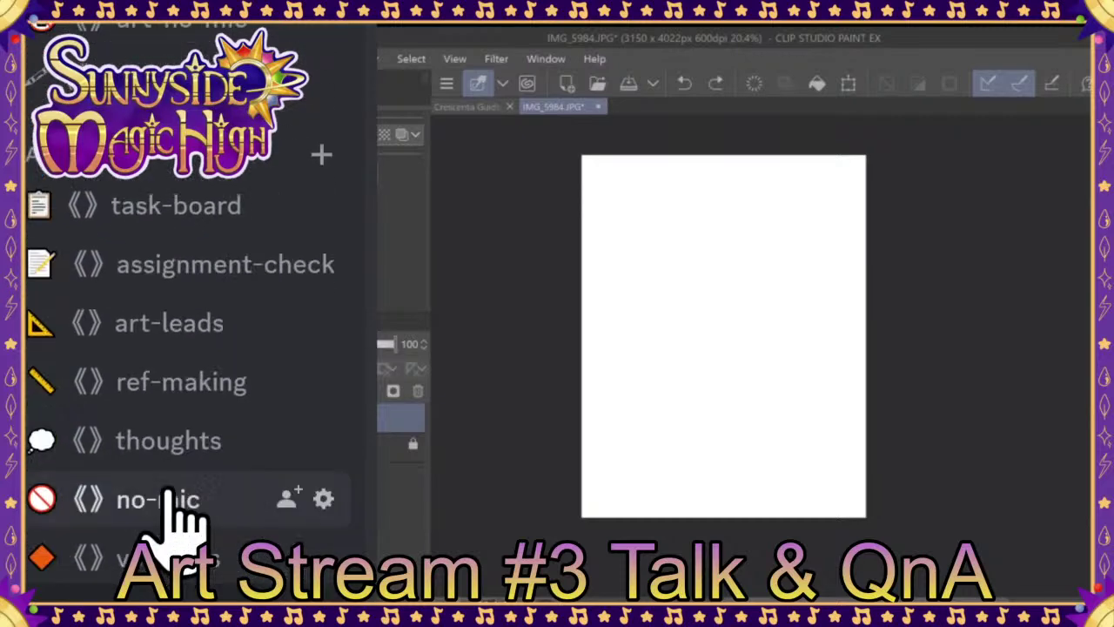
pyautogui.scroll(-6, 179, 522)
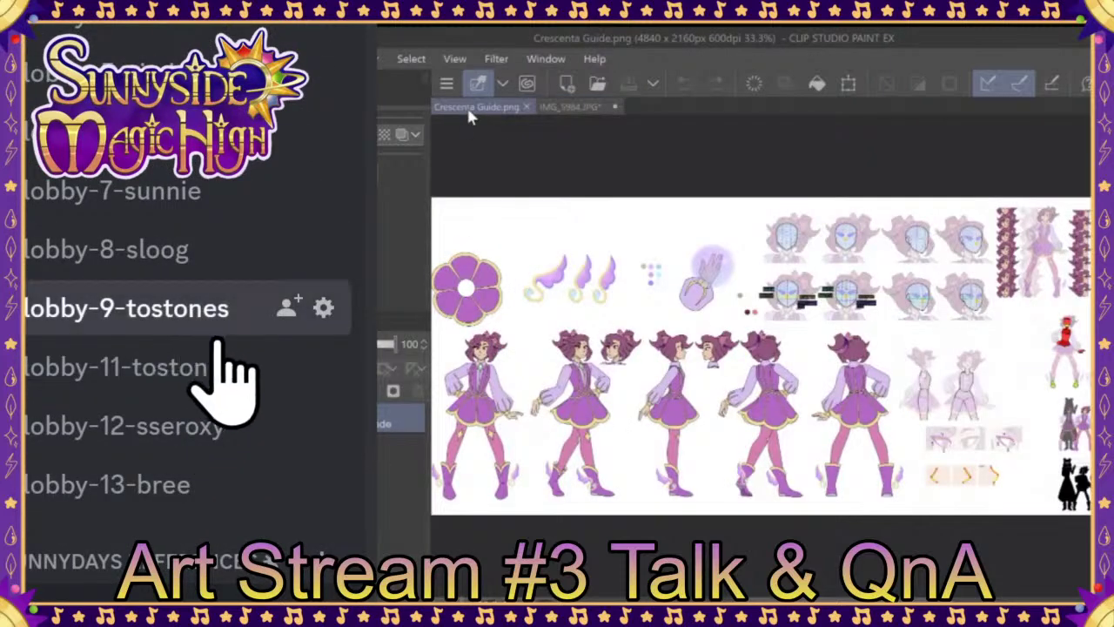
pyautogui.scroll(20, 187, 365)
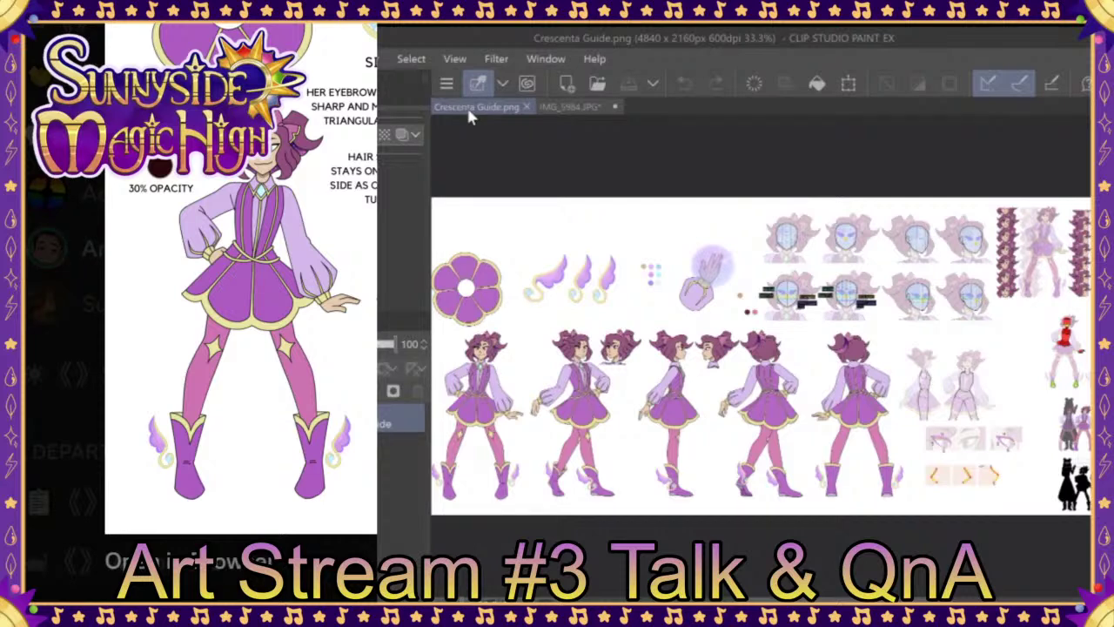
# Step: Examine the side-view heads on the character sheet up close, checking the left-facing profile's face and hair linework
pyautogui.scroll(5, 675, 387)
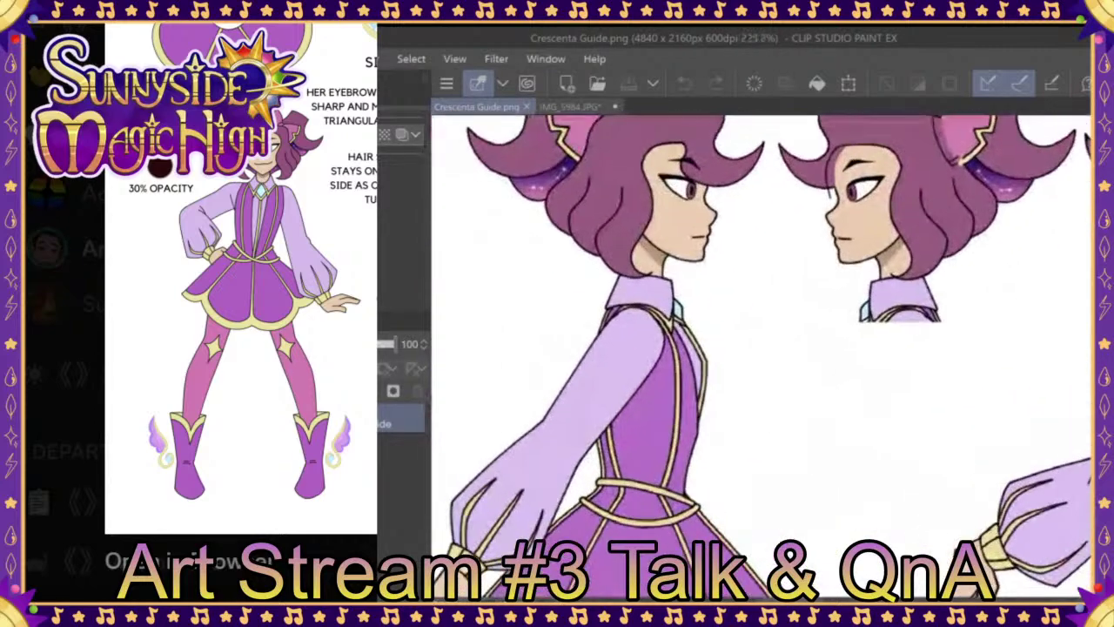
pyautogui.scroll(1, 762, 357)
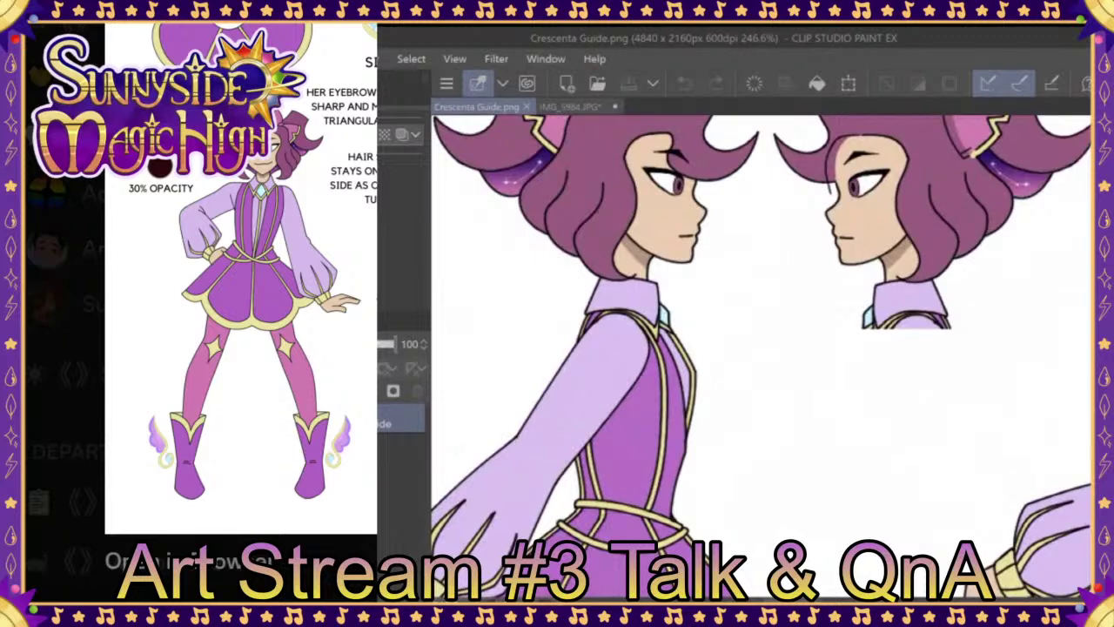
pyautogui.scroll(6, 905, 131)
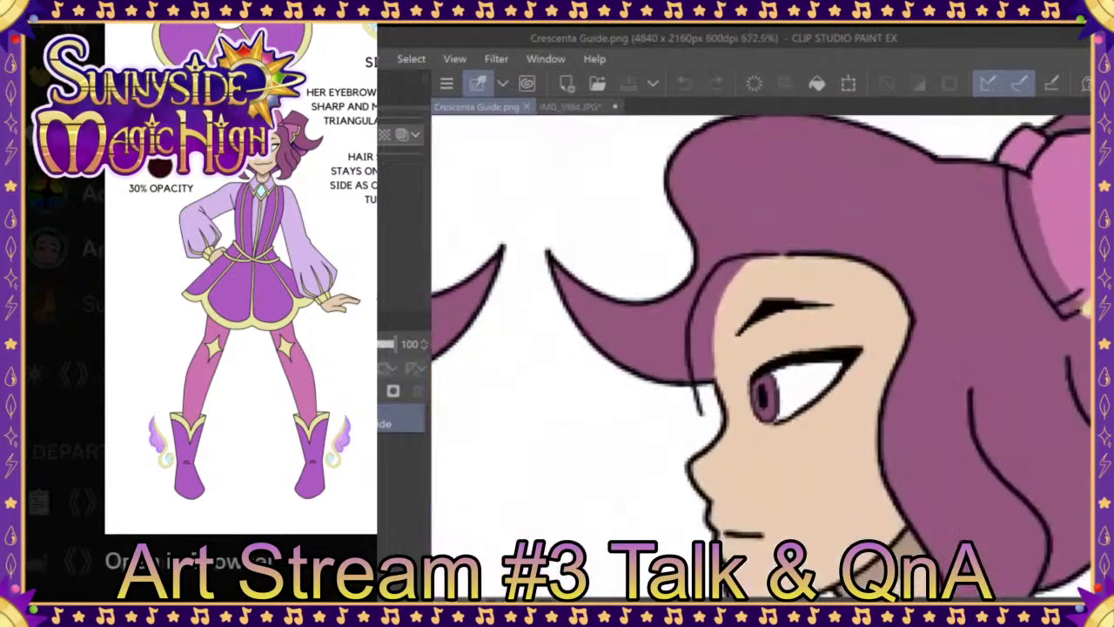
pyautogui.scroll(-6, 696, 294)
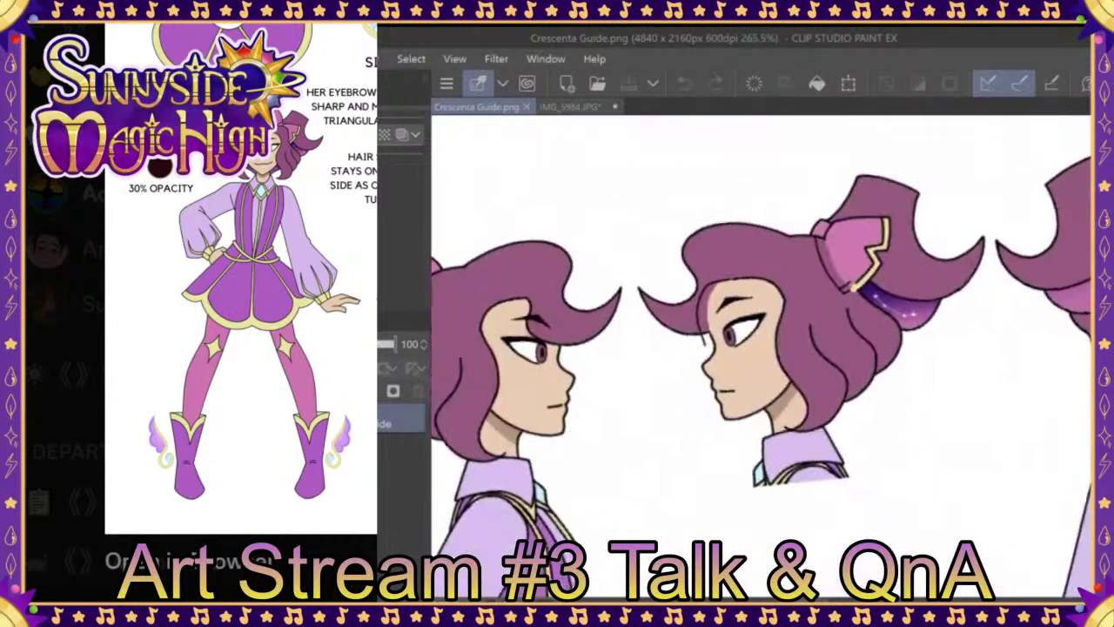
pyautogui.scroll(4, 747, 308)
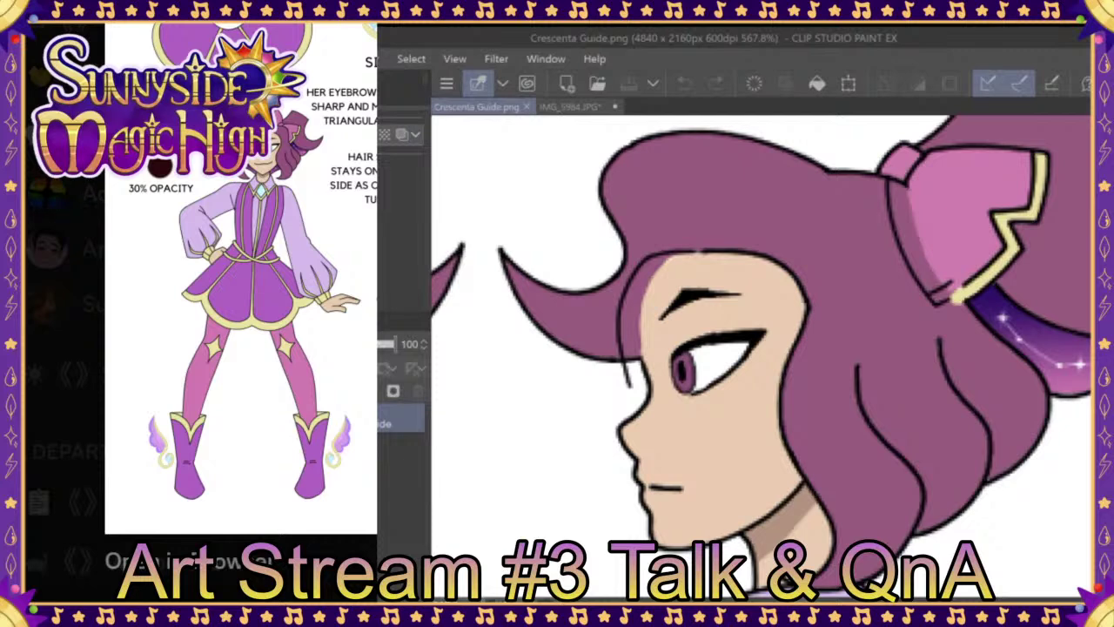
# Step: Close the flattened Crescenta Guide.png and open the layered Crescenta Guide document in its place
pyautogui.click(261, 417)
pyautogui.click(261, 418)
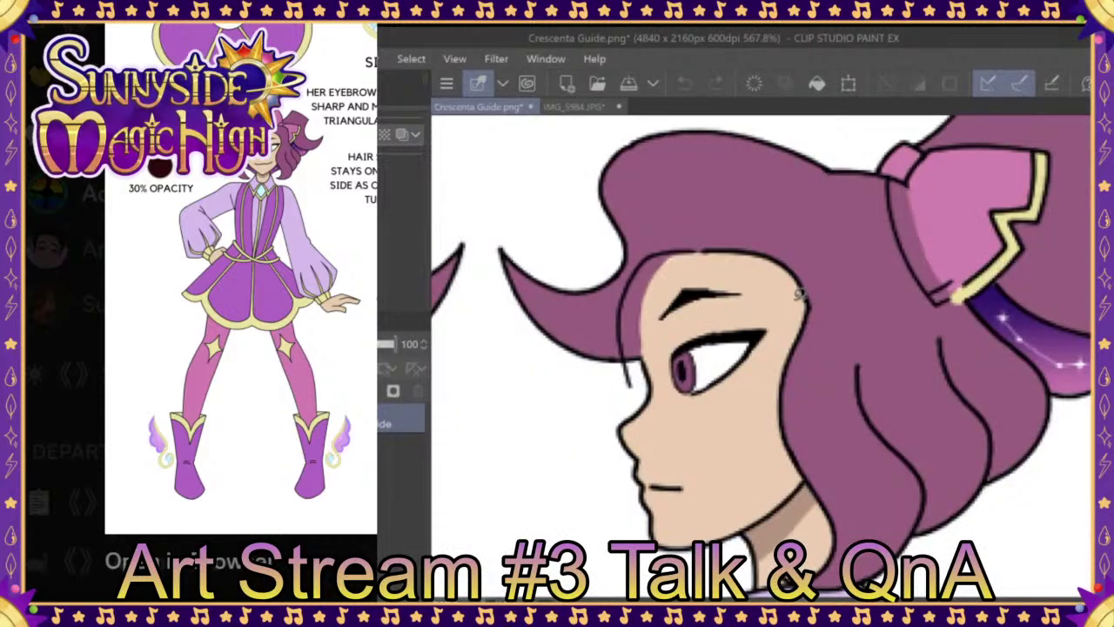
pyautogui.click(488, 106)
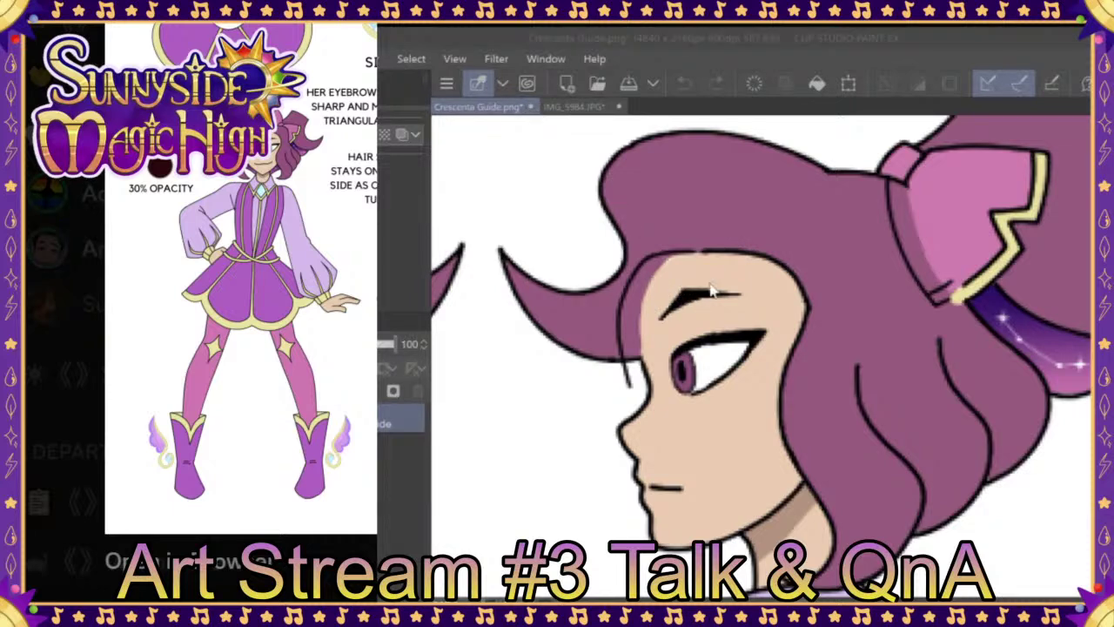
pyautogui.press('Return')
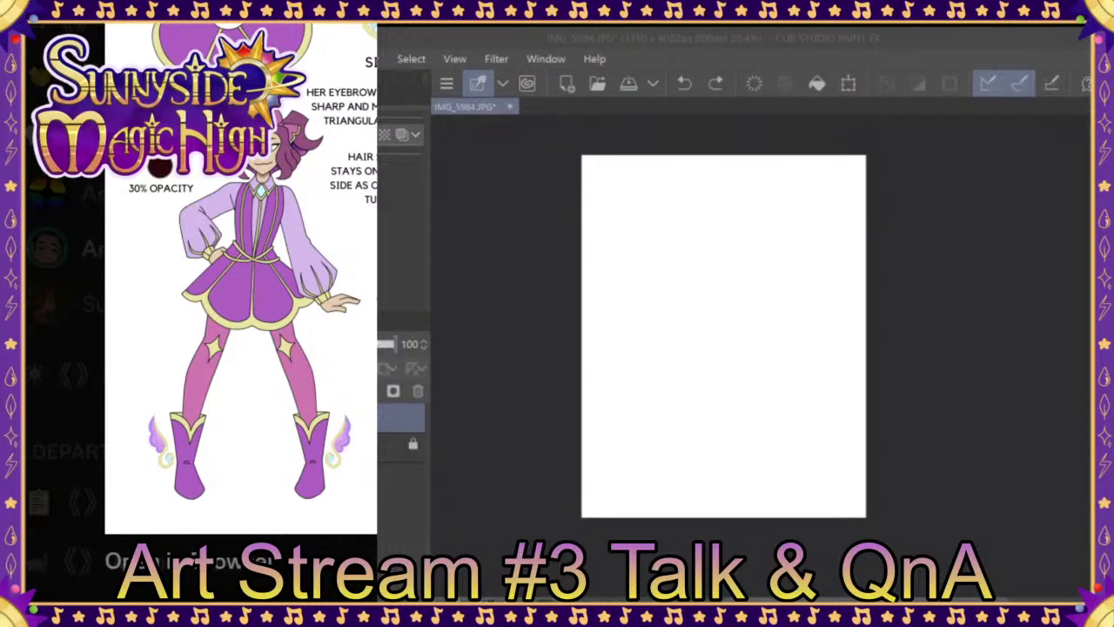
pyautogui.doubleClick(416, 276)
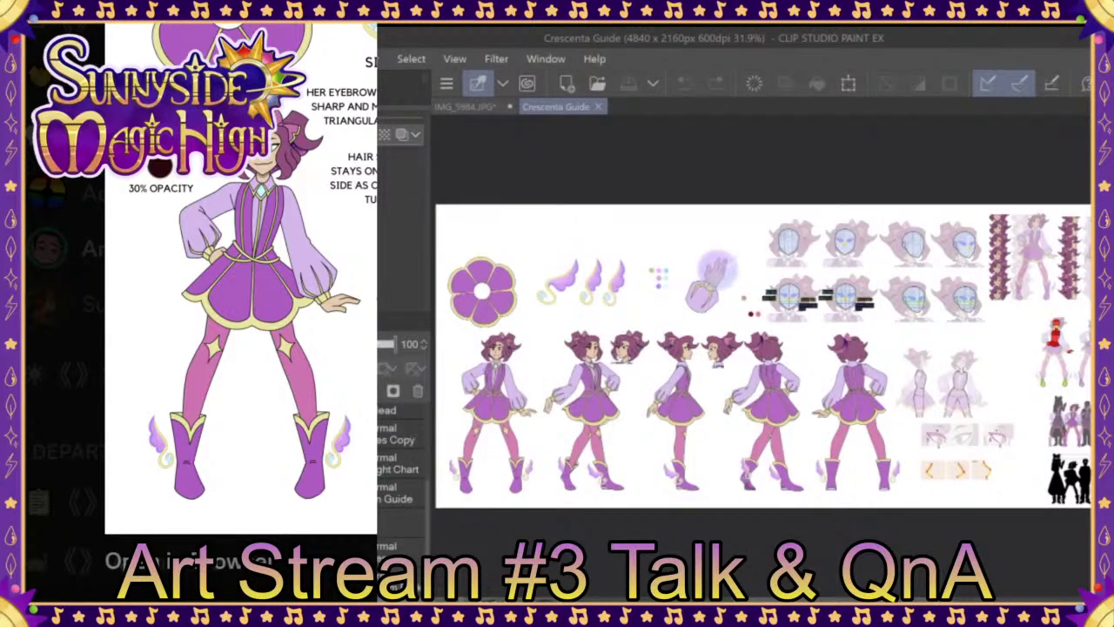
# Step: Select the misaligned artwork around the left-facing profile head, shift it slightly right to line up with the face, and save the document
pyautogui.scroll(10, 609, 357)
pyautogui.scroll(5, 784, 262)
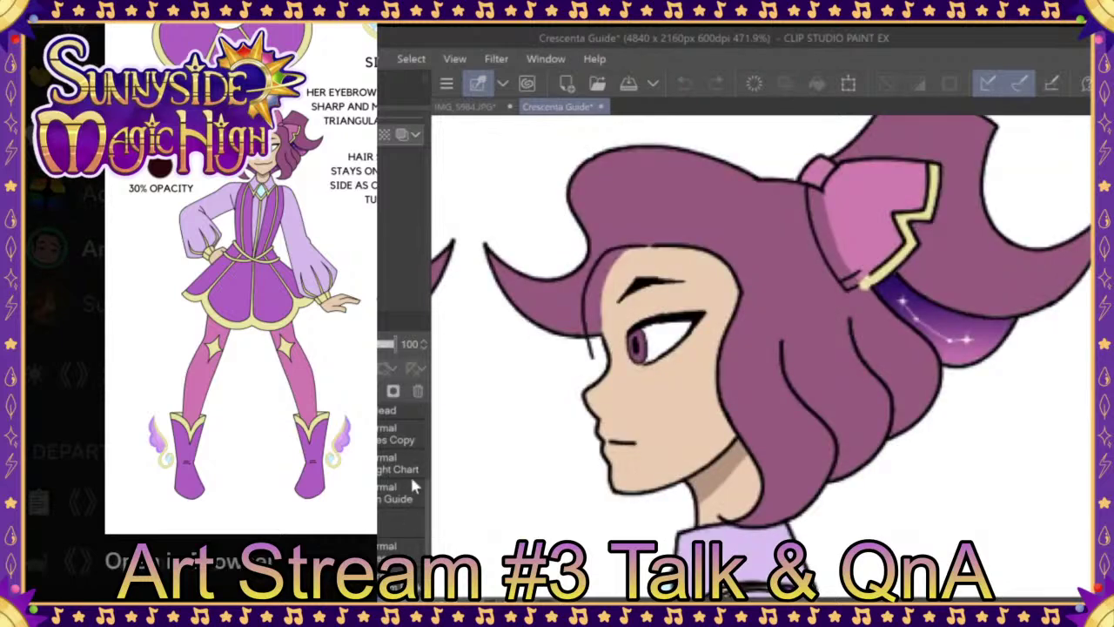
pyautogui.scroll(-5, 409, 469)
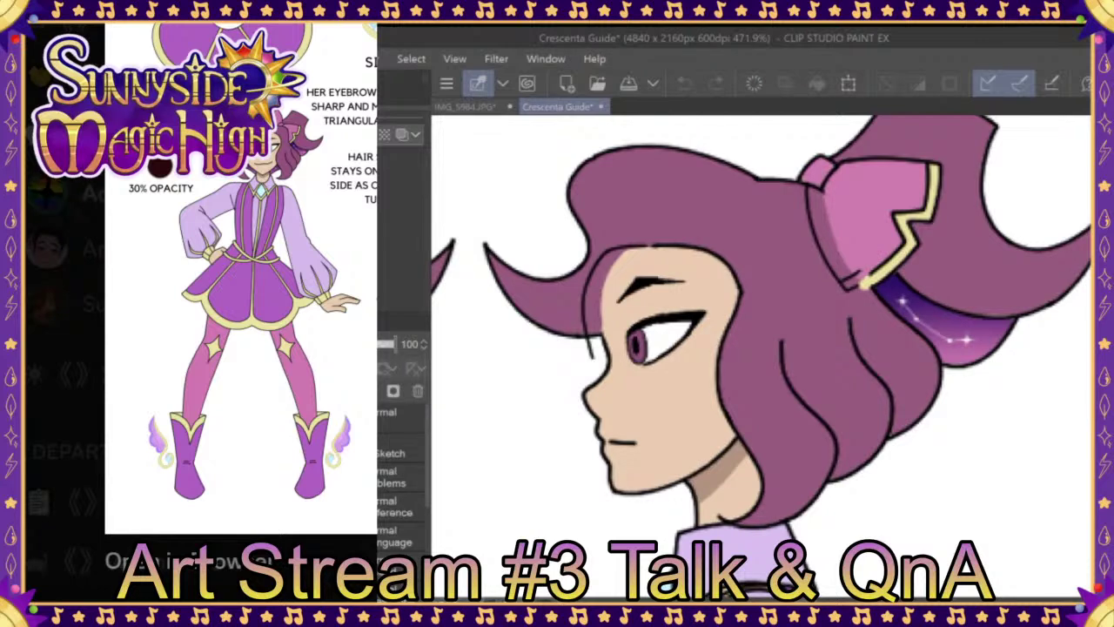
pyautogui.click(401, 416)
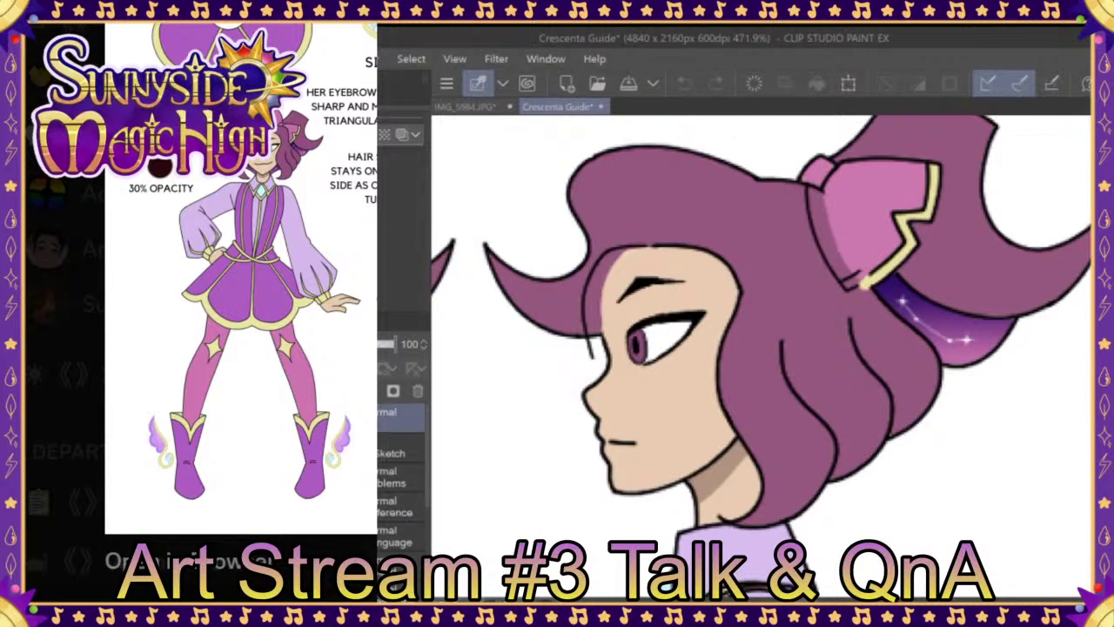
pyautogui.moveTo(784, 144)
pyautogui.mouseDown()
pyautogui.moveTo(561, 414)
pyautogui.moveTo(984, 261)
pyautogui.moveTo(783, 147)
pyautogui.mouseUp()
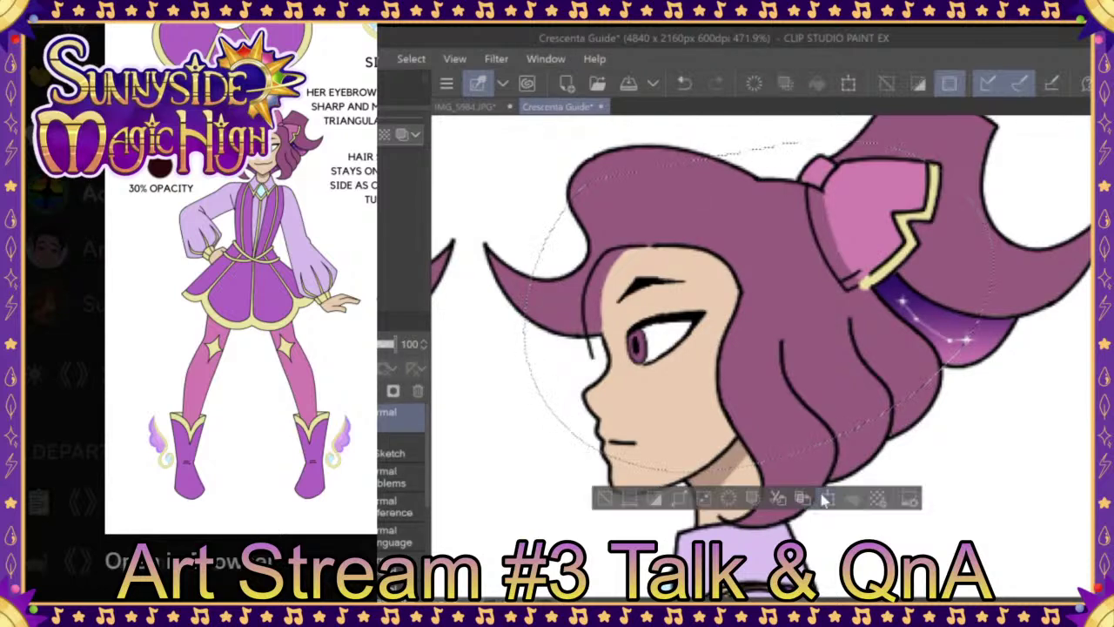
pyautogui.click(824, 498)
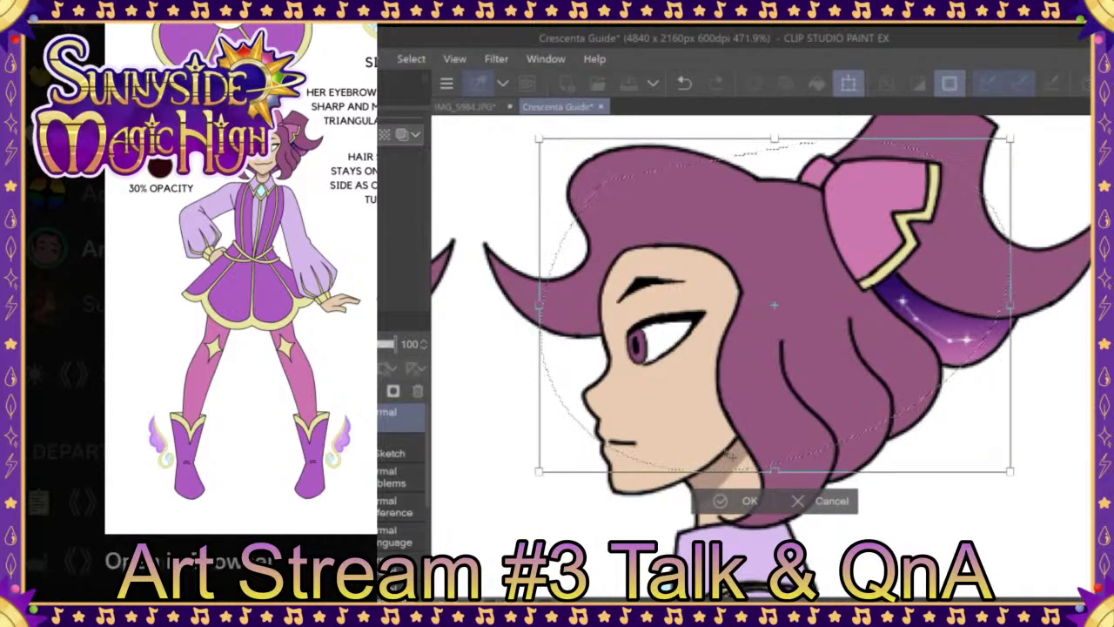
pyautogui.click(730, 501)
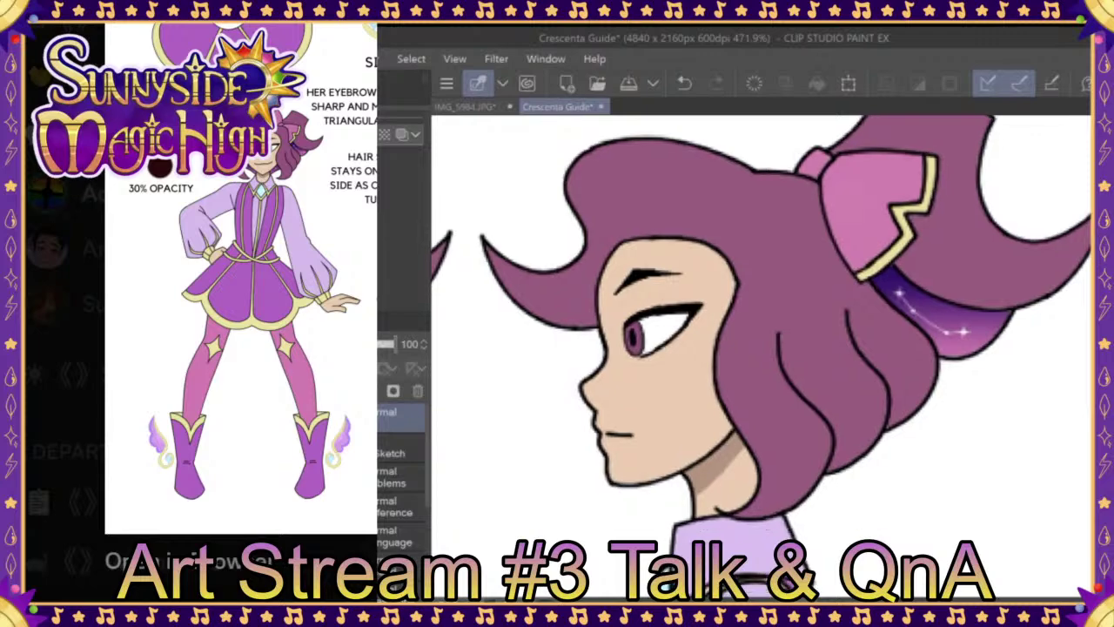
pyautogui.hotkey('ctrl', '0')
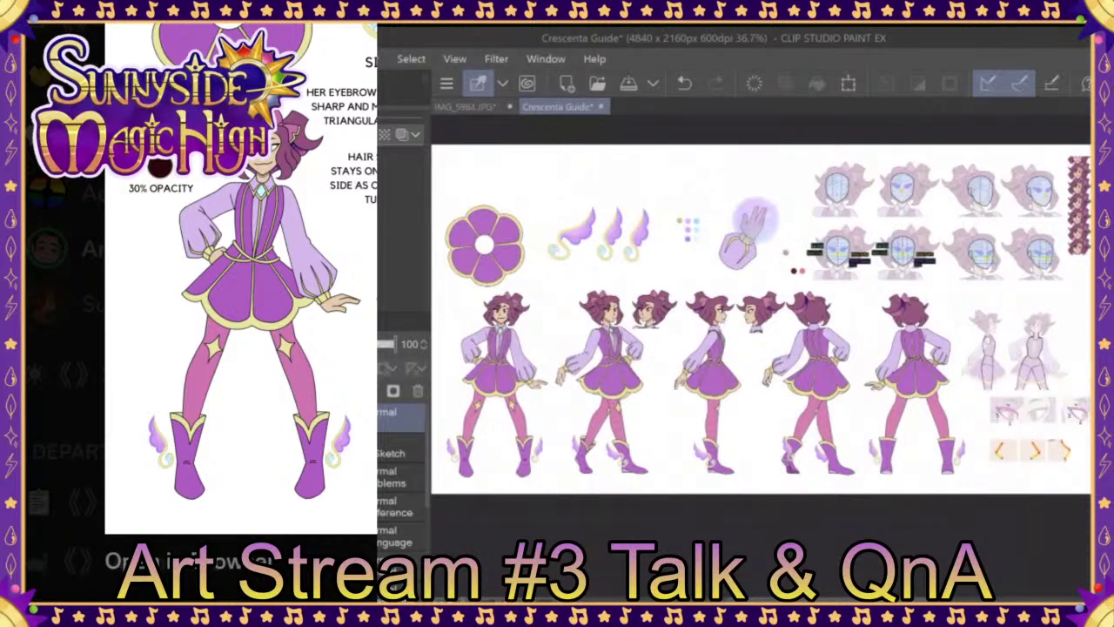
pyautogui.hotkey('ctrl', 's')
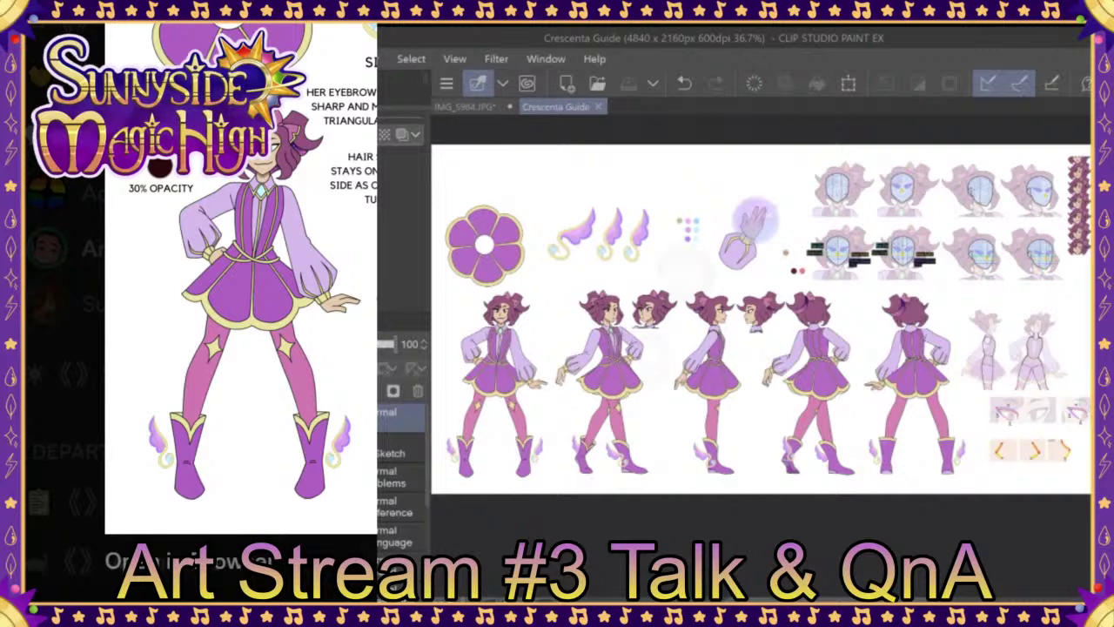
pyautogui.scroll(5, 488, 314)
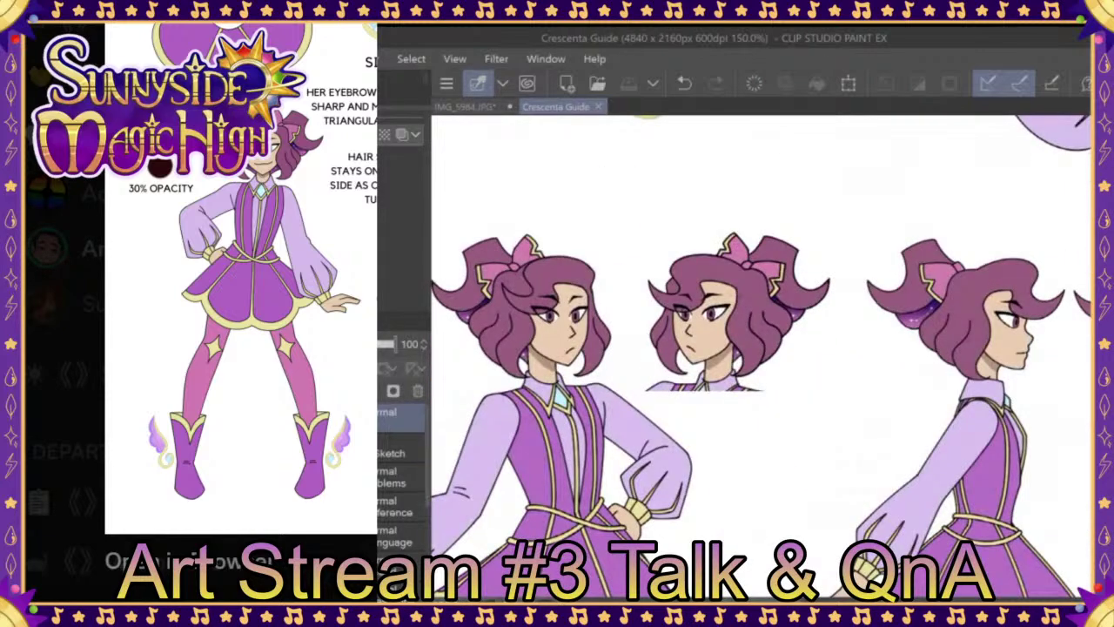
pyautogui.scroll(-2, 762, 356)
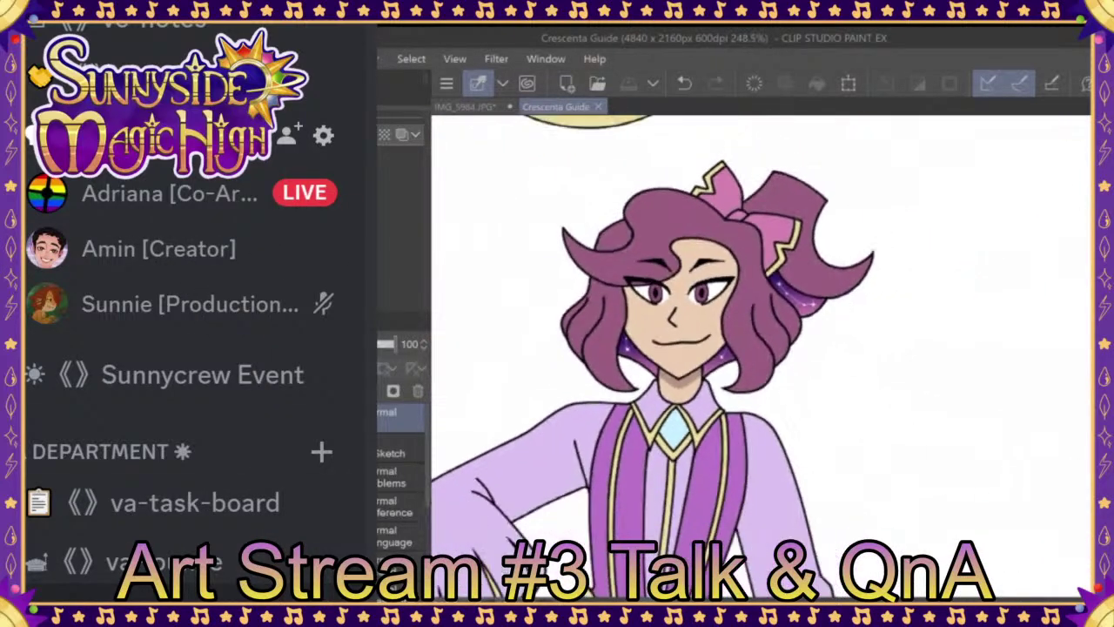
pyautogui.scroll(-3, 174, 304)
pyautogui.scroll(5, 174, 305)
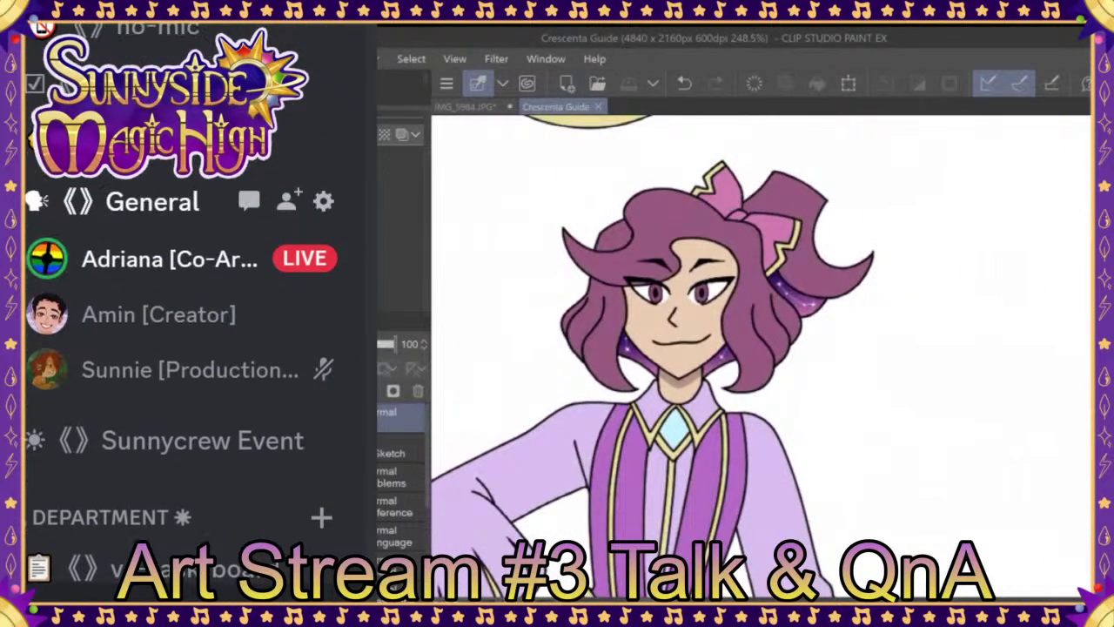
pyautogui.scroll(-3, 119, 472)
pyautogui.scroll(3, 200, 313)
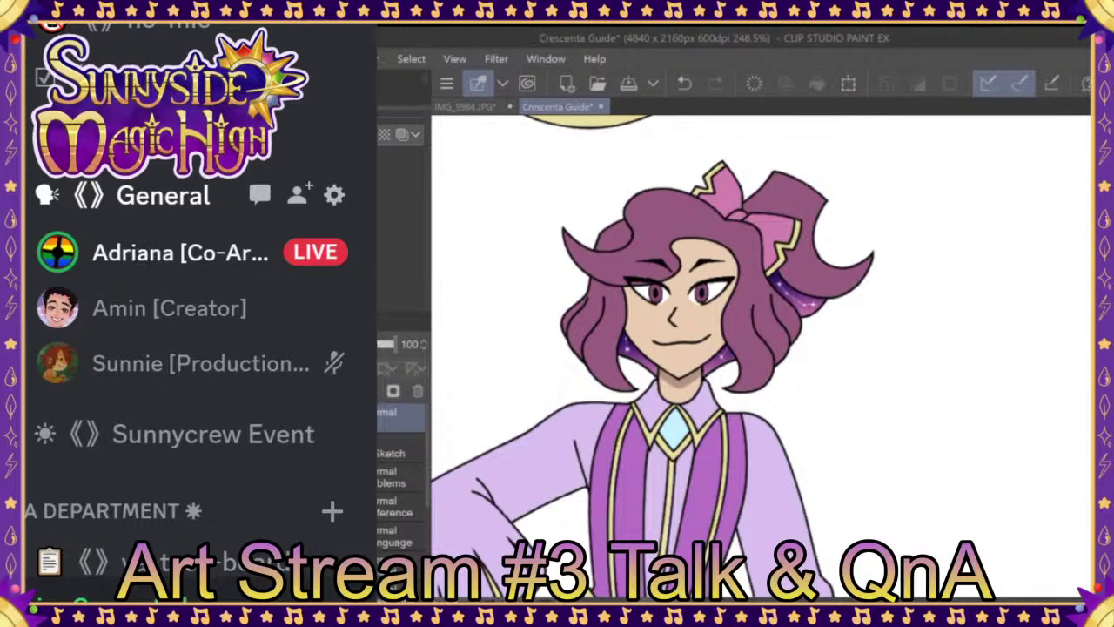
# Step: Copy a rectangular area around the front-view eyebrow nearer the bow into the blank space beside the head, enlarging it slightly
pyautogui.scroll(-2, 427, 500)
pyautogui.scroll(-3, 427, 501)
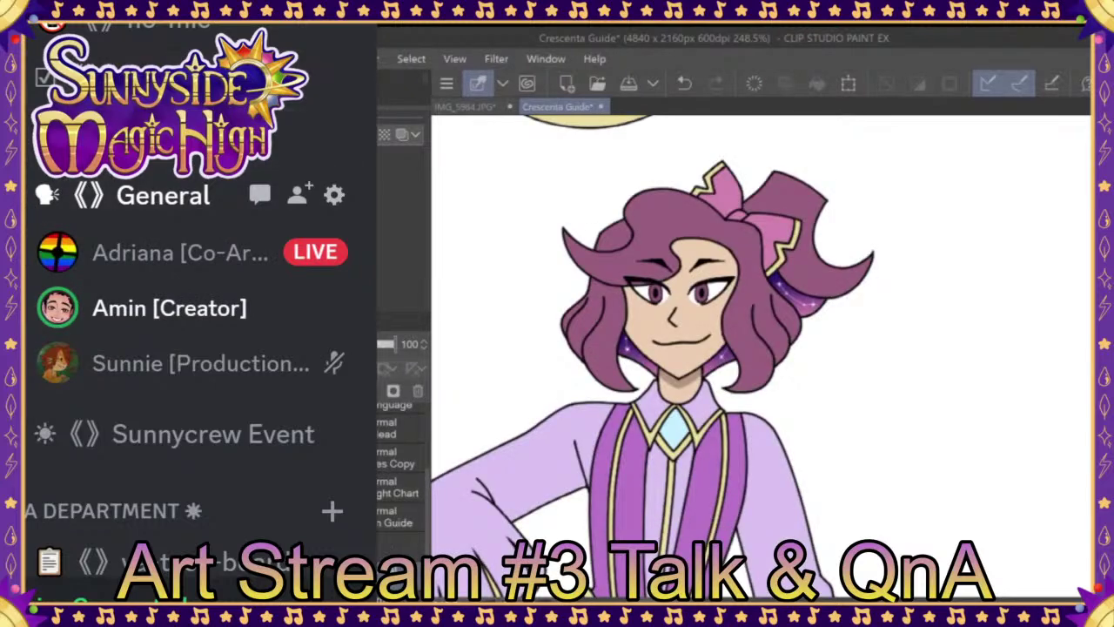
pyautogui.press('m')
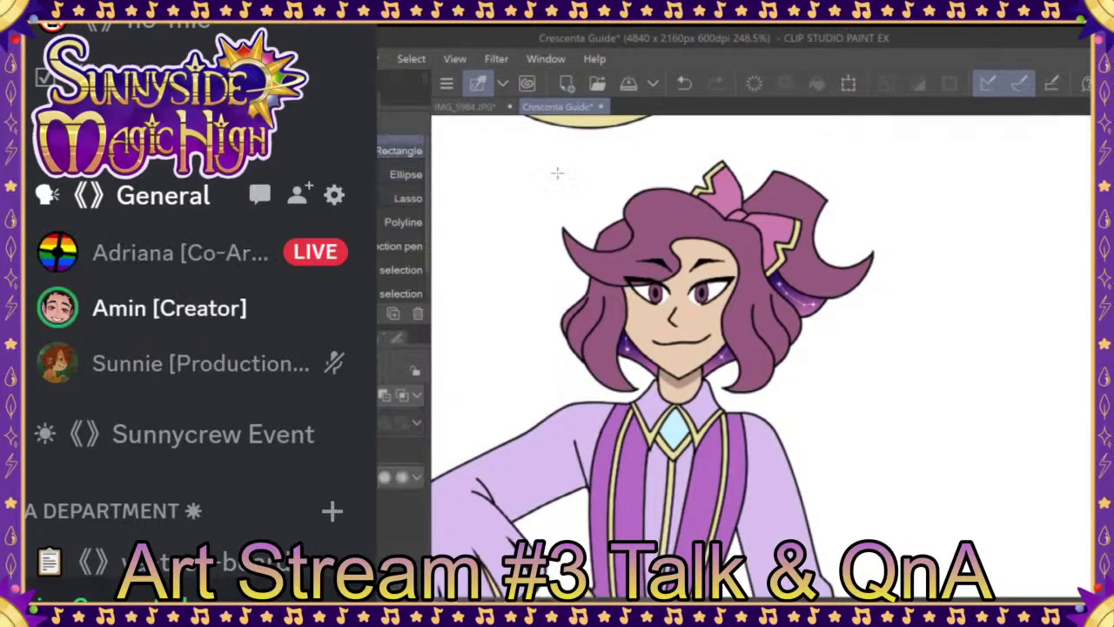
pyautogui.moveTo(677, 246); pyautogui.dragTo(740, 280)
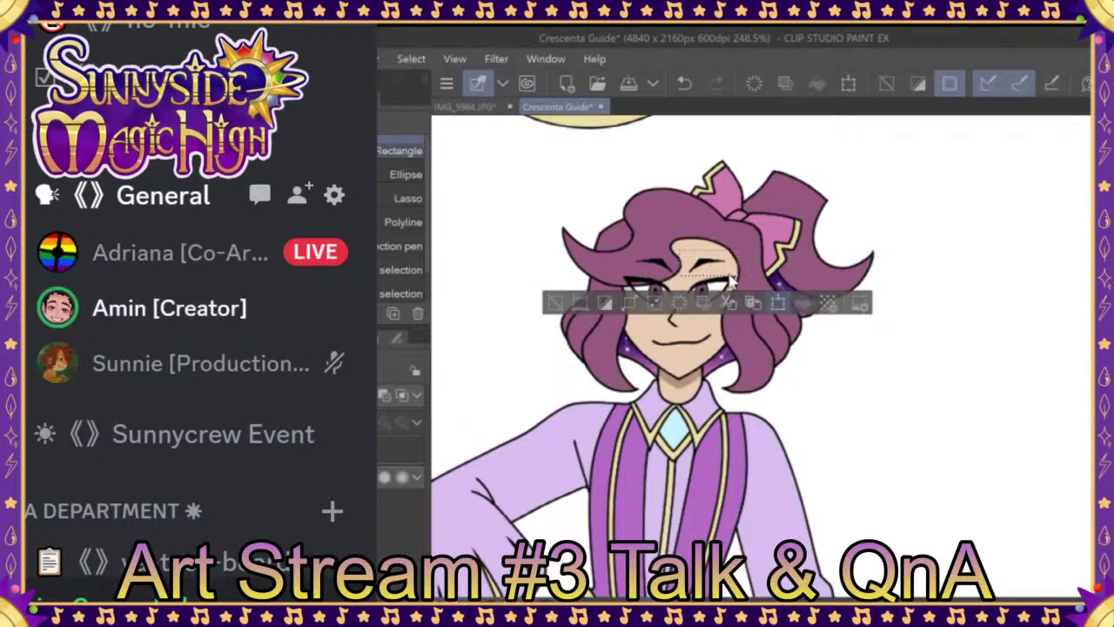
pyautogui.hotkey('ctrl', 't')
pyautogui.moveTo(734, 286); pyautogui.dragTo(990, 283)
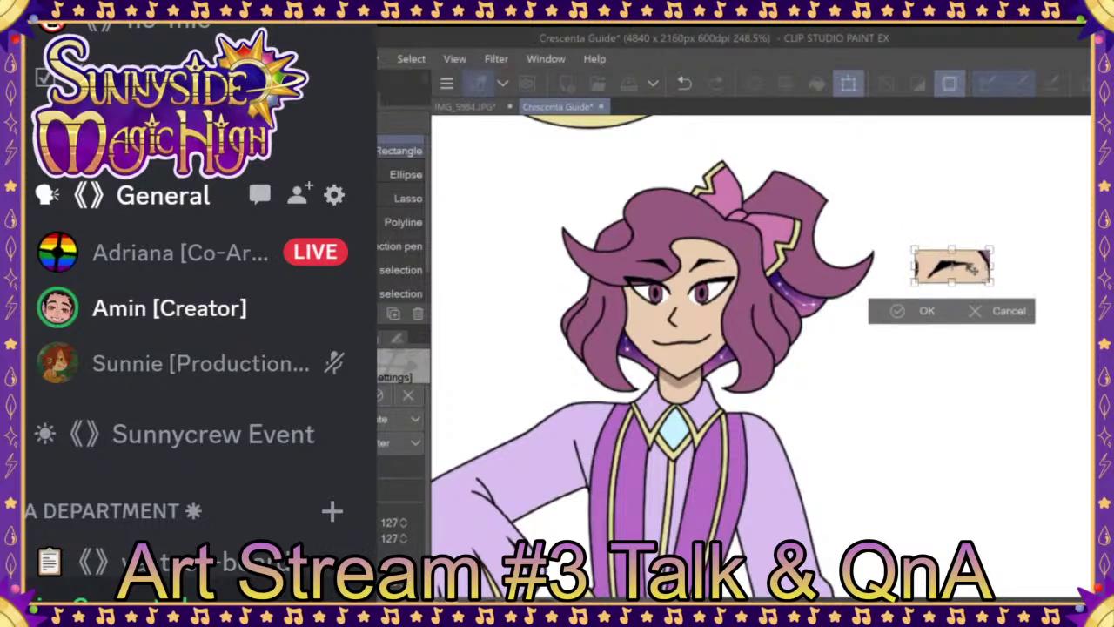
pyautogui.moveTo(972, 276); pyautogui.dragTo(1001, 281)
pyautogui.moveTo(914, 241); pyautogui.dragTo(908, 241)
pyautogui.click(909, 305)
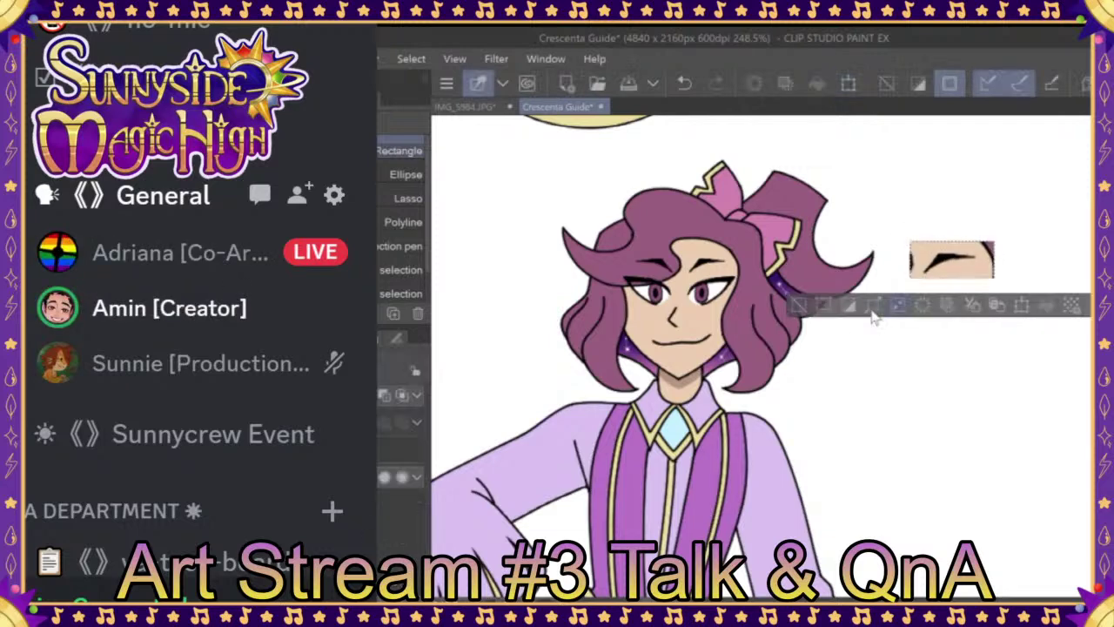
# Step: Trim the leftover hair outlines from both side edges of the copied eyebrow piece and clear the selection
pyautogui.moveTo(895, 231); pyautogui.dragTo(916, 296)
pyautogui.click(904, 328)
pyautogui.moveTo(993, 226); pyautogui.dragTo(1013, 312)
pyautogui.click(929, 339)
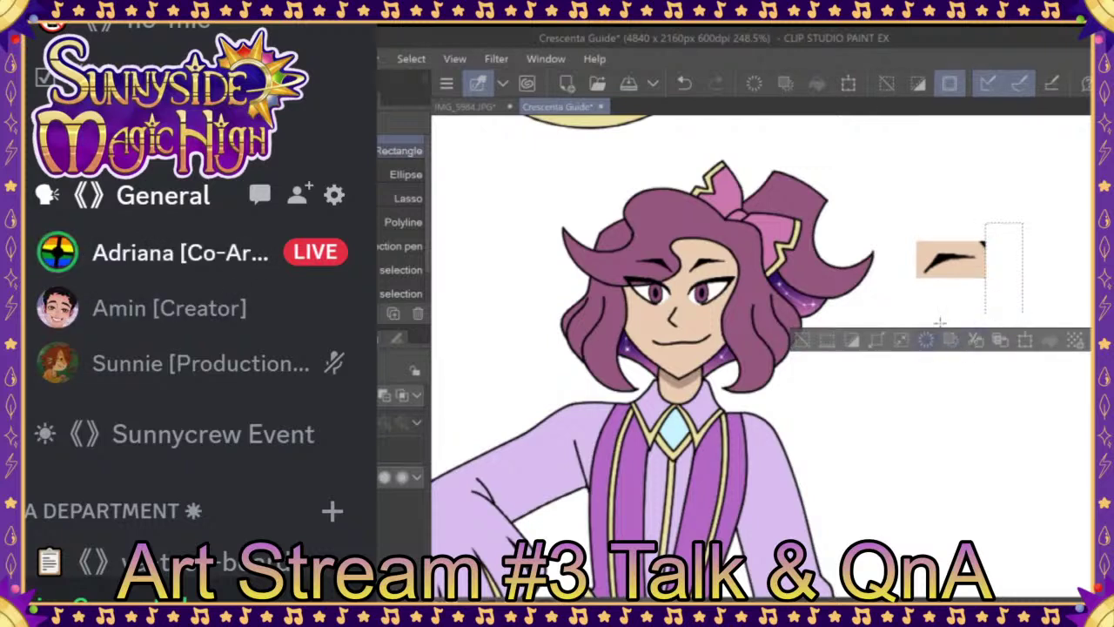
pyautogui.click(802, 339)
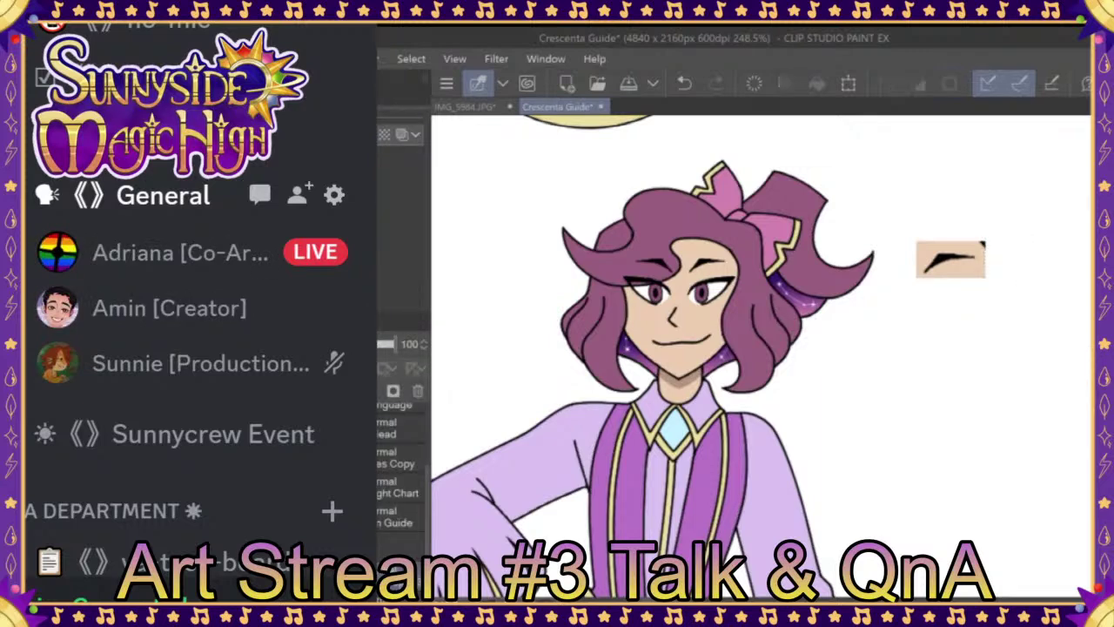
# Step: Fade the copied eyebrow piece into a faint tracing guide by lowering its layer opacity, and activate a drawing pen
pyautogui.click(374, 345)
pyautogui.click(378, 404)
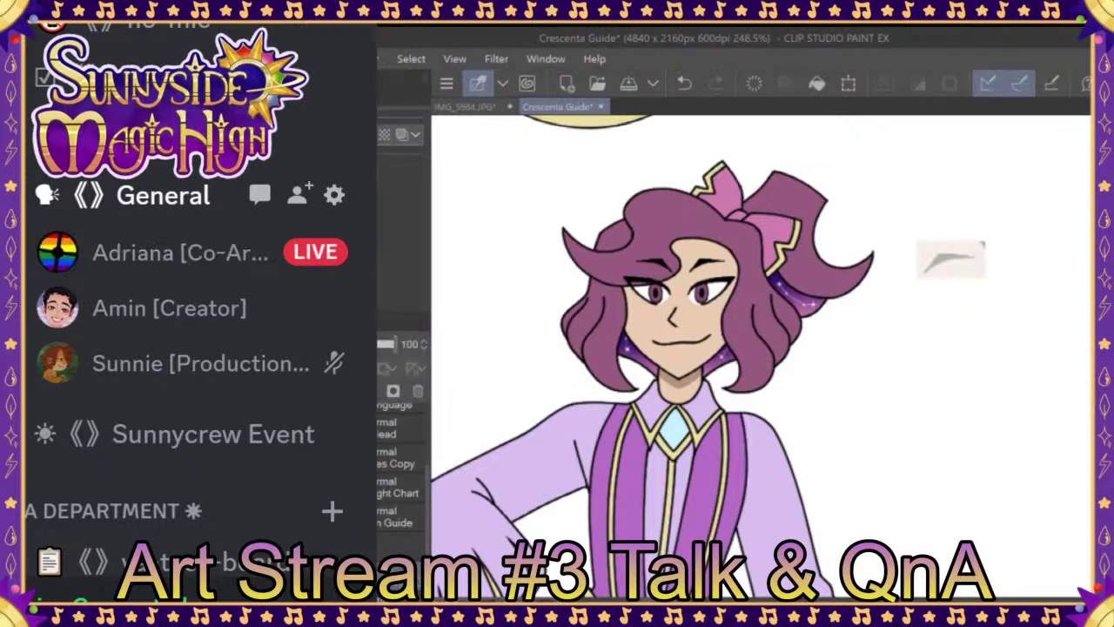
pyautogui.scroll(5, 952, 257)
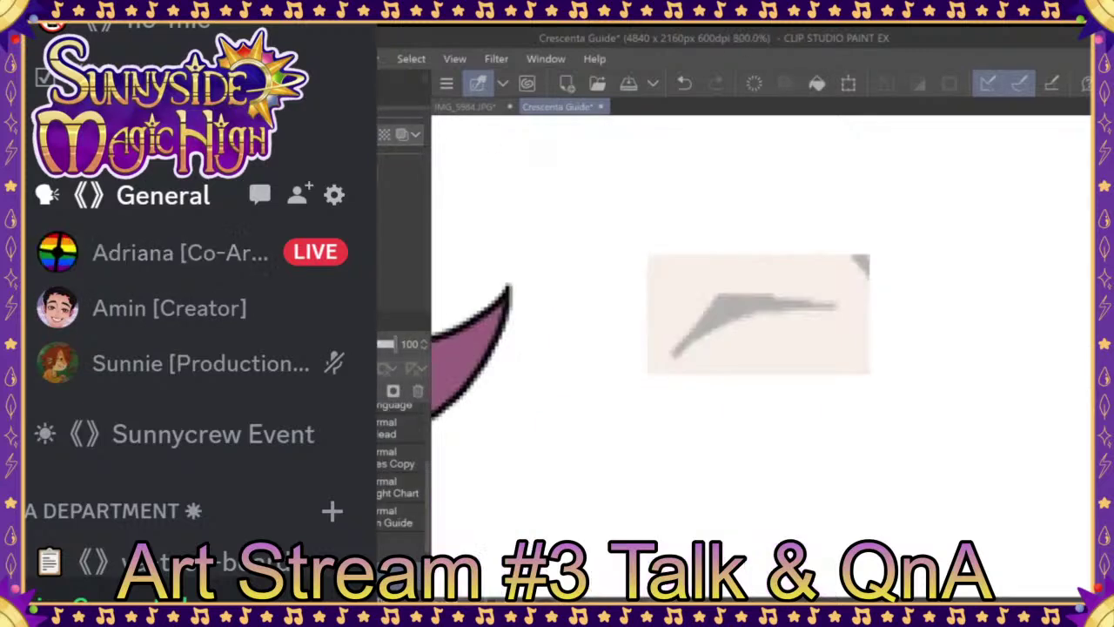
pyautogui.press('p')
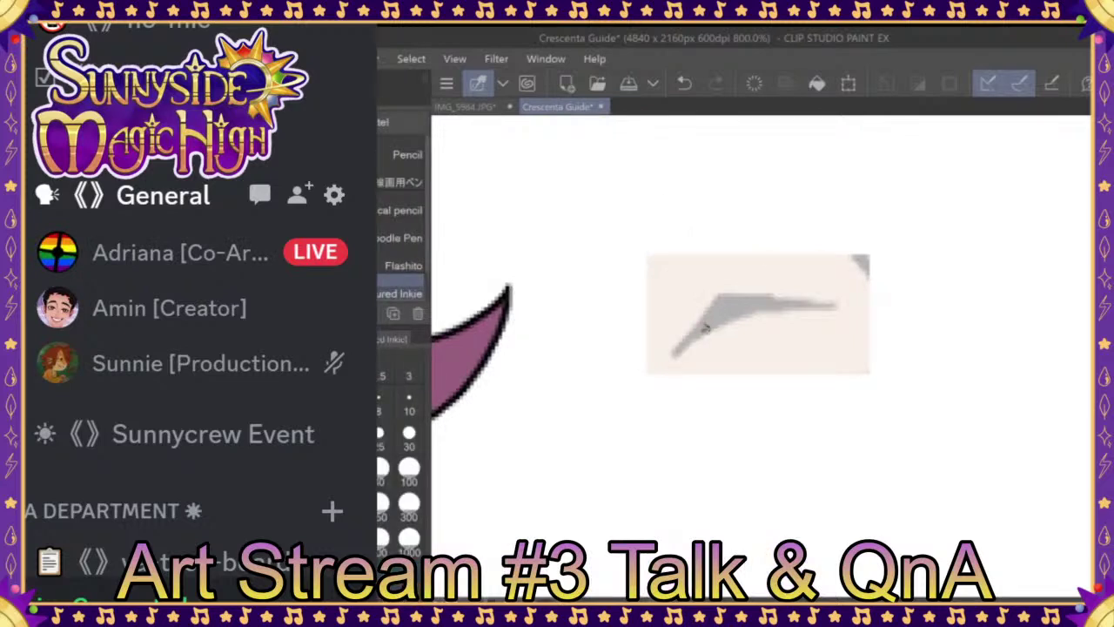
# Step: Trace the faded eyebrow with the G-pen, outlining its upper and lower edges in black
pyautogui.click(385, 366)
pyautogui.press('p')
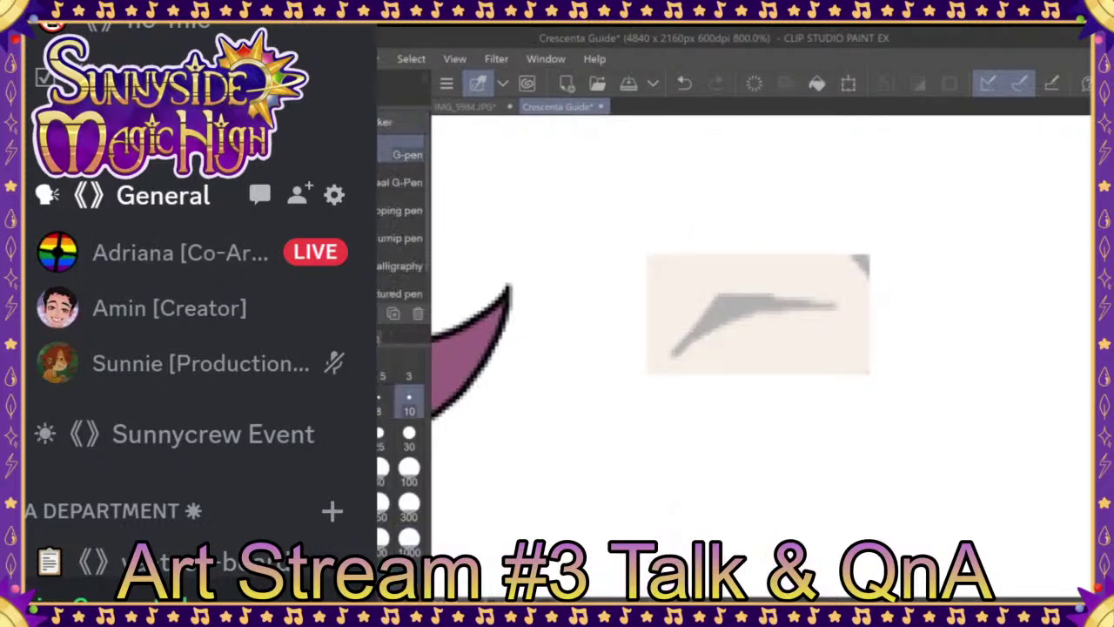
pyautogui.moveTo(712, 301)
pyautogui.mouseDown()
pyautogui.moveTo(705, 310)
pyautogui.moveTo(727, 295)
pyautogui.moveTo(675, 352)
pyautogui.moveTo(722, 296)
pyautogui.mouseUp()
pyautogui.moveTo(669, 358); pyautogui.dragTo(777, 299)
pyautogui.scroll(3, 740, 313)
pyautogui.moveTo(644, 301)
pyautogui.mouseDown()
pyautogui.moveTo(636, 296)
pyautogui.moveTo(782, 259)
pyautogui.mouseUp()
pyautogui.moveTo(684, 318); pyautogui.dragTo(792, 258)
# Step: Hide the eyebrow guide and fill the traced outline with red, using the fill tool that refers to other layers
pyautogui.scroll(-2, 785, 236)
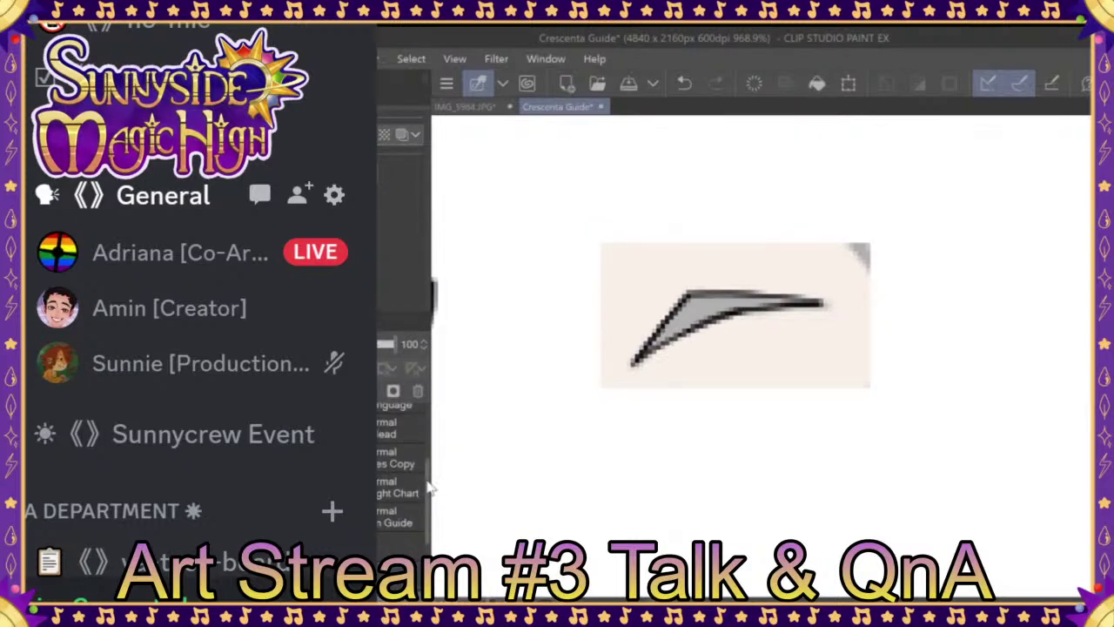
pyautogui.scroll(-2, 431, 490)
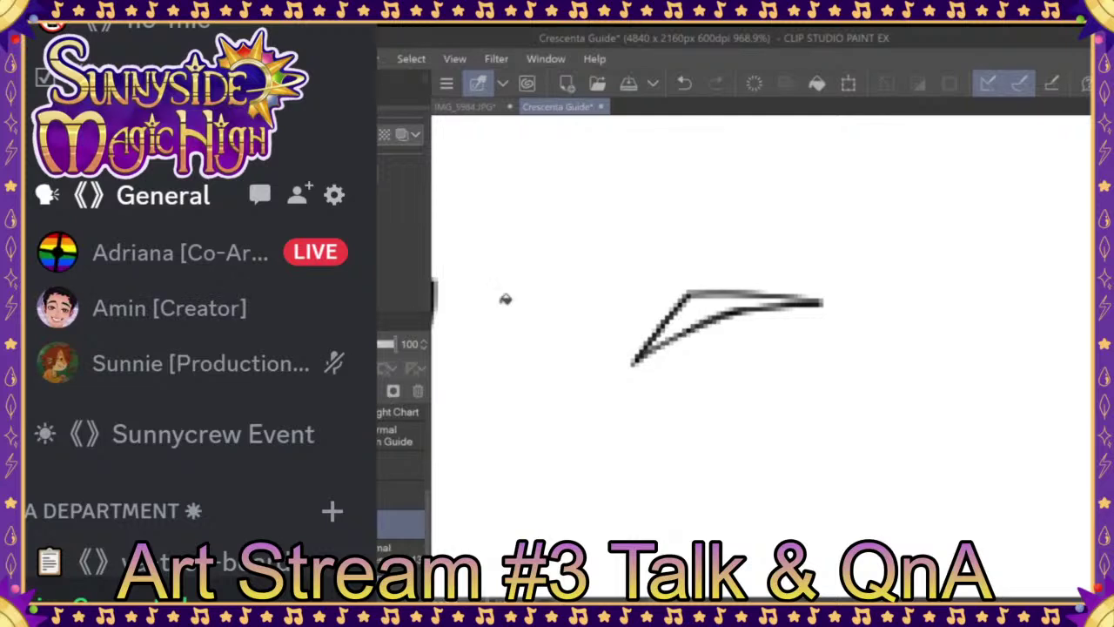
pyautogui.click(721, 300)
pyautogui.click(688, 83)
pyautogui.click(400, 183)
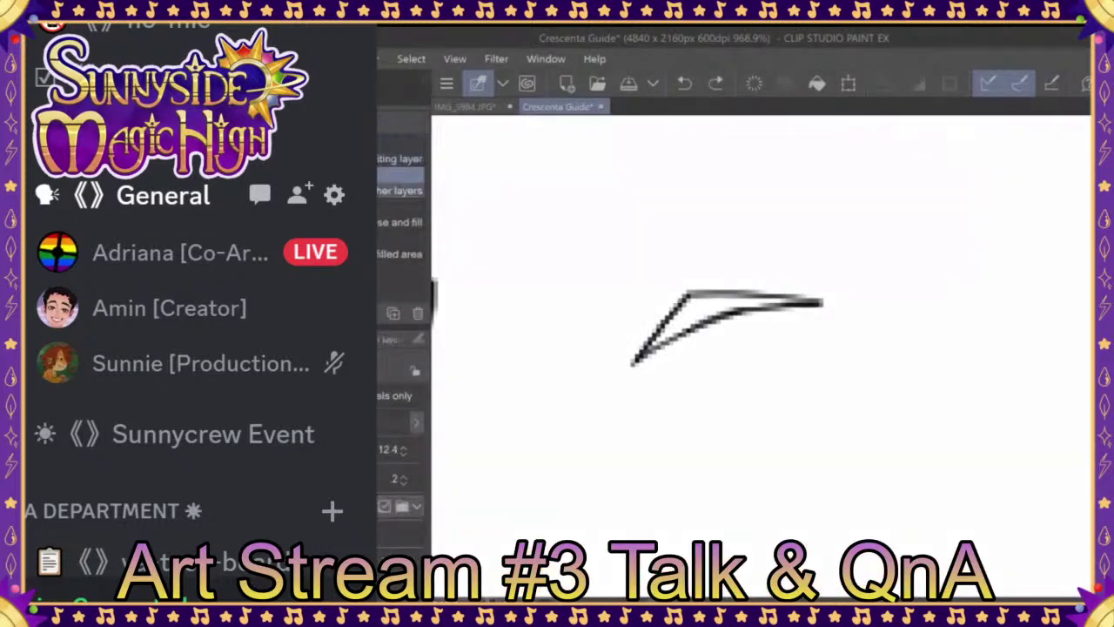
pyautogui.click(732, 309)
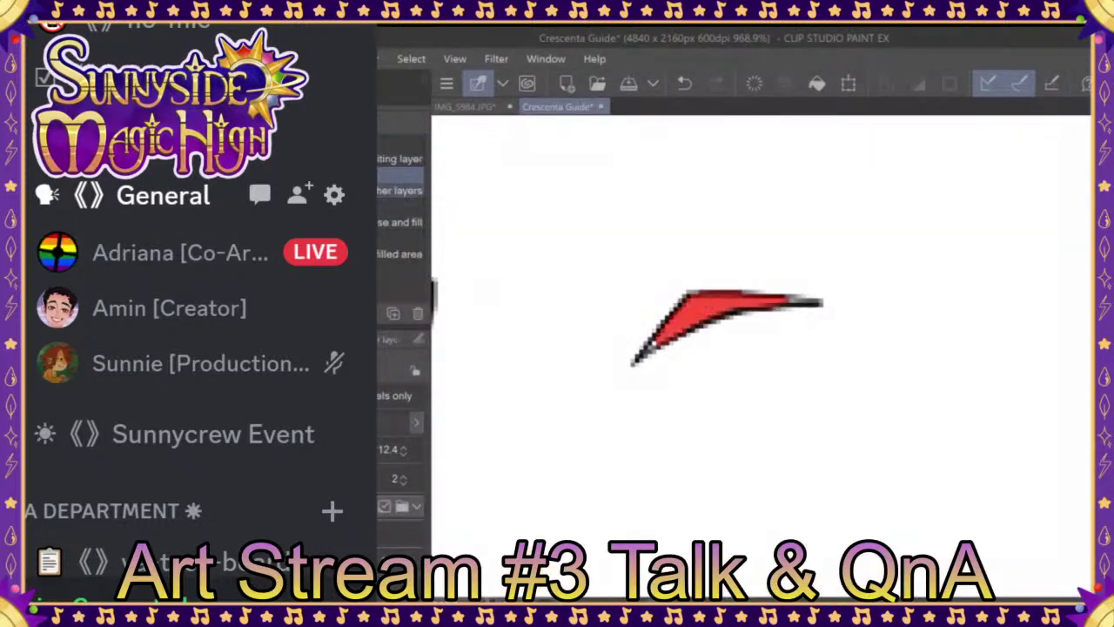
# Step: Show the eyebrow guide again and select its layer together with the eyebrow drawing's layer
pyautogui.press('p')
pyautogui.press('p')
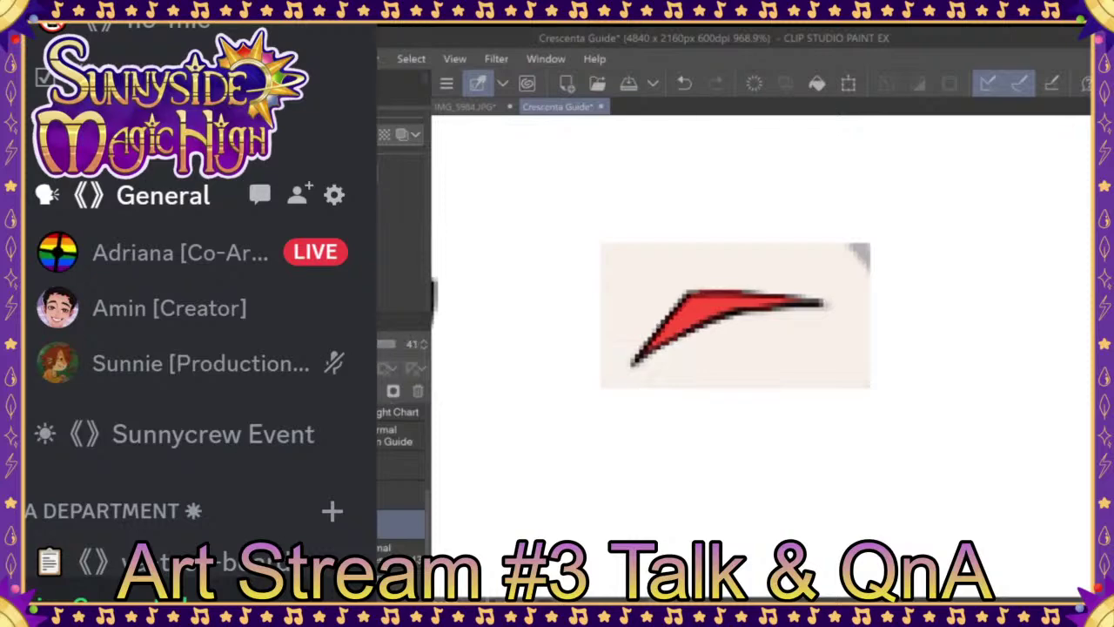
pyautogui.hotkey('ctrl', 'alt', '0')
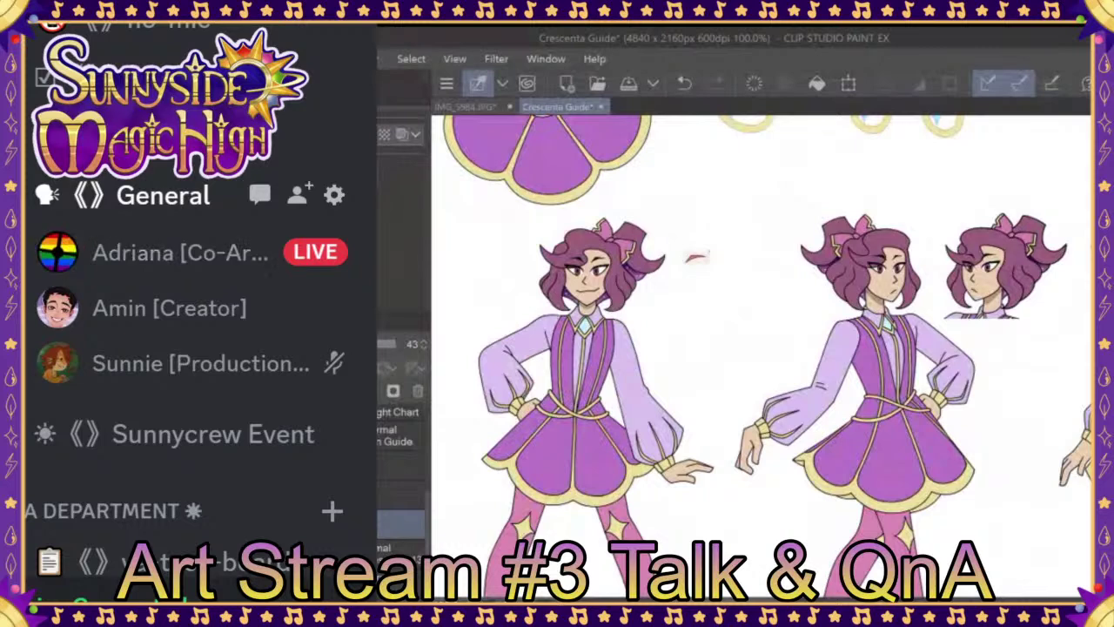
pyautogui.moveTo(400, 496); pyautogui.dragTo(400, 465)
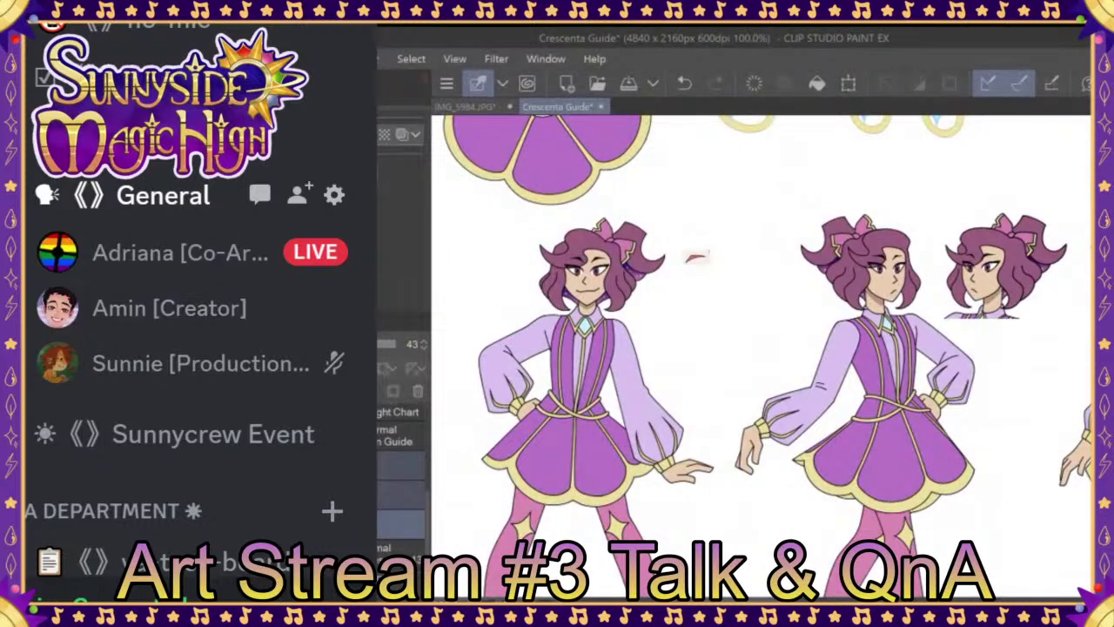
pyautogui.click(353, 58)
pyautogui.click(575, 207)
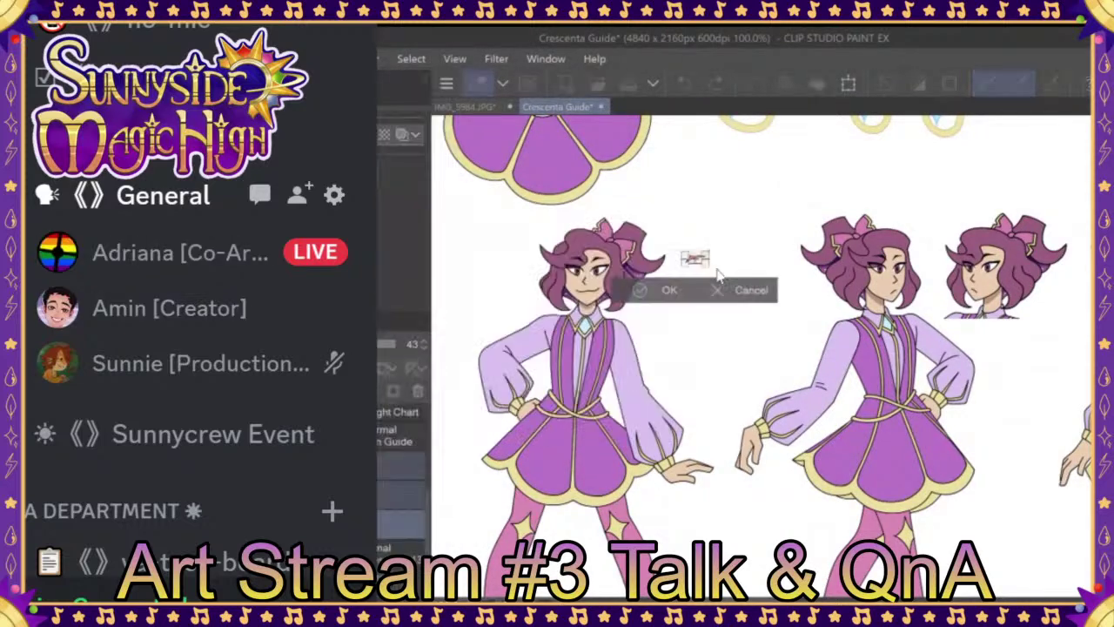
pyautogui.click(718, 288)
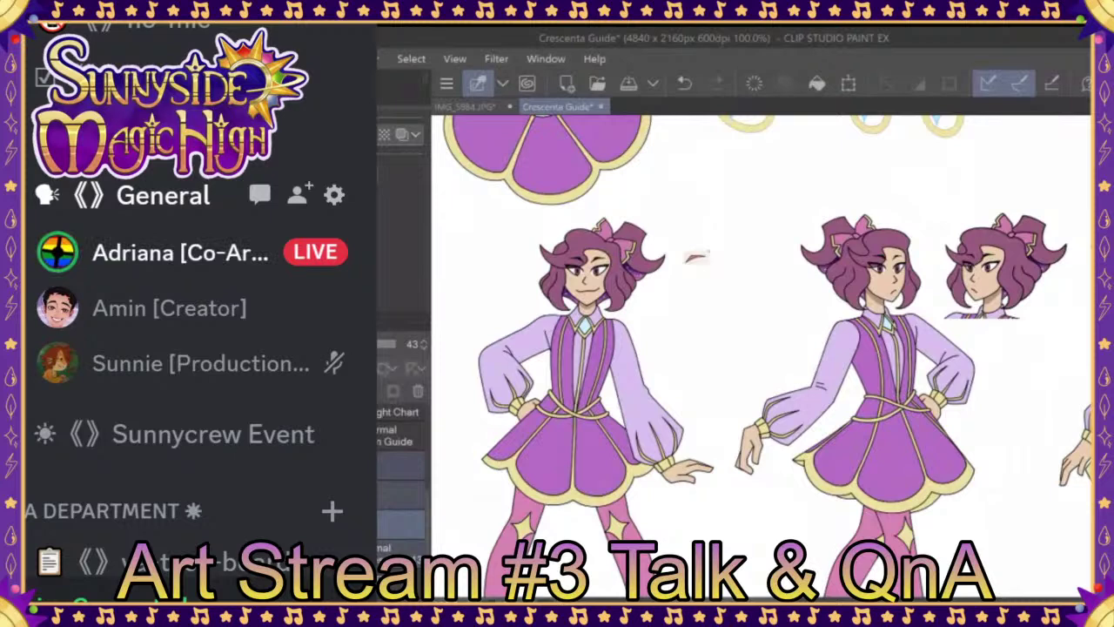
# Step: Enlarge the red eyebrow together with its guide to nearly double size, clear the selection, and save the document
pyautogui.moveTo(676, 247); pyautogui.dragTo(743, 296)
pyautogui.click(766, 304)
pyautogui.click(682, 321)
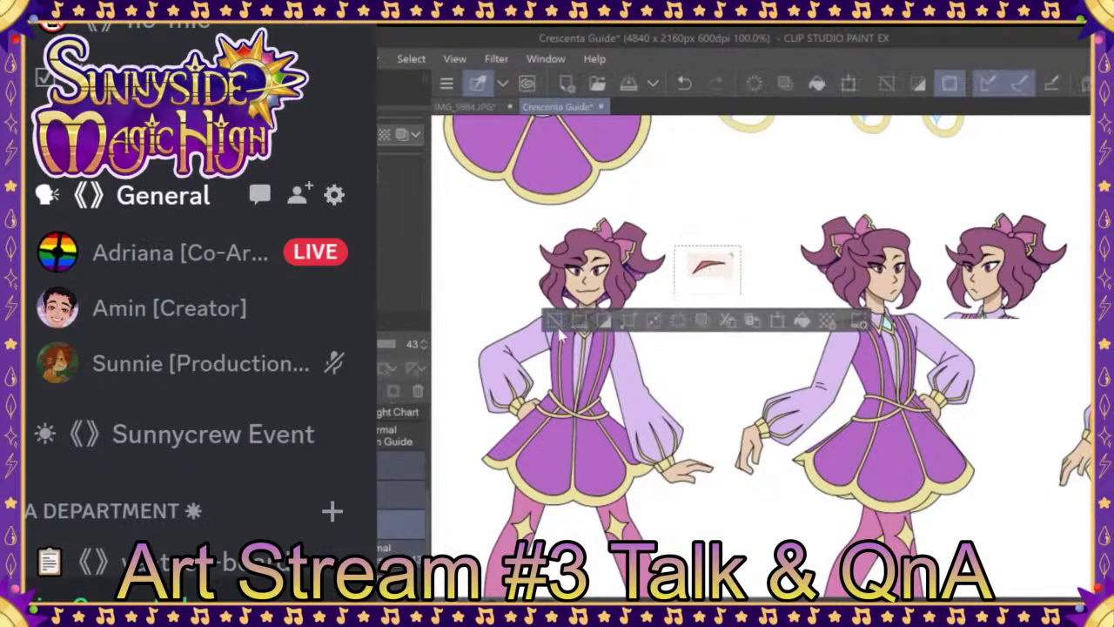
pyautogui.hotkey('ctrl', 'd')
pyautogui.hotkey('ctrl', '-')
pyautogui.hotkey('ctrl', '-')
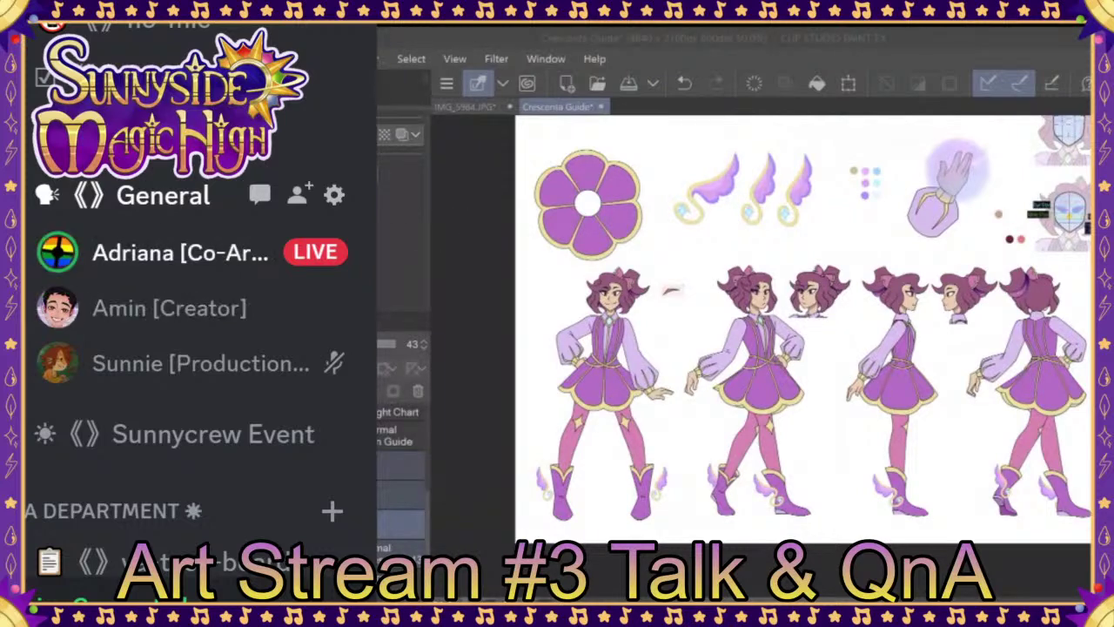
pyautogui.click(768, 340)
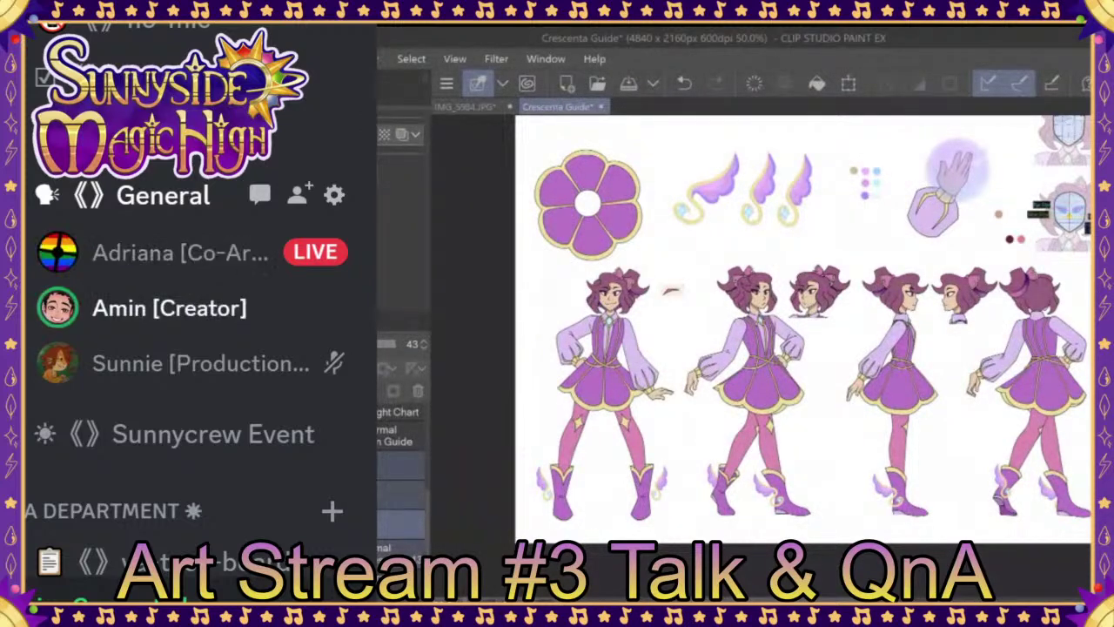
pyautogui.hotkey('ctrl', 's')
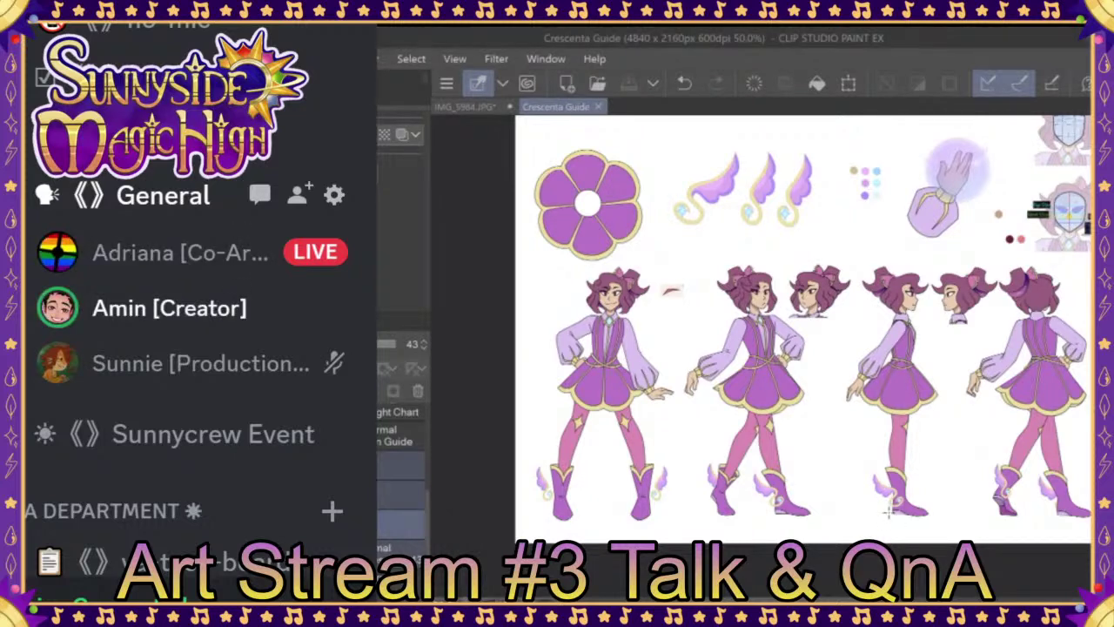
# Step: Close the Crescenta Guide document and open it again
pyautogui.scroll(-3, 888, 511)
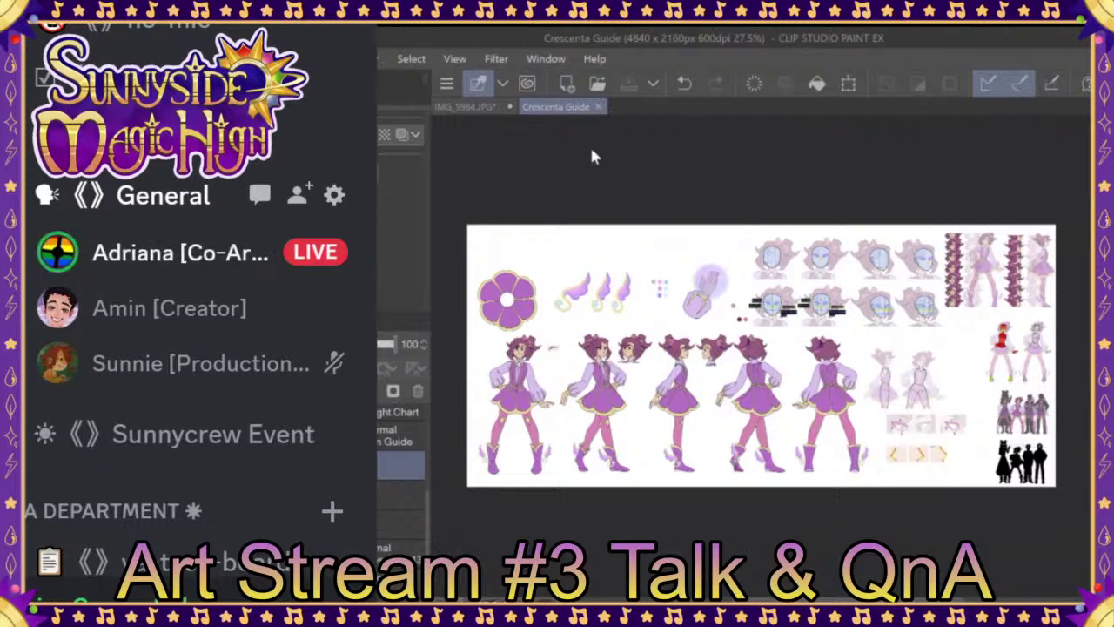
pyautogui.click(600, 107)
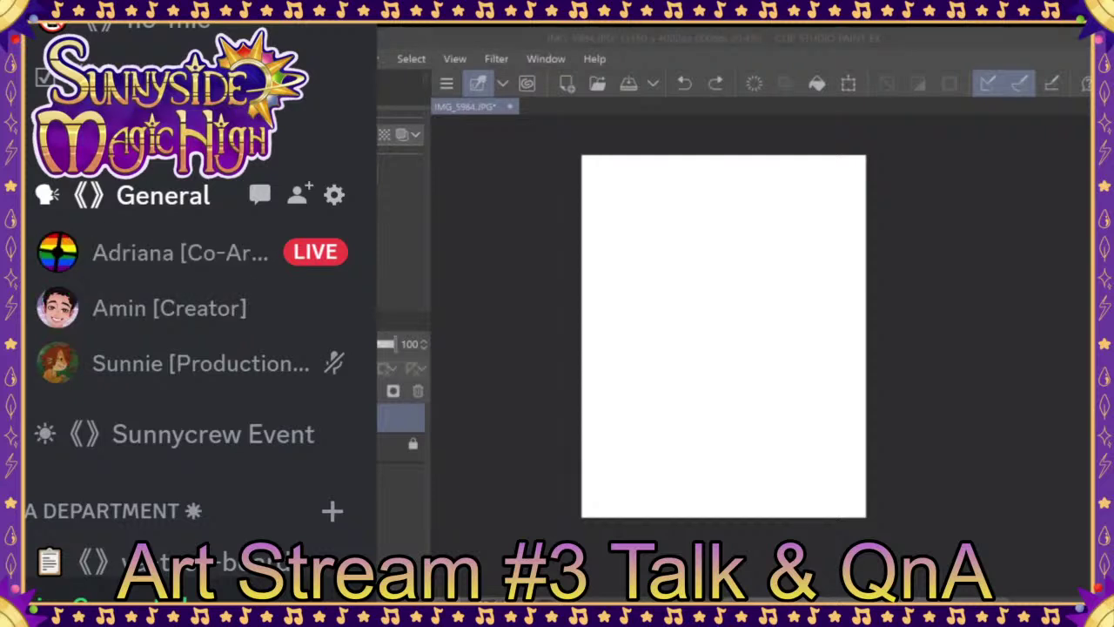
pyautogui.press('Return')
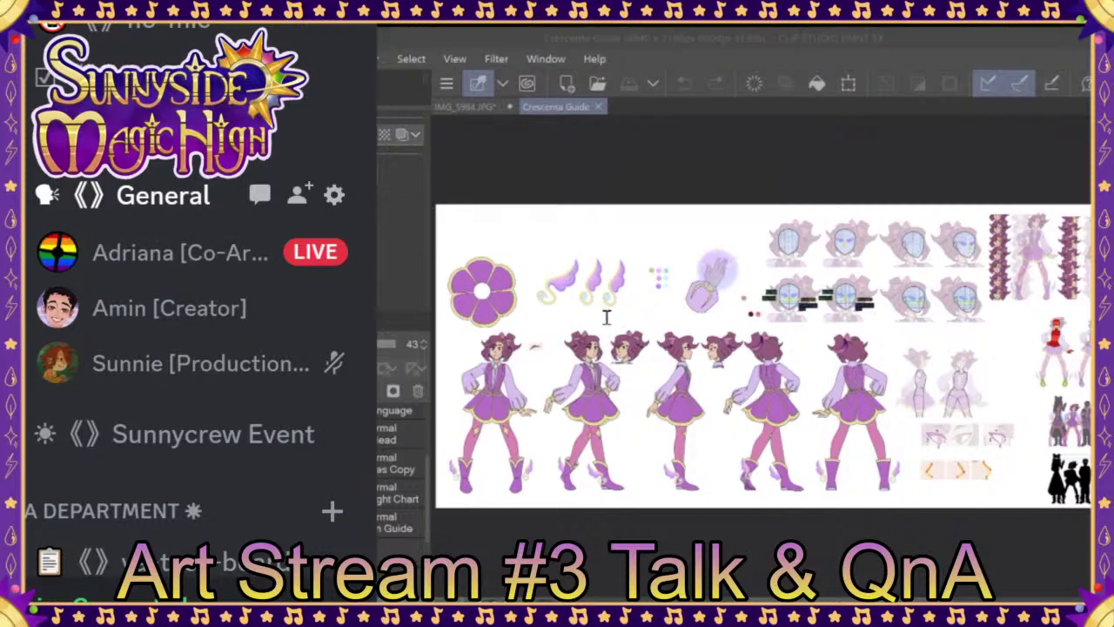
pyautogui.press('Return')
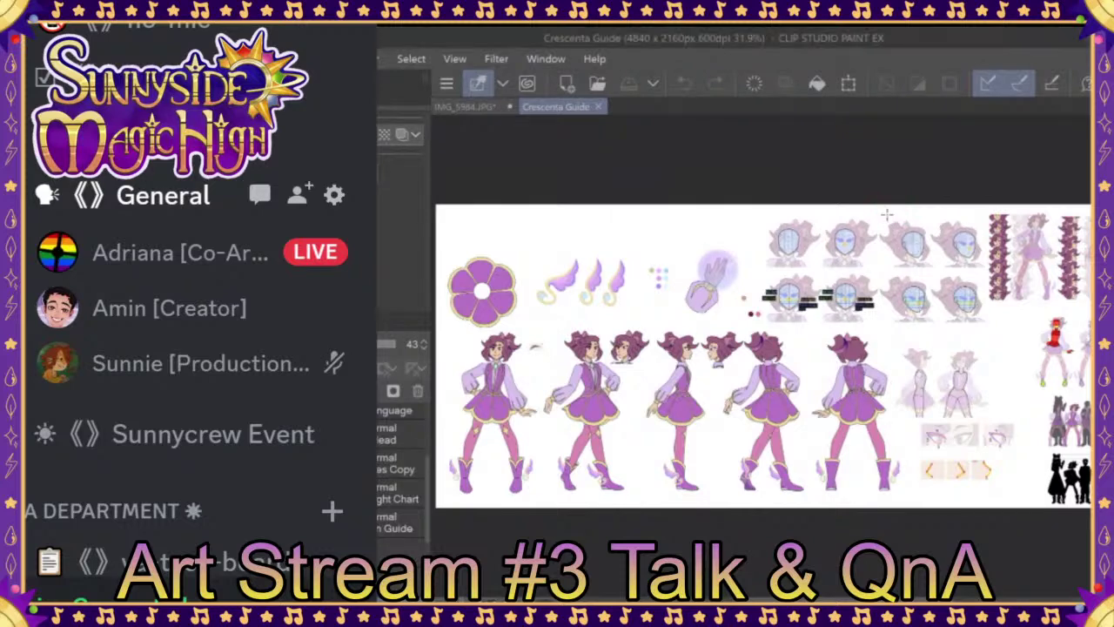
# Step: Close the reopened Crescenta Guide and bring up the character sketch in PSD.psd
pyautogui.click(599, 107)
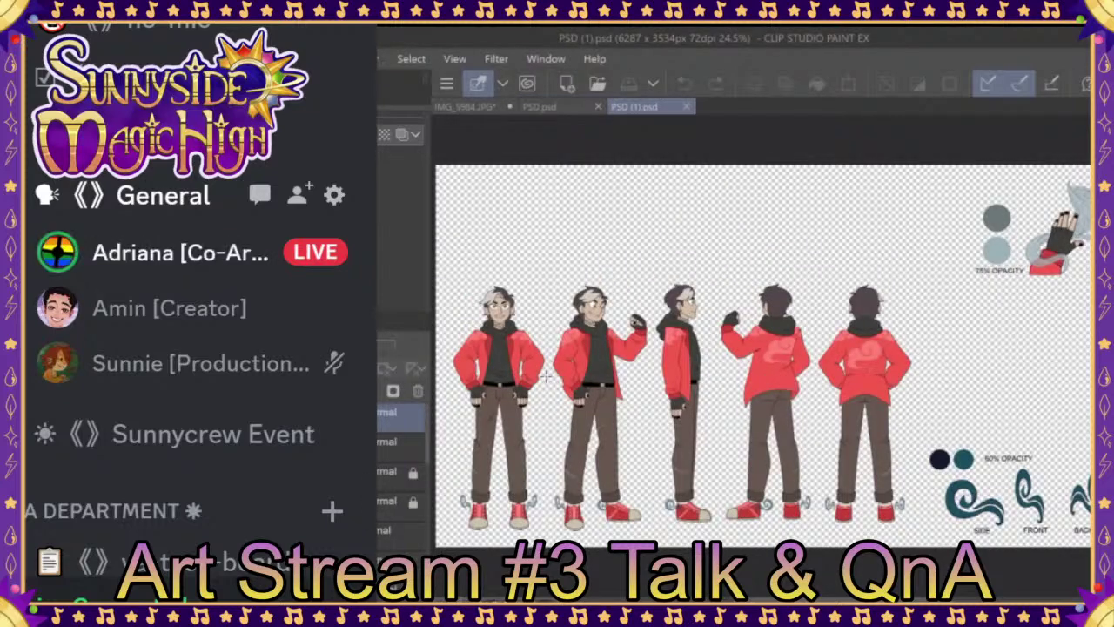
pyautogui.click(568, 108)
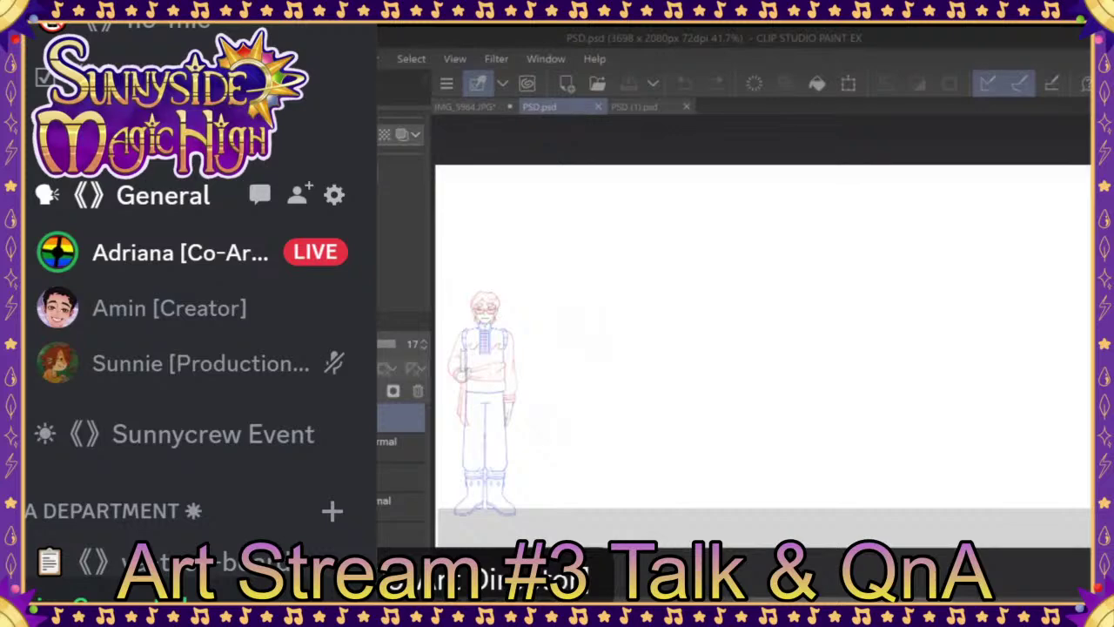
pyautogui.scroll(4, 653, 330)
pyautogui.scroll(-1, 644, 340)
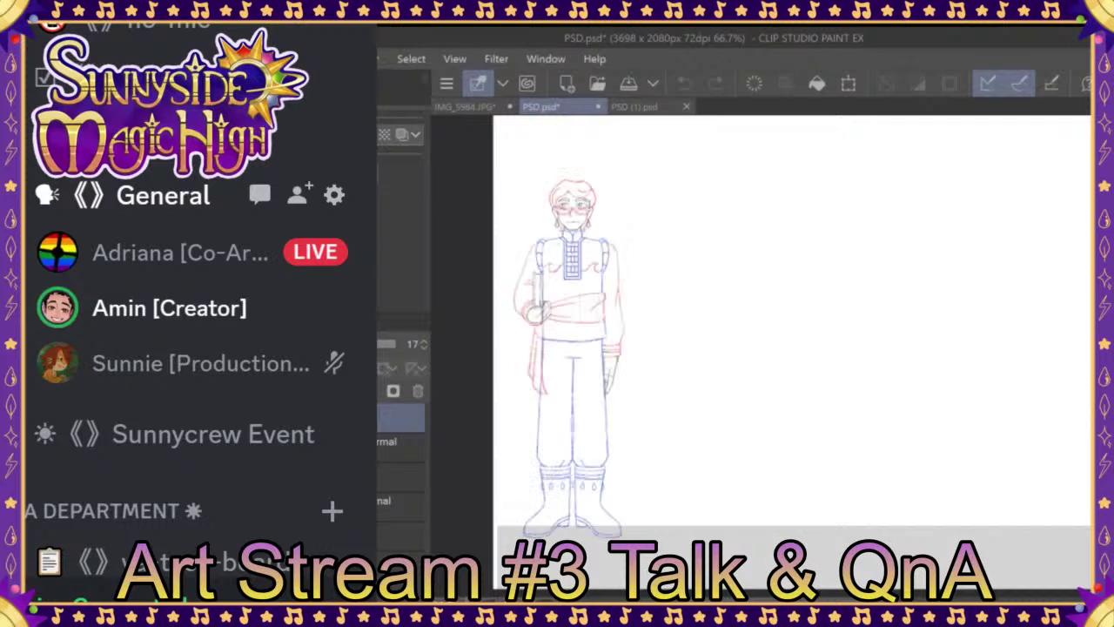
# Step: Lower the opacity of the character sketch slightly and add a new layer above it
pyautogui.click(401, 446)
pyautogui.moveTo(383, 350)
pyautogui.mouseDown()
pyautogui.moveTo(361, 351)
pyautogui.moveTo(383, 351)
pyautogui.mouseUp()
pyautogui.hotkey('ctrl', 'shift', 'n')
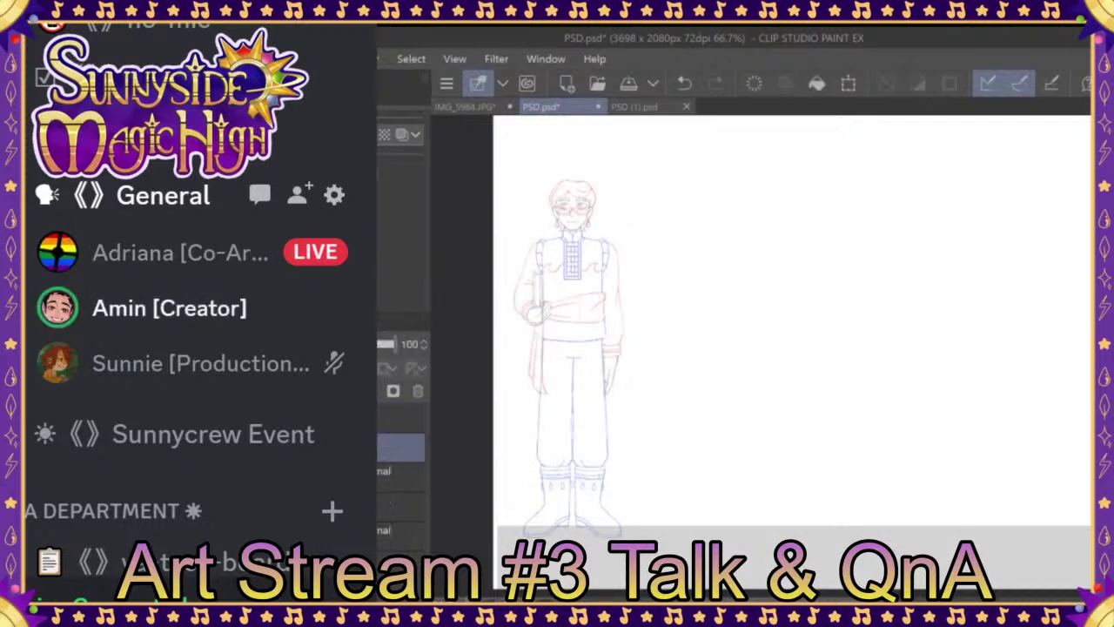
# Step: Try tracing the upper edge of the character's waist sash, and undo the strokes
pyautogui.scroll(6, 597, 292)
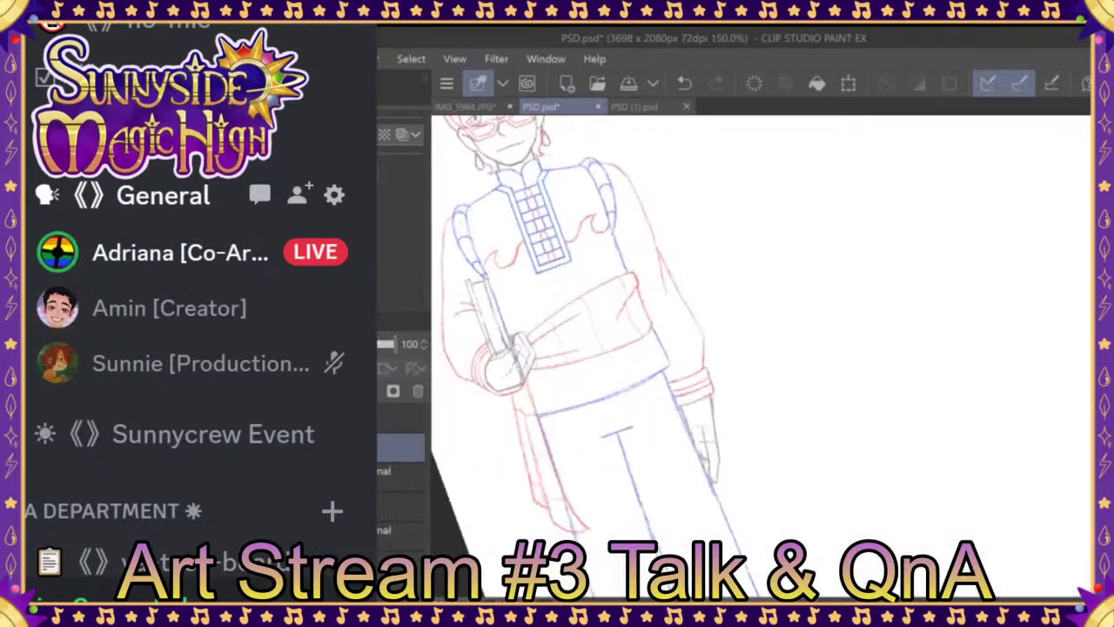
pyautogui.moveTo(503, 364); pyautogui.dragTo(610, 312)
pyautogui.click(685, 84)
pyautogui.click(685, 83)
pyautogui.click(685, 84)
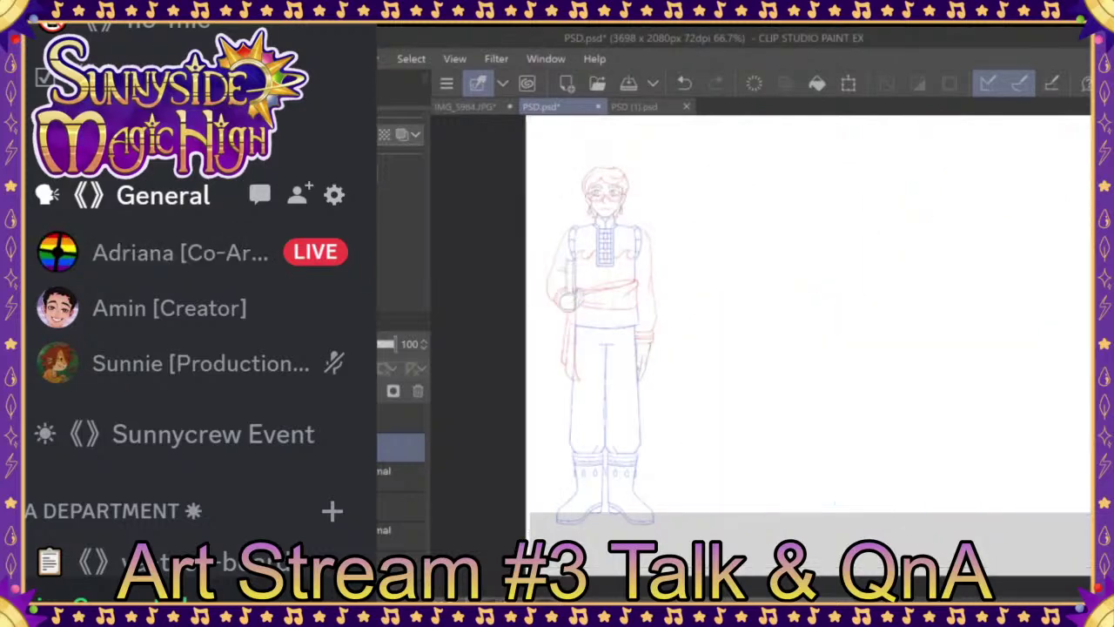
pyautogui.scroll(3, 557, 259)
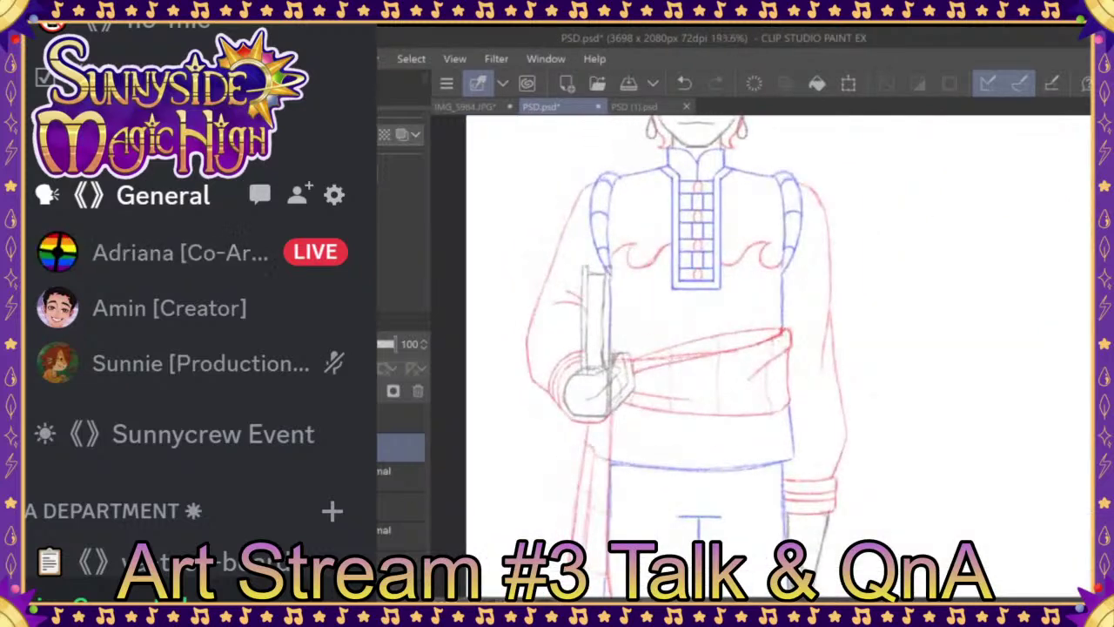
pyautogui.scroll(-3, 679, 349)
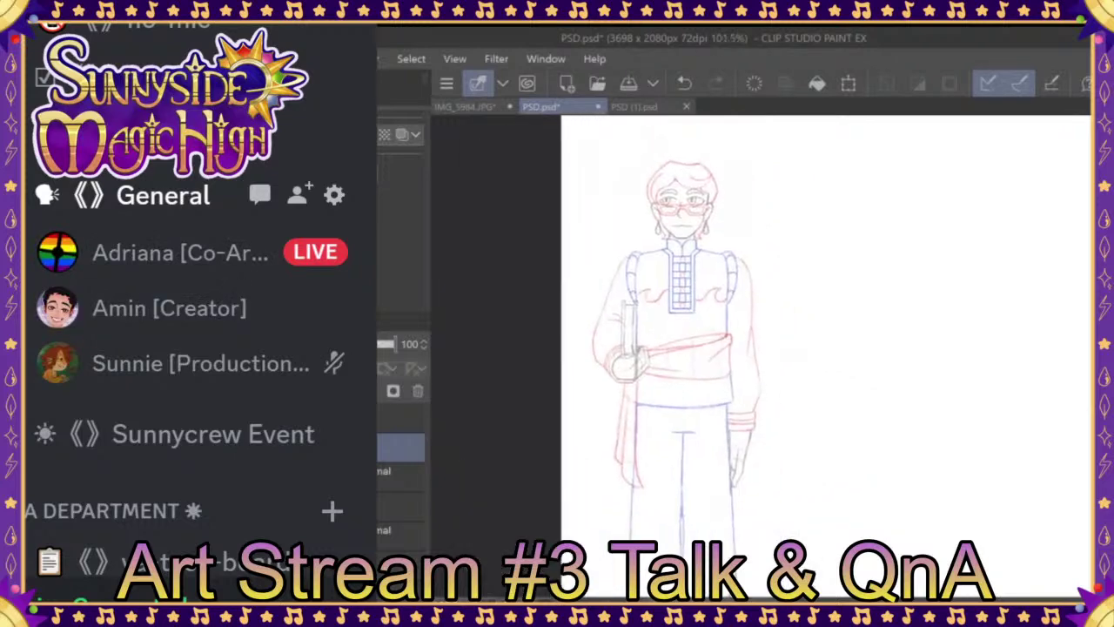
# Step: Select several sketch layers together and lasso the waist sash with its hanging end
pyautogui.hotkey('ctrl', 'shift', 'n')
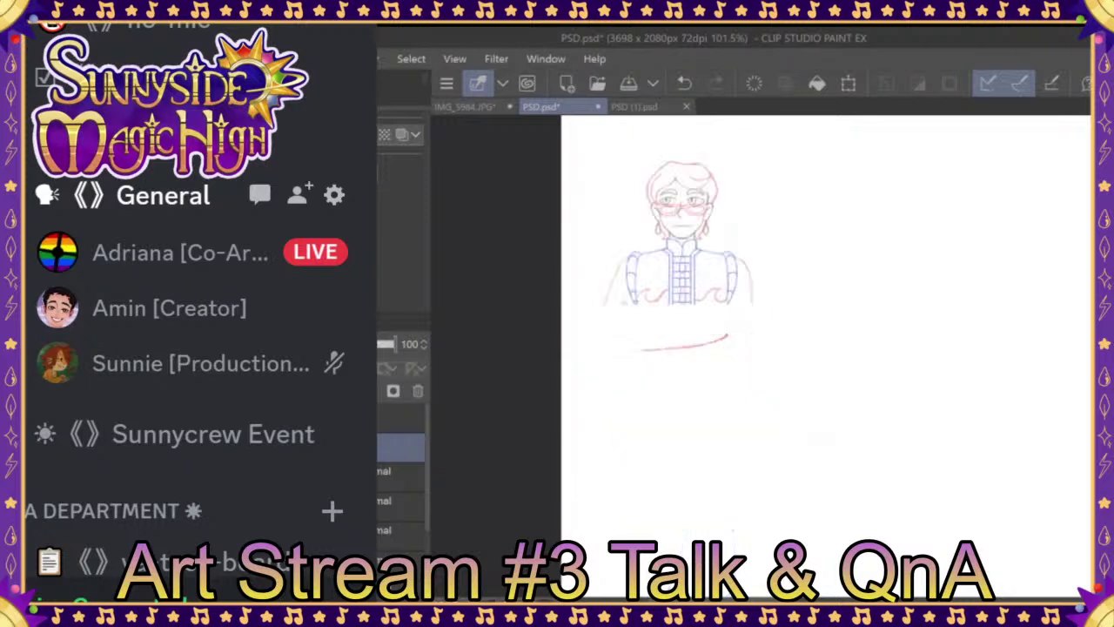
pyautogui.click(401, 470)
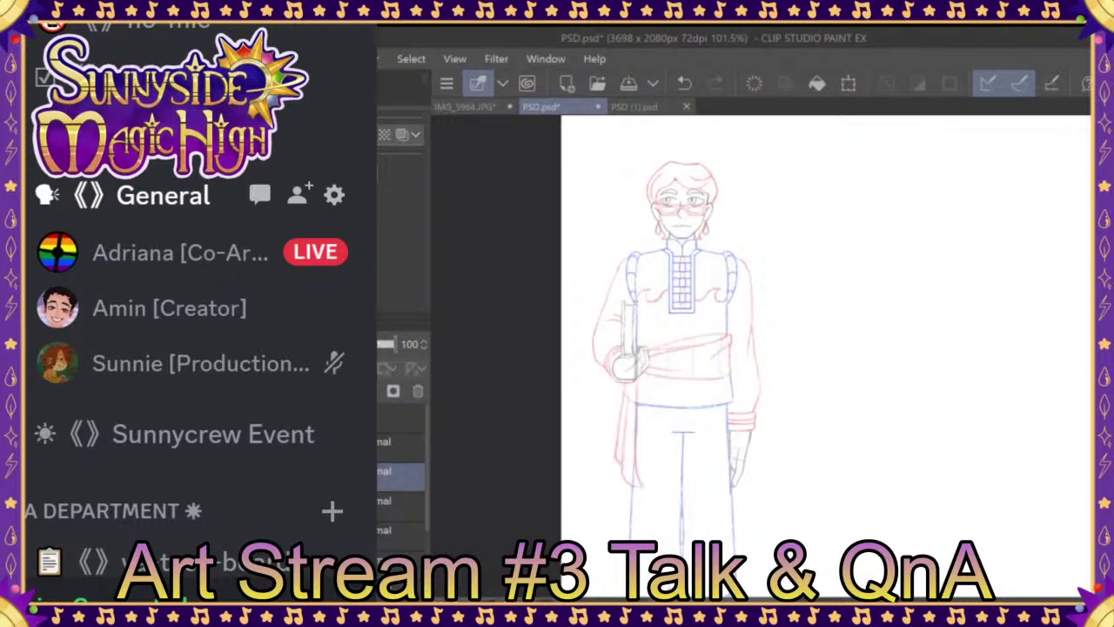
pyautogui.keyDown('ctrl'); pyautogui.click(400, 559); pyautogui.keyUp('ctrl')
pyautogui.keyDown('ctrl'); pyautogui.click(400, 529); pyautogui.keyUp('ctrl')
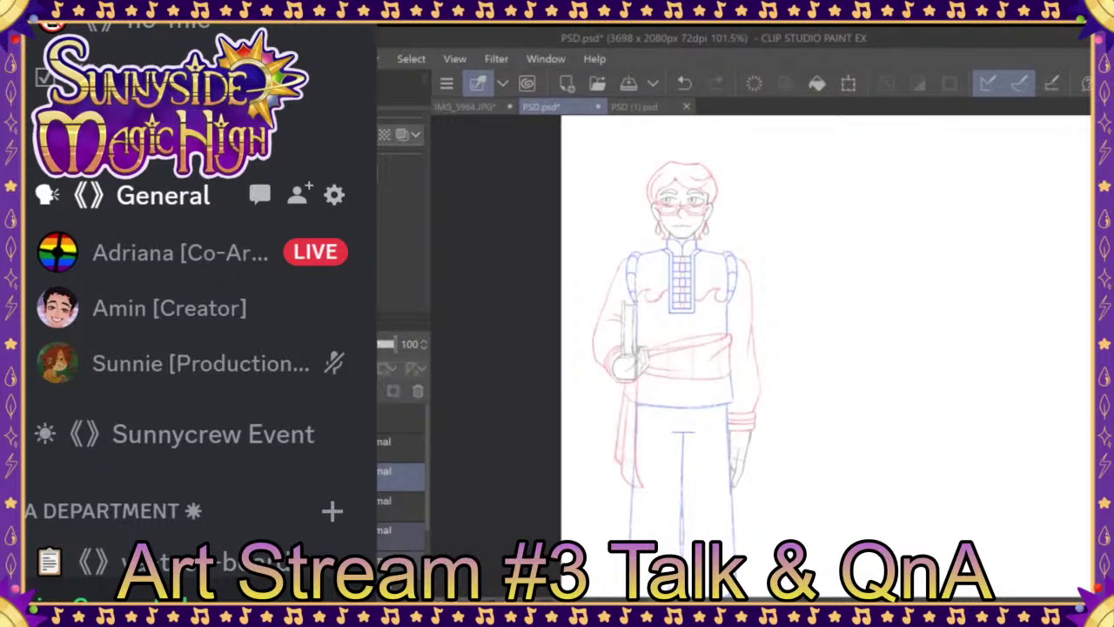
pyautogui.press('m')
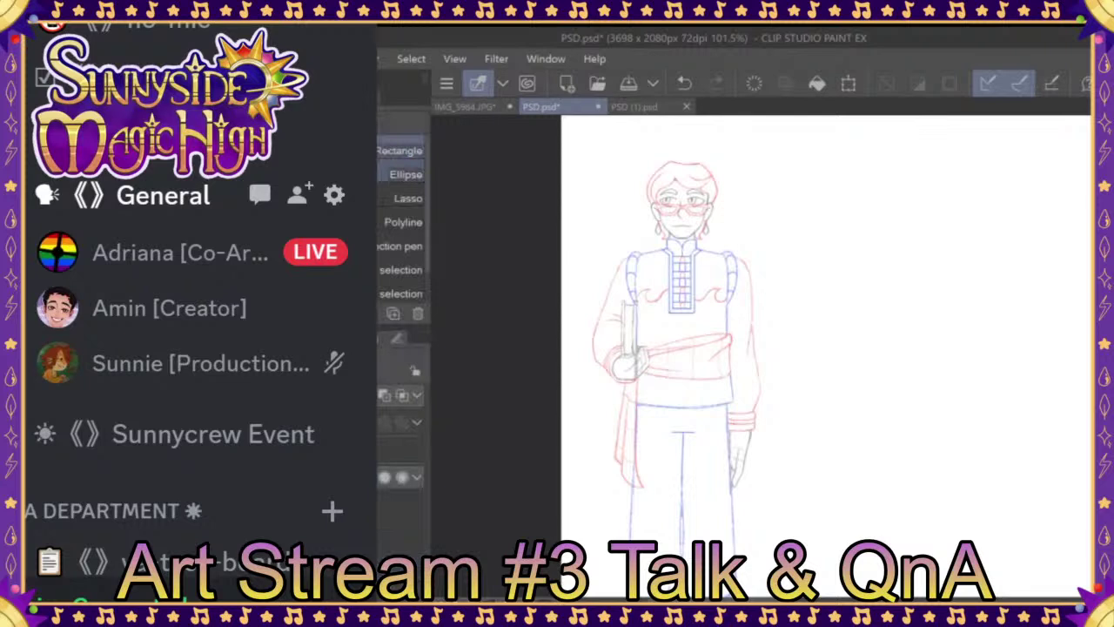
pyautogui.click(402, 197)
pyautogui.moveTo(660, 337)
pyautogui.mouseDown()
pyautogui.moveTo(594, 451)
pyautogui.moveTo(645, 504)
pyautogui.moveTo(664, 428)
pyautogui.moveTo(701, 392)
pyautogui.moveTo(740, 383)
pyautogui.moveTo(741, 346)
pyautogui.moveTo(714, 321)
pyautogui.mouseUp()
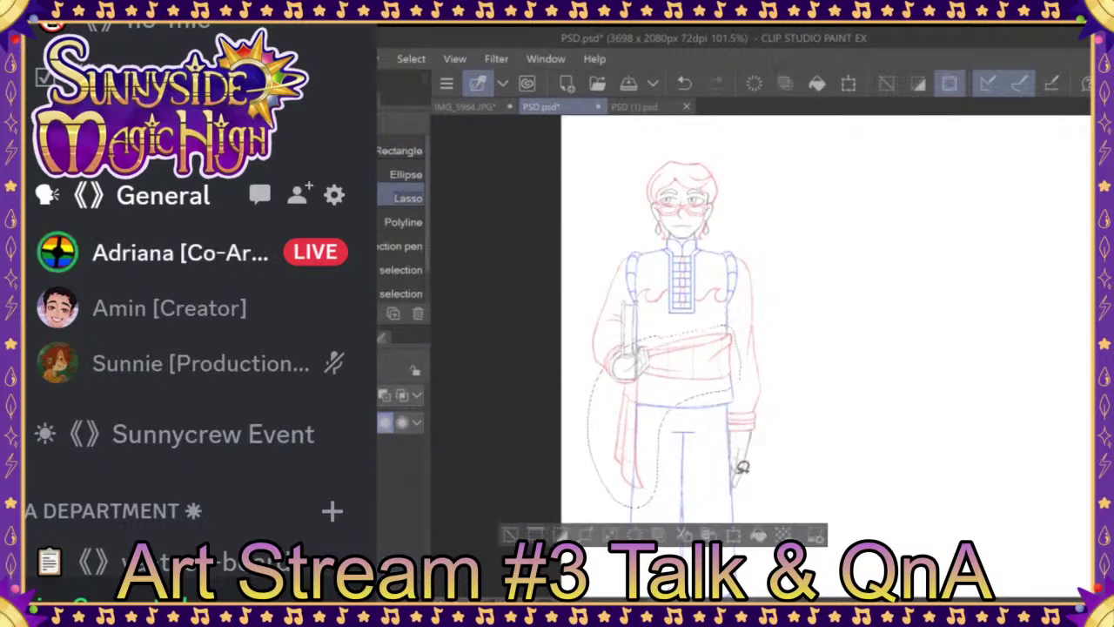
pyautogui.hotkey('ctrl', 't')
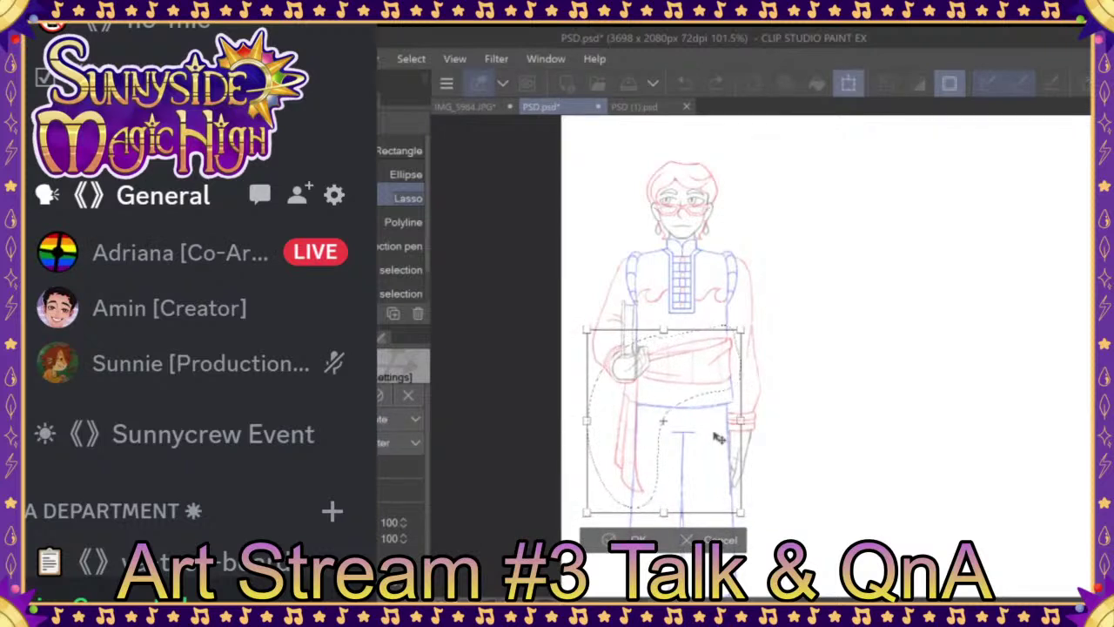
pyautogui.click(710, 541)
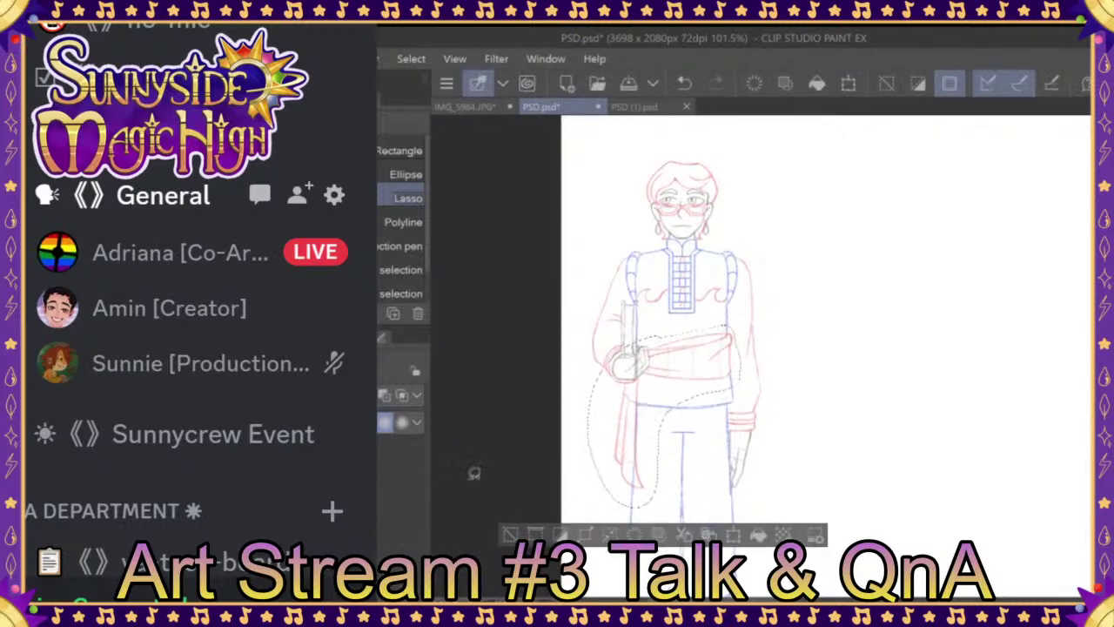
pyautogui.hotkey('ctrl', 'd')
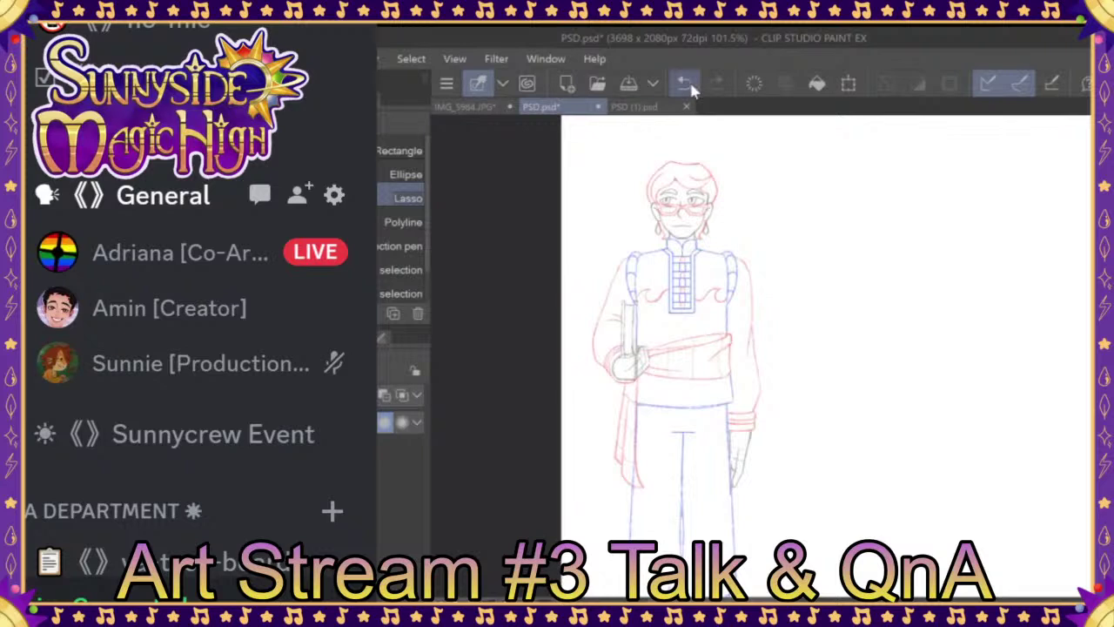
pyautogui.click(685, 83)
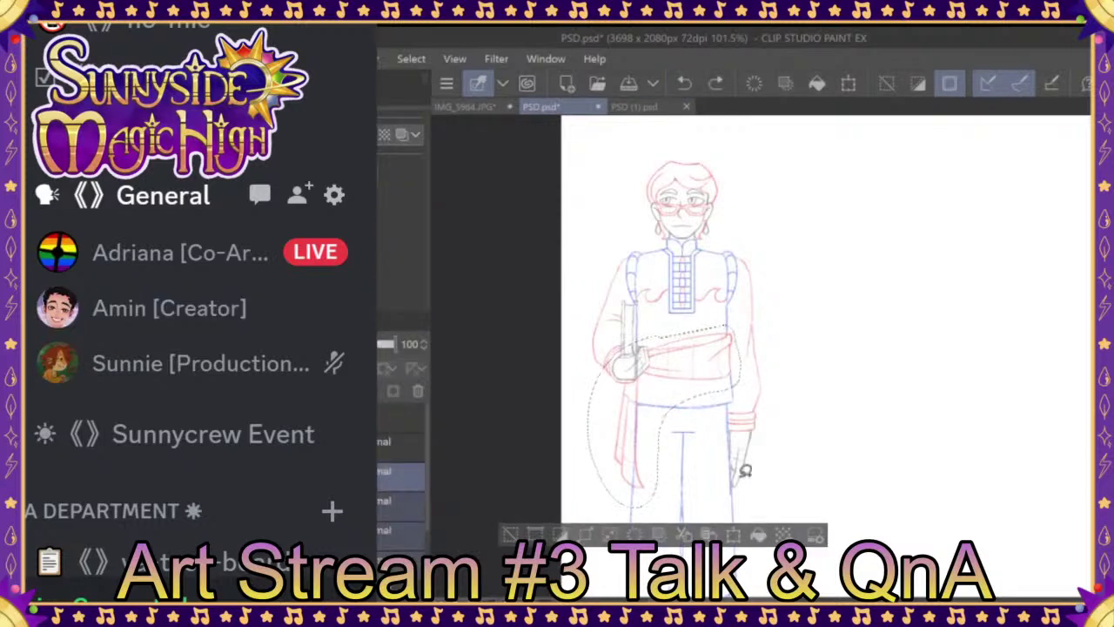
# Step: Transform the lassoed waist sash and hanging end, shift them slightly down, and apply the change
pyautogui.click(734, 535)
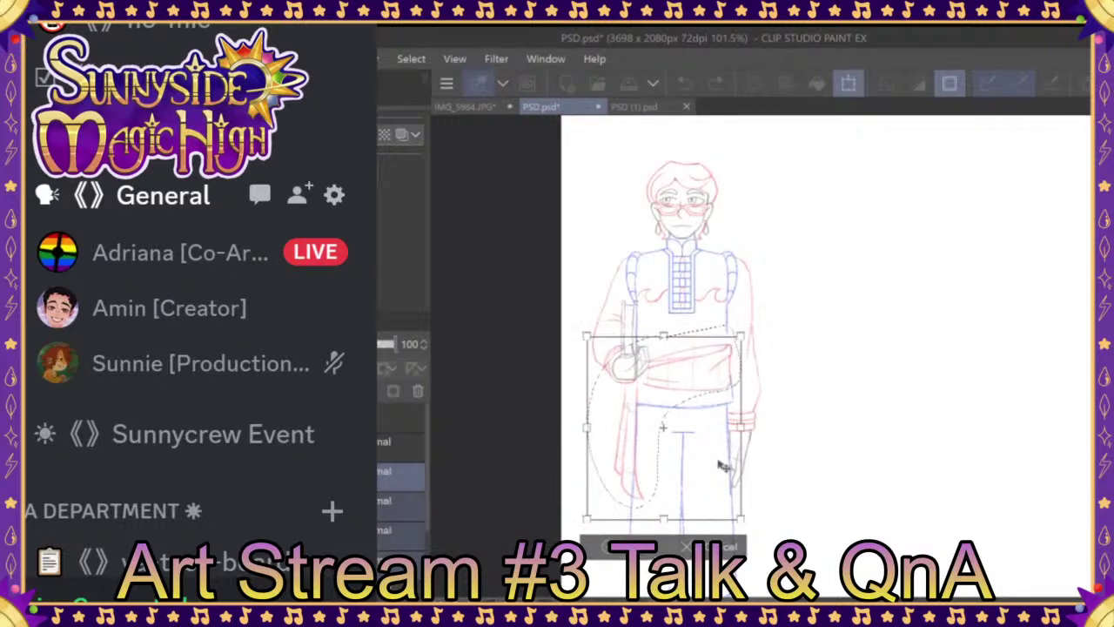
pyautogui.moveTo(721, 466); pyautogui.dragTo(721, 467)
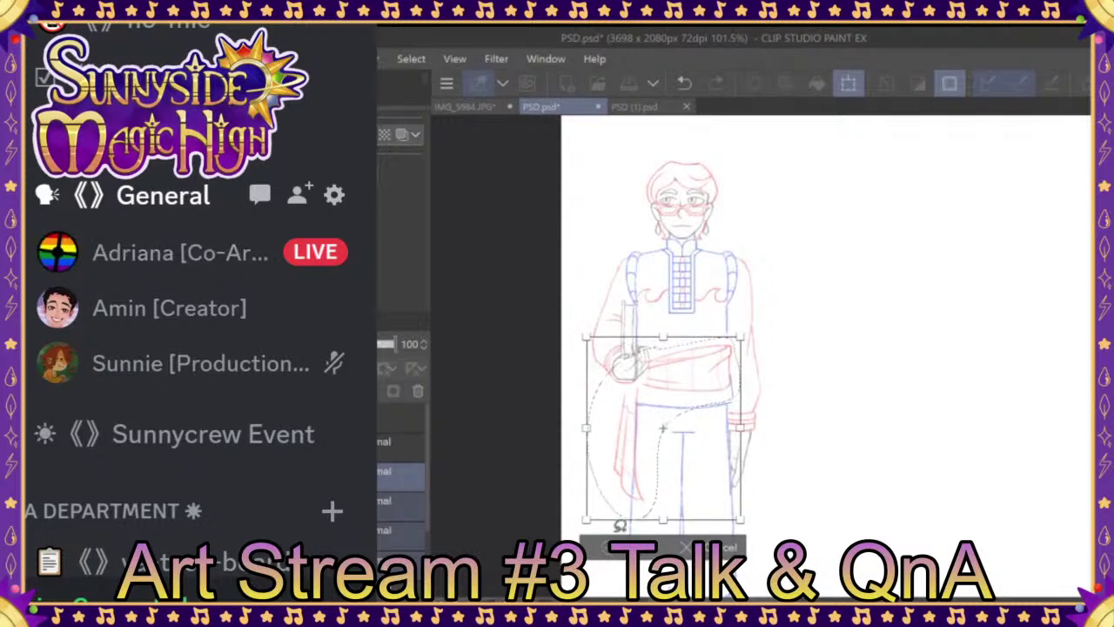
pyautogui.press('Return')
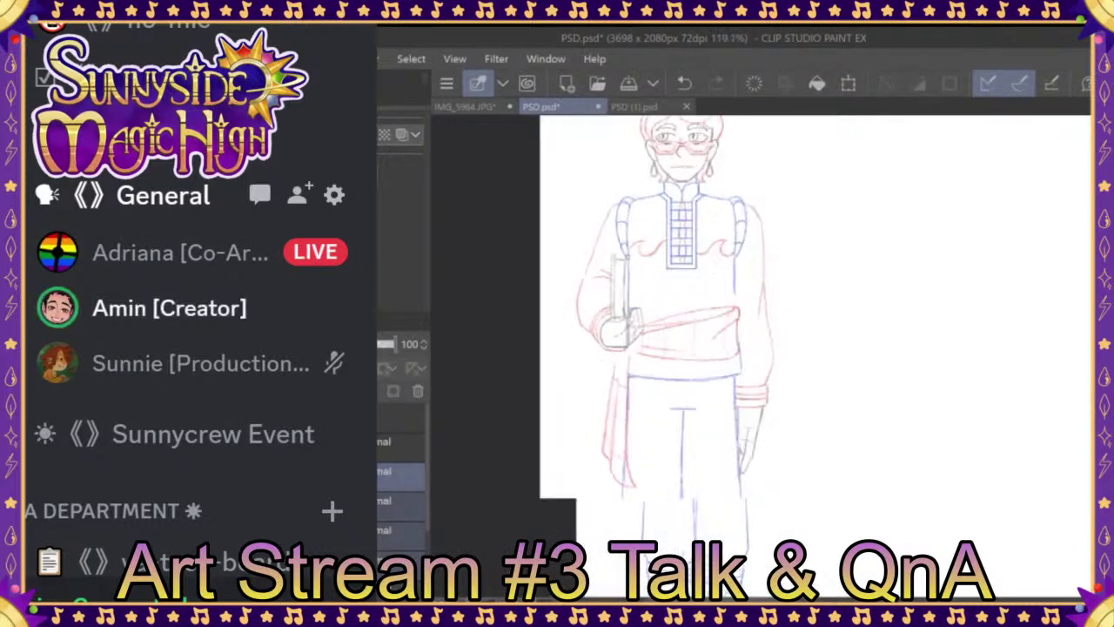
# Step: Lasso the waist sash and its hanging end again and nudge them slightly up
pyautogui.moveTo(648, 361)
pyautogui.mouseDown()
pyautogui.moveTo(699, 468)
pyautogui.moveTo(740, 387)
pyautogui.mouseUp()
pyautogui.click(739, 540)
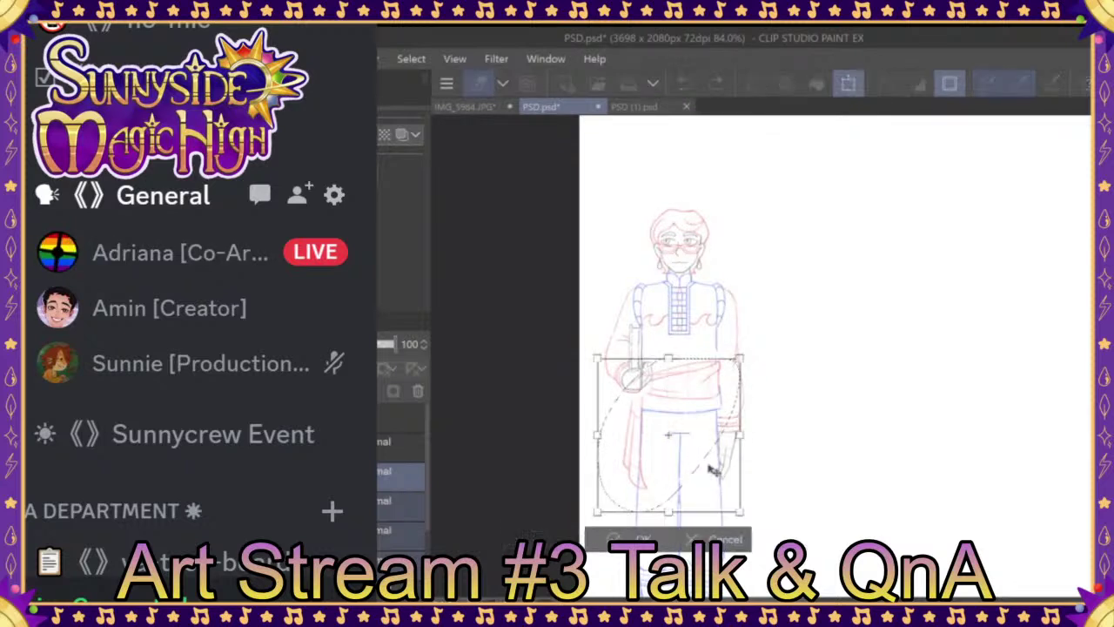
pyautogui.moveTo(712, 476); pyautogui.dragTo(714, 462)
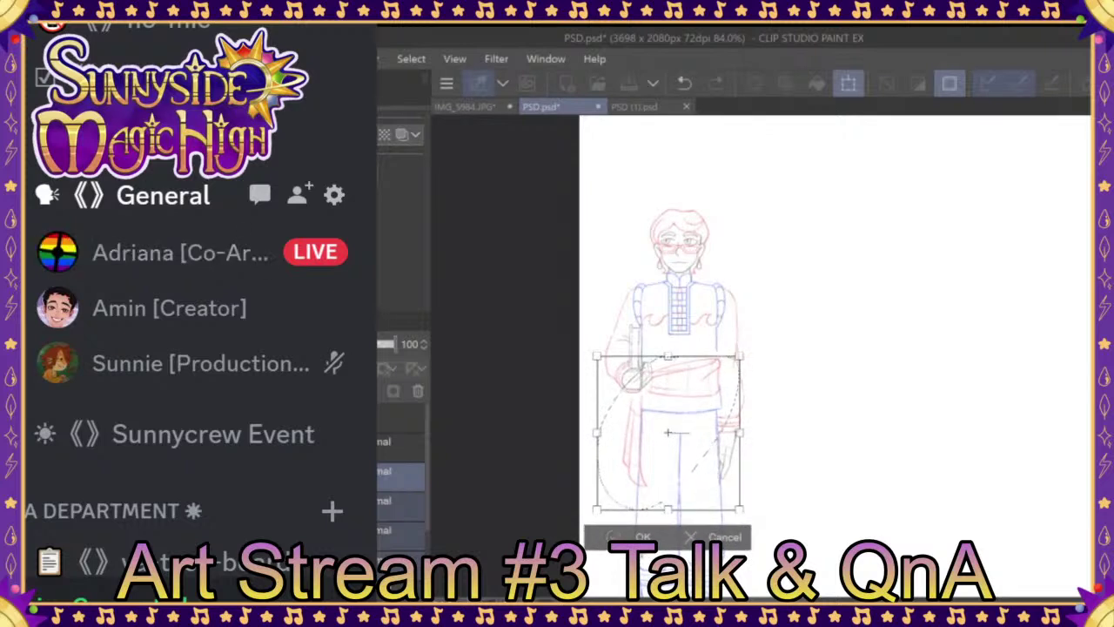
pyautogui.click(640, 537)
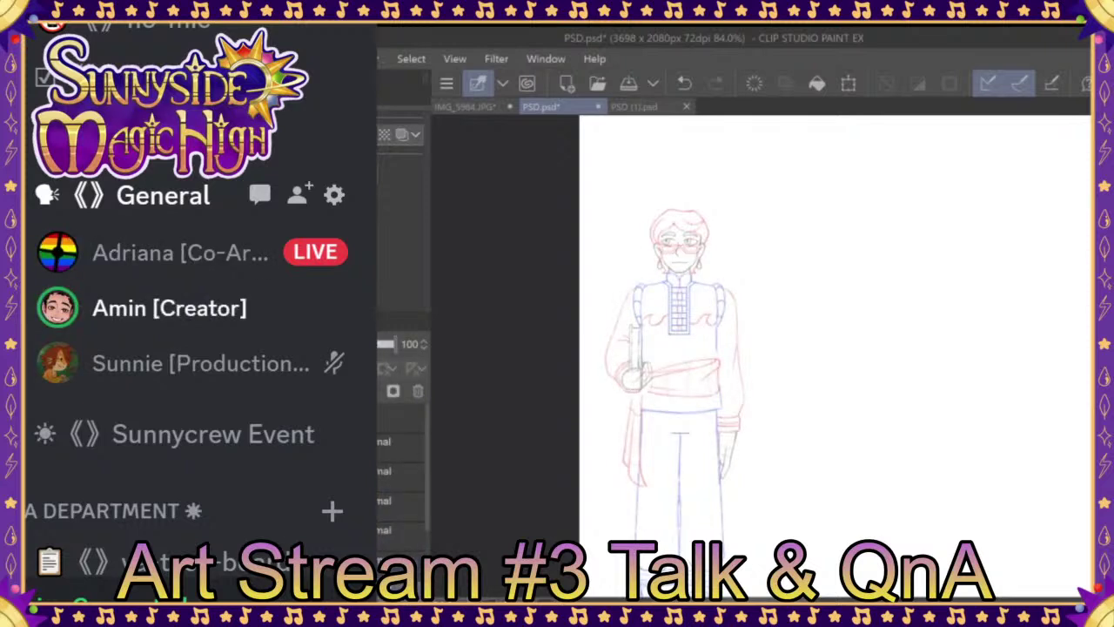
# Step: Lasso the shirt's hem, move it slightly down, then clear the selection and save the sketch
pyautogui.scroll(4, 644, 393)
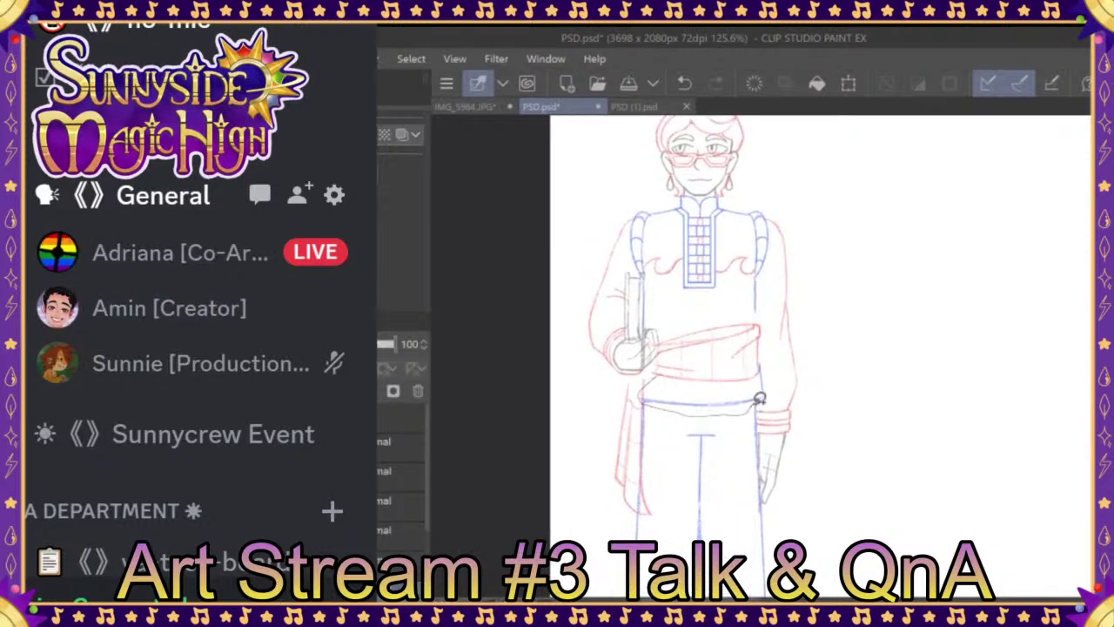
pyautogui.hotkey('ctrl', 't')
pyautogui.moveTo(754, 406); pyautogui.dragTo(756, 422)
pyautogui.click(672, 455)
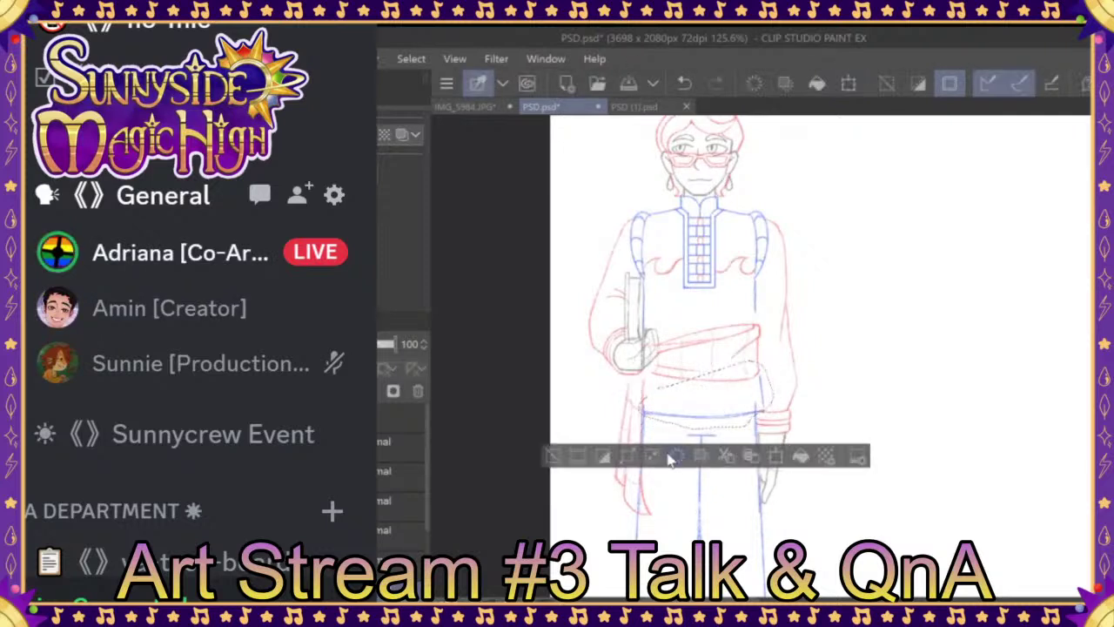
pyautogui.click(554, 453)
pyautogui.hotkey('ctrl', 's')
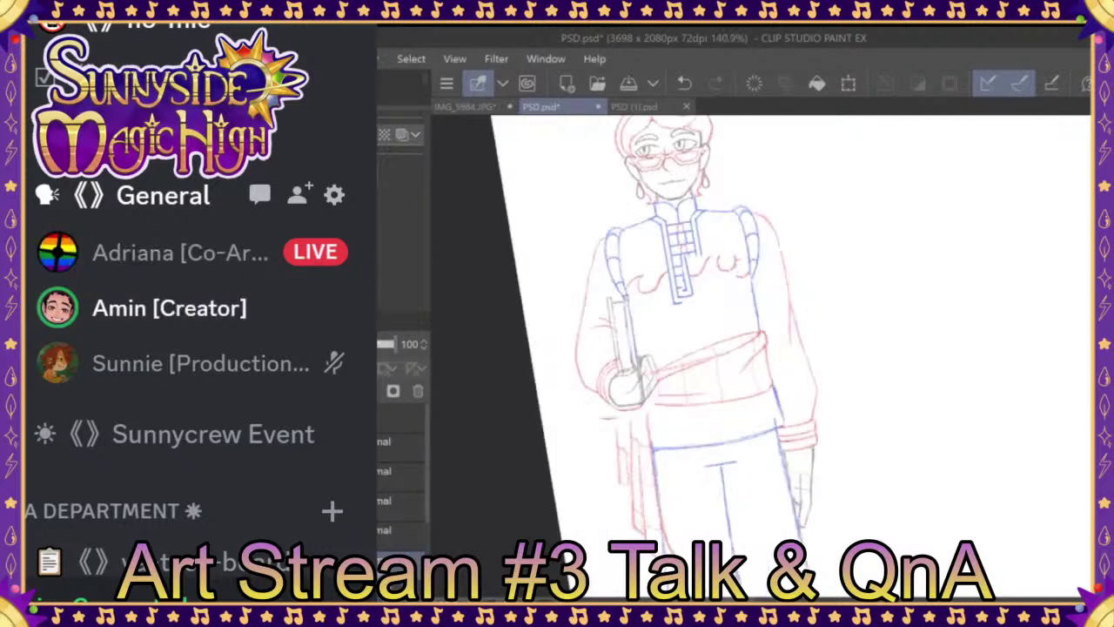
# Step: Erase the extra line along the waist sash's upper edge with the Hard eraser at size 30
pyautogui.click(709, 357)
pyautogui.click(685, 83)
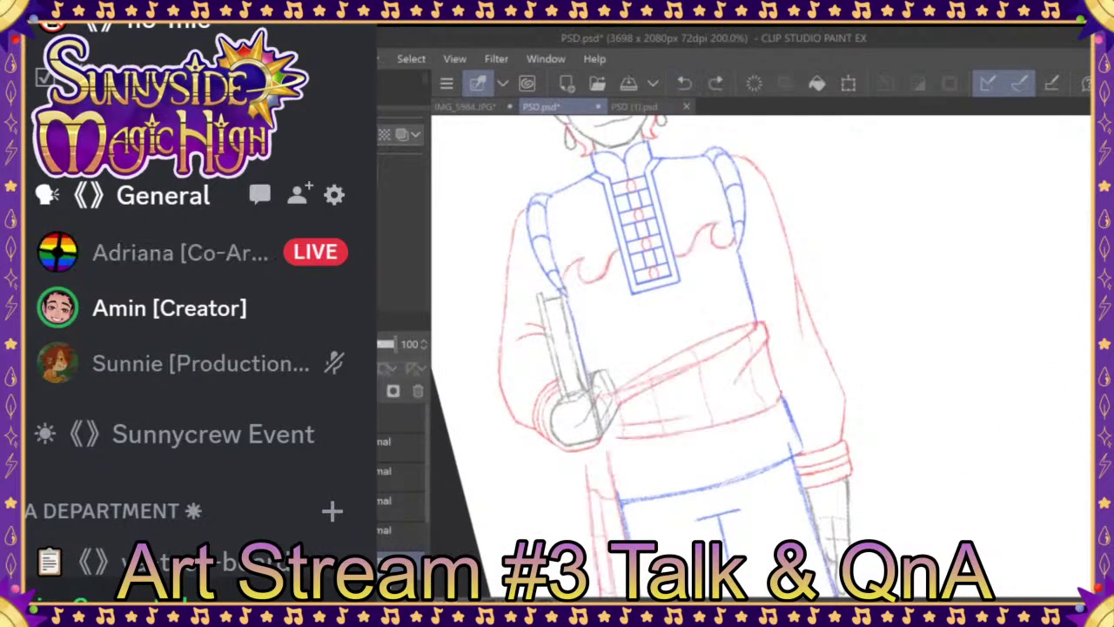
pyautogui.press('e')
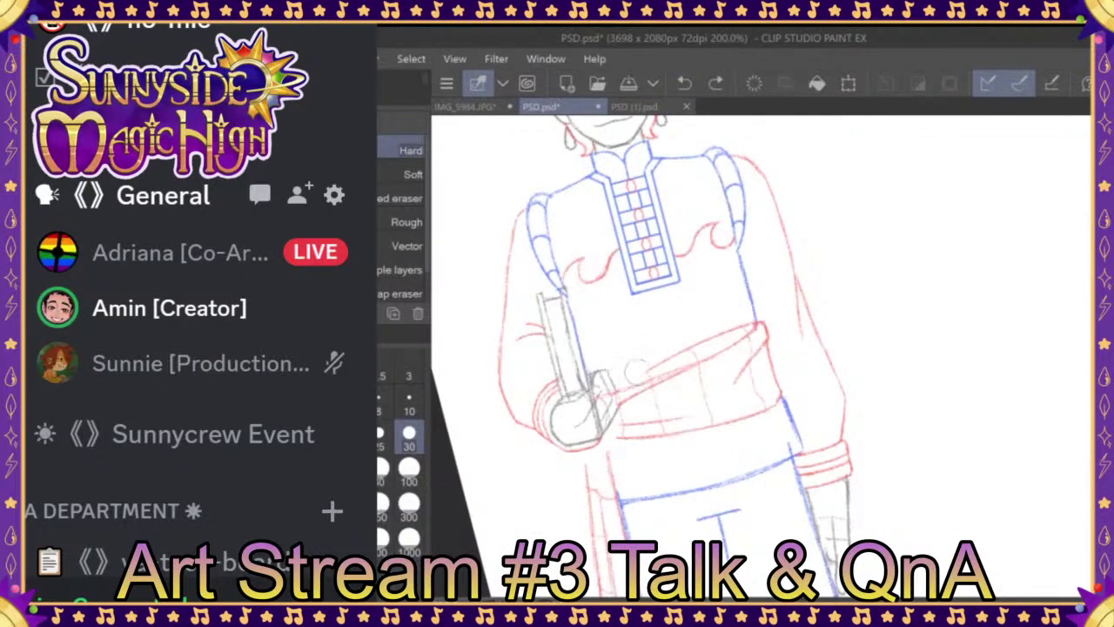
pyautogui.moveTo(736, 320); pyautogui.dragTo(670, 354)
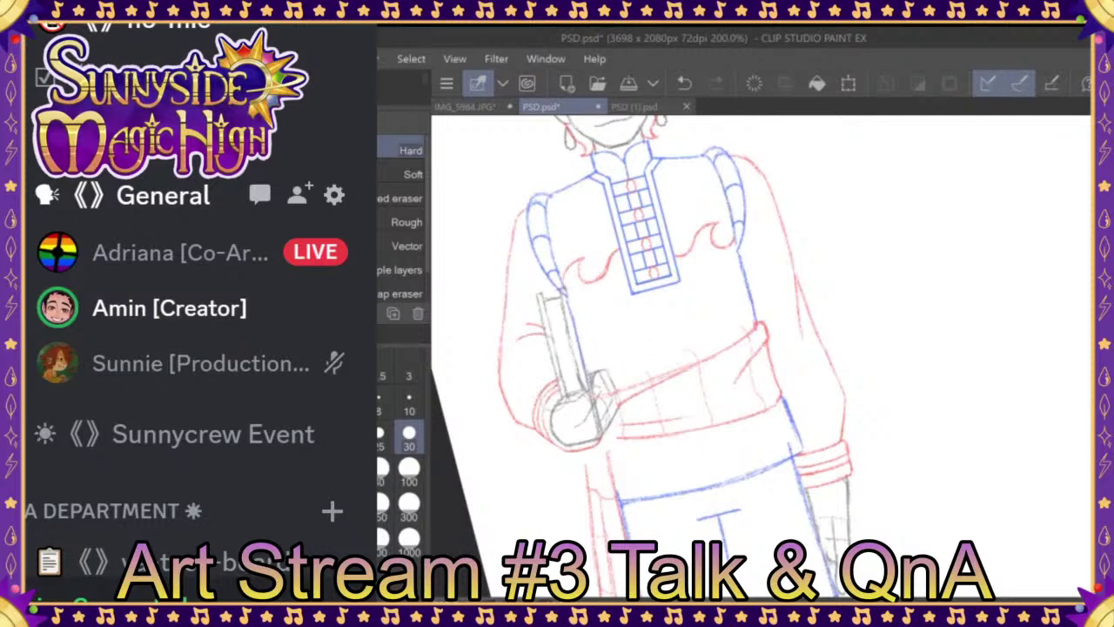
pyautogui.press('p')
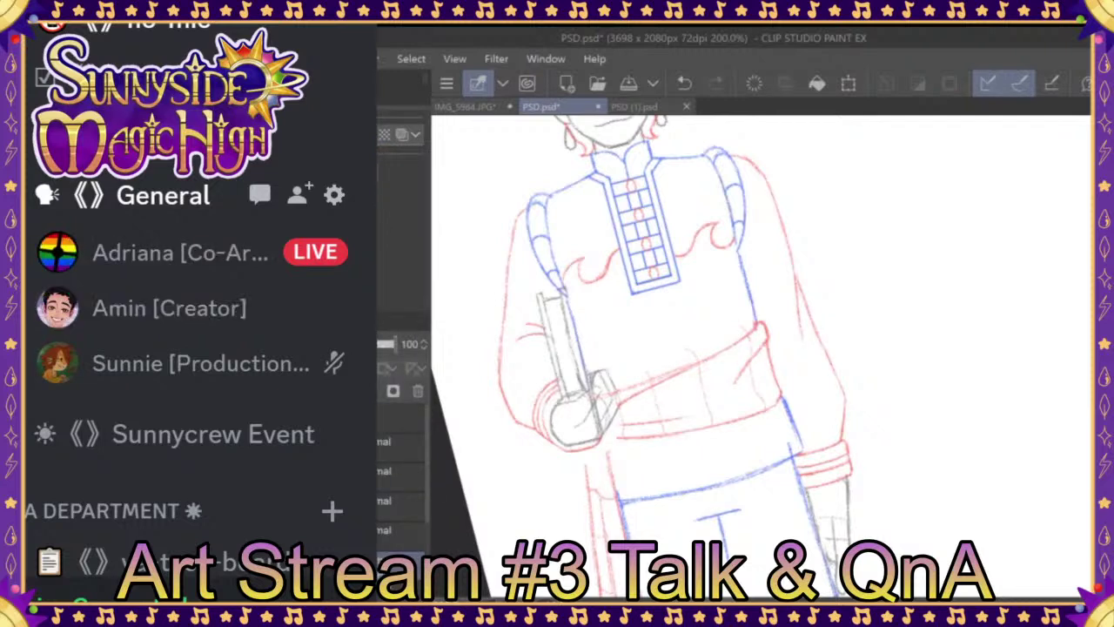
# Step: Extend the lines of the hanging sash end up to the raised hand on the sash's sketch layer
pyautogui.click(401, 501)
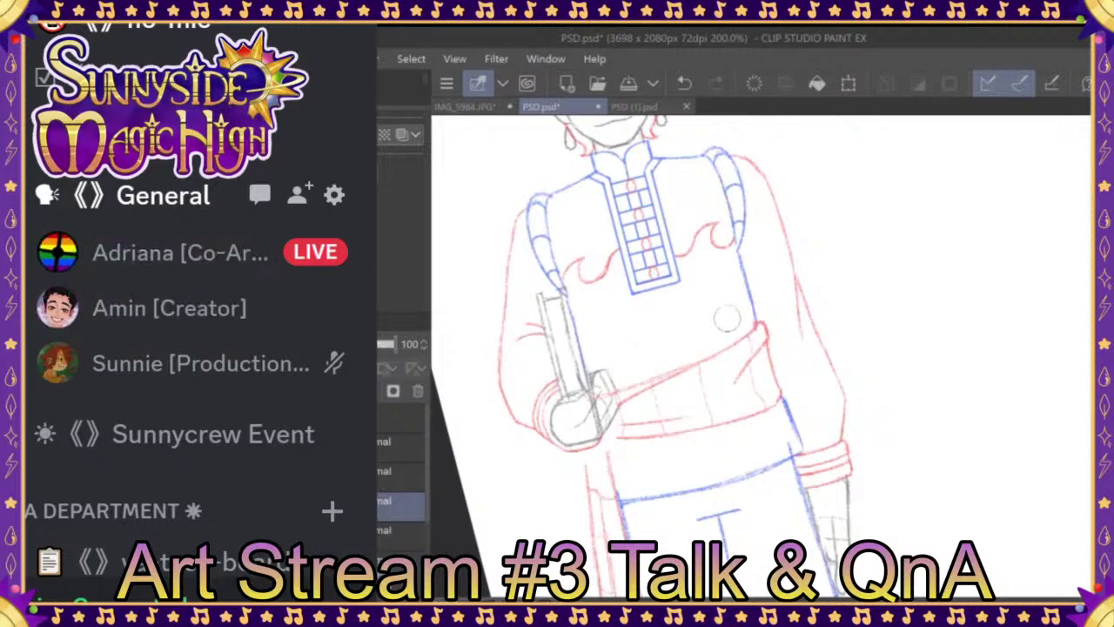
pyautogui.scroll(-6, 727, 319)
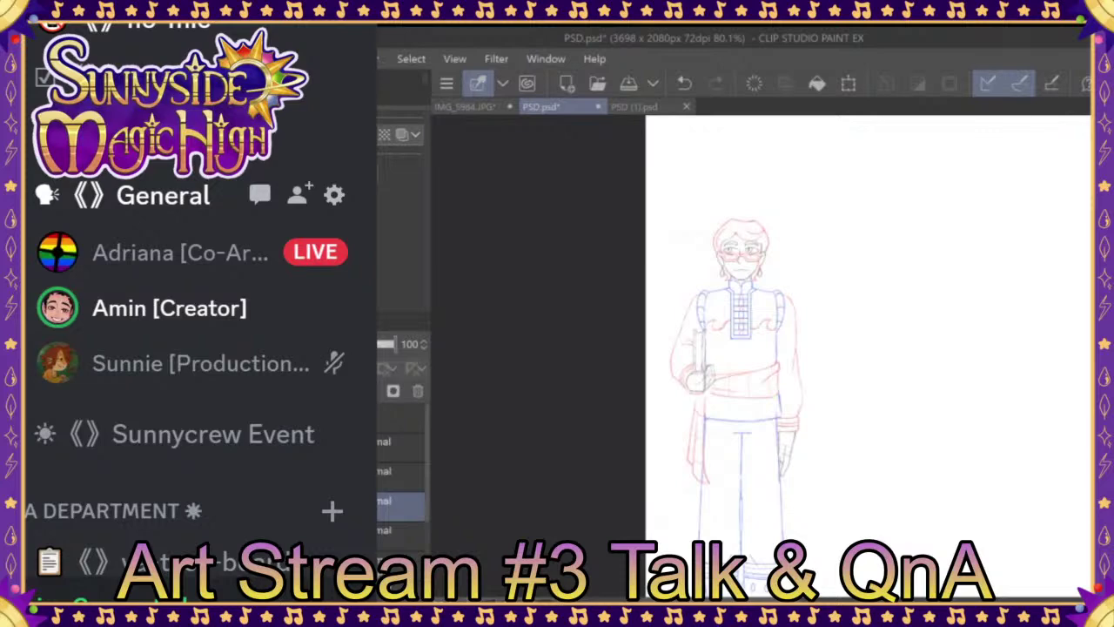
pyautogui.scroll(4, 773, 378)
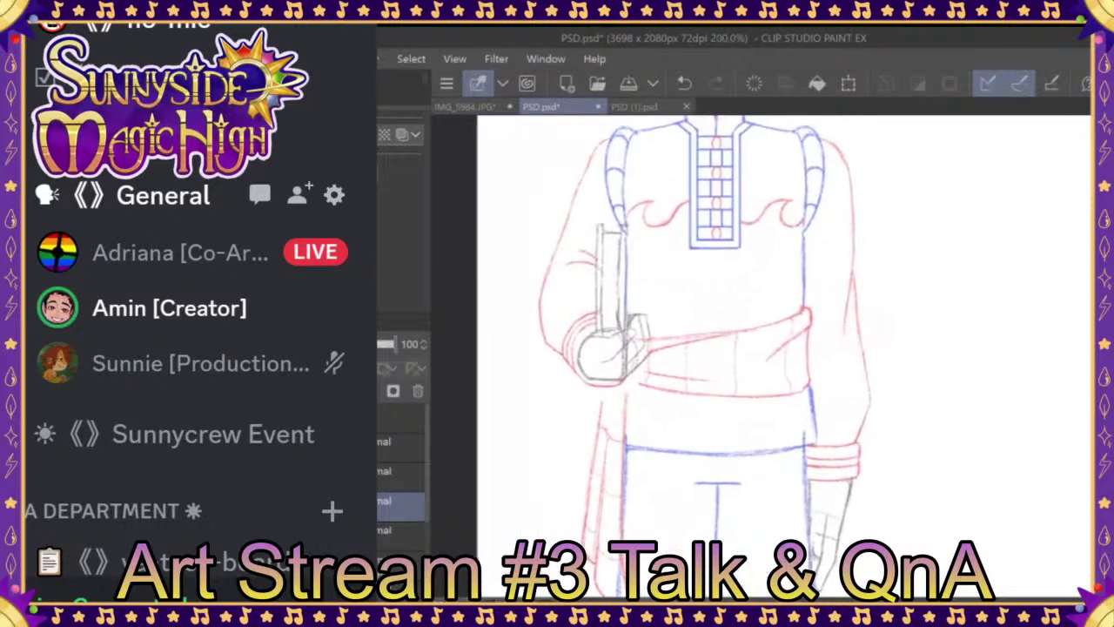
pyautogui.scroll(1, 726, 348)
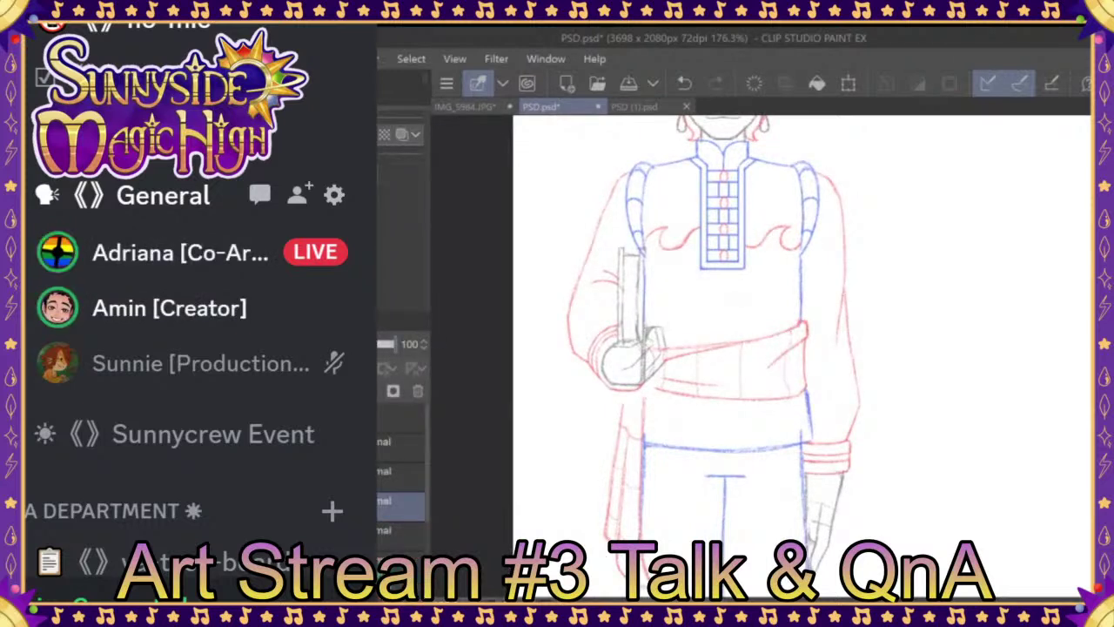
pyautogui.click(401, 564)
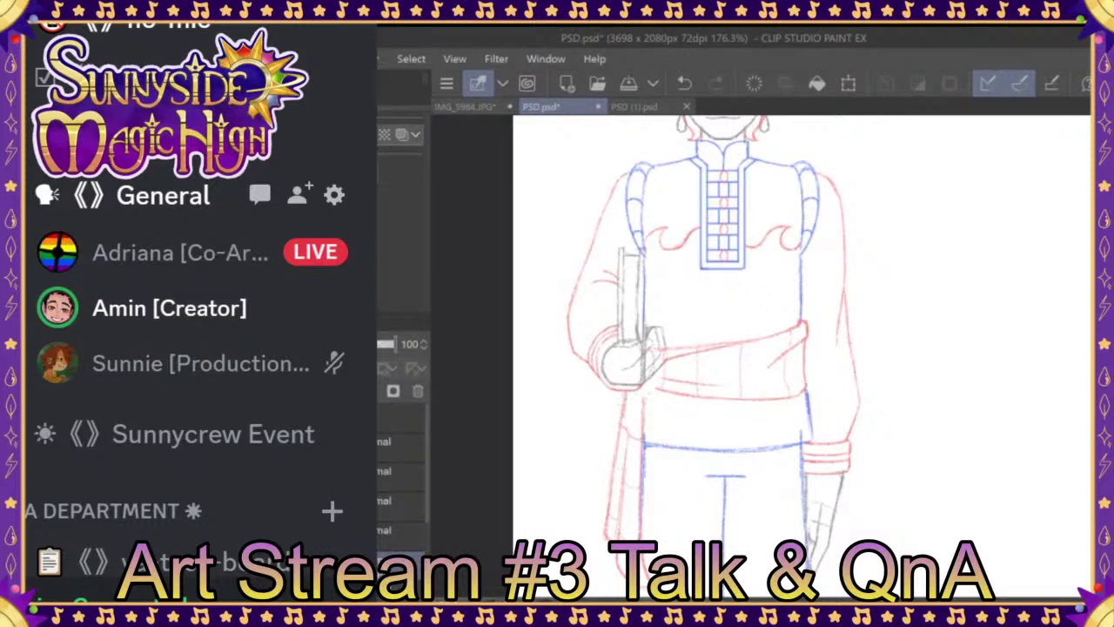
pyautogui.click(684, 83)
pyautogui.moveTo(643, 390); pyautogui.dragTo(643, 425)
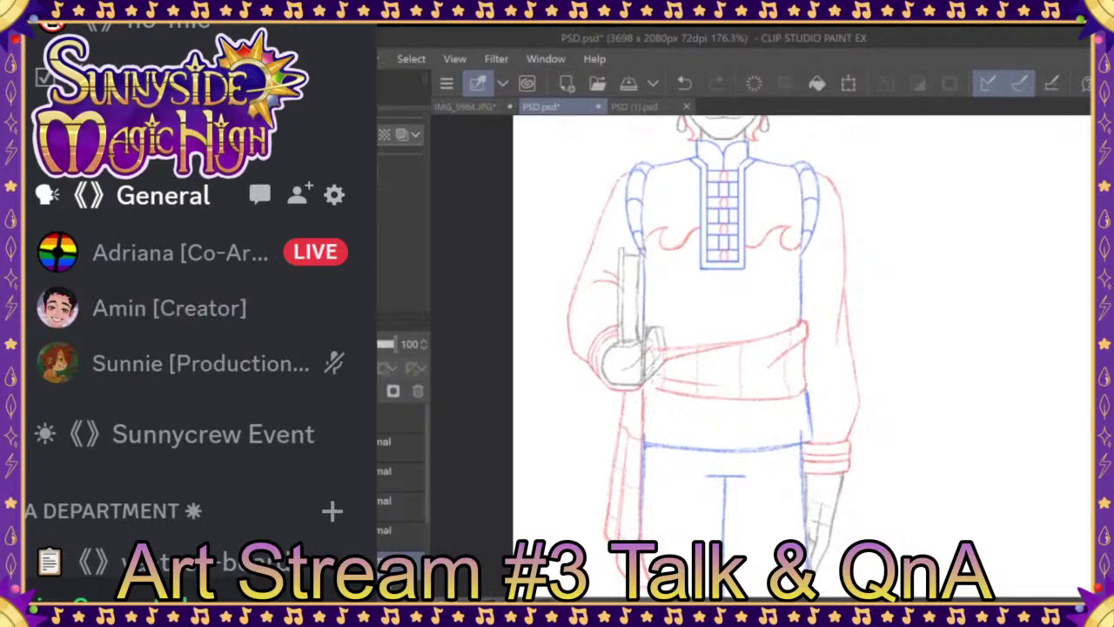
pyautogui.scroll(3, 676, 374)
pyautogui.moveTo(661, 329); pyautogui.dragTo(655, 378)
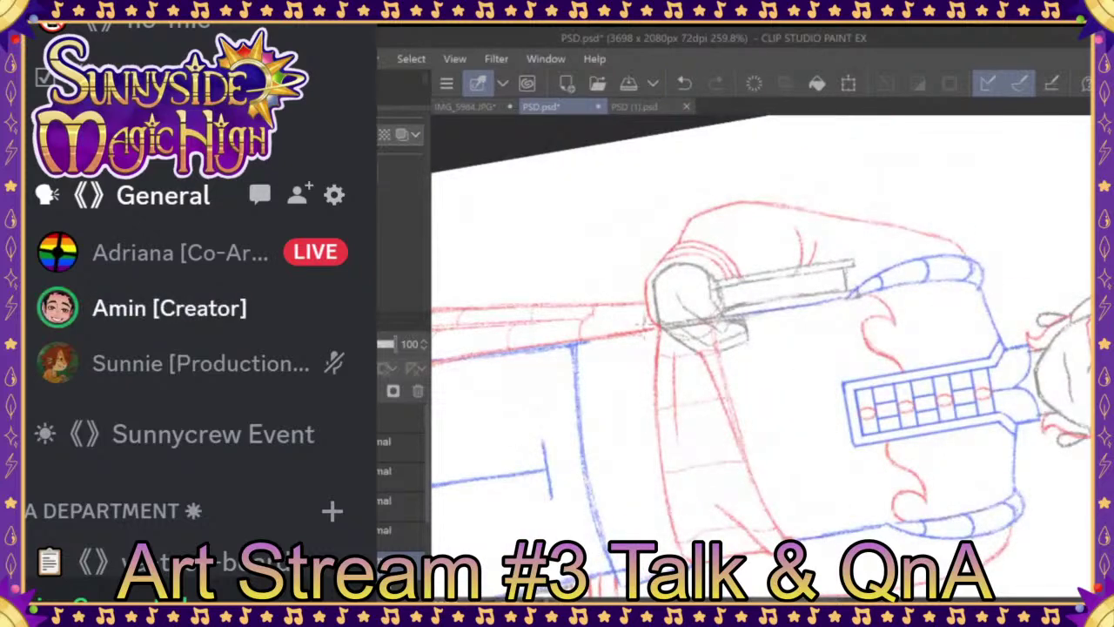
# Step: Examine the adjusted sash and shirt hem against the character's whole figure, up close and from afar
pyautogui.scroll(-5, 761, 357)
pyautogui.scroll(2, 761, 356)
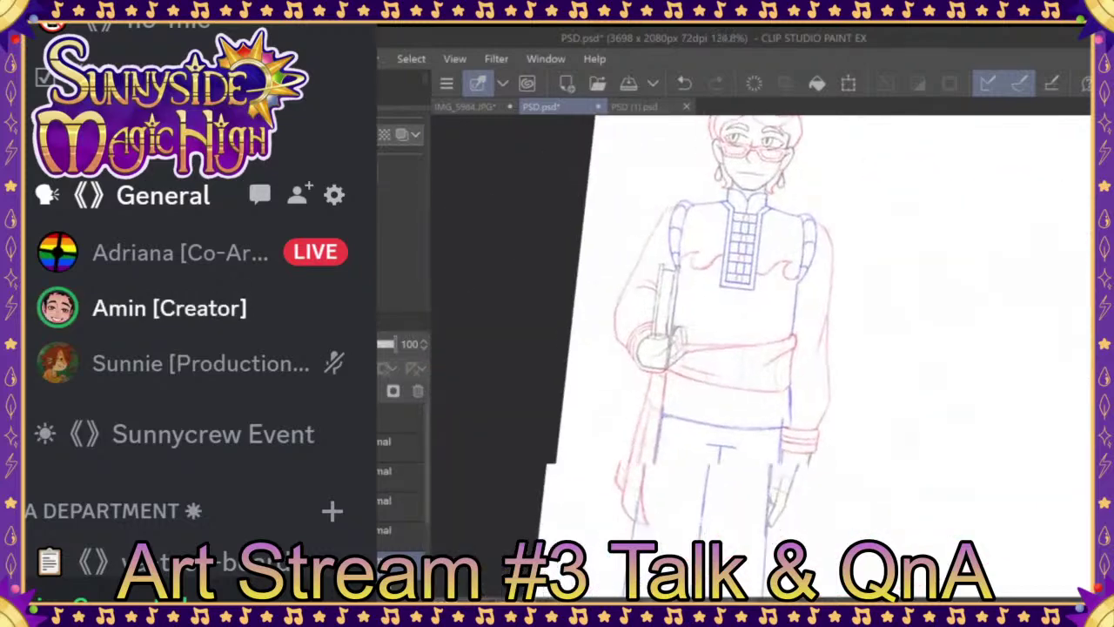
pyautogui.scroll(2, 687, 355)
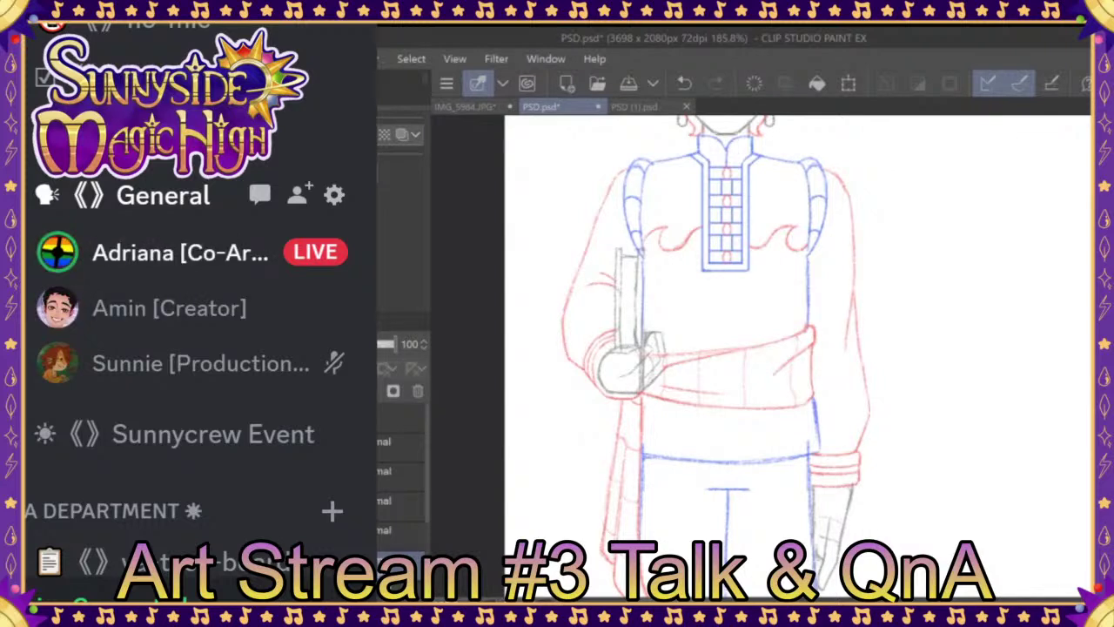
pyautogui.scroll(-3, 783, 348)
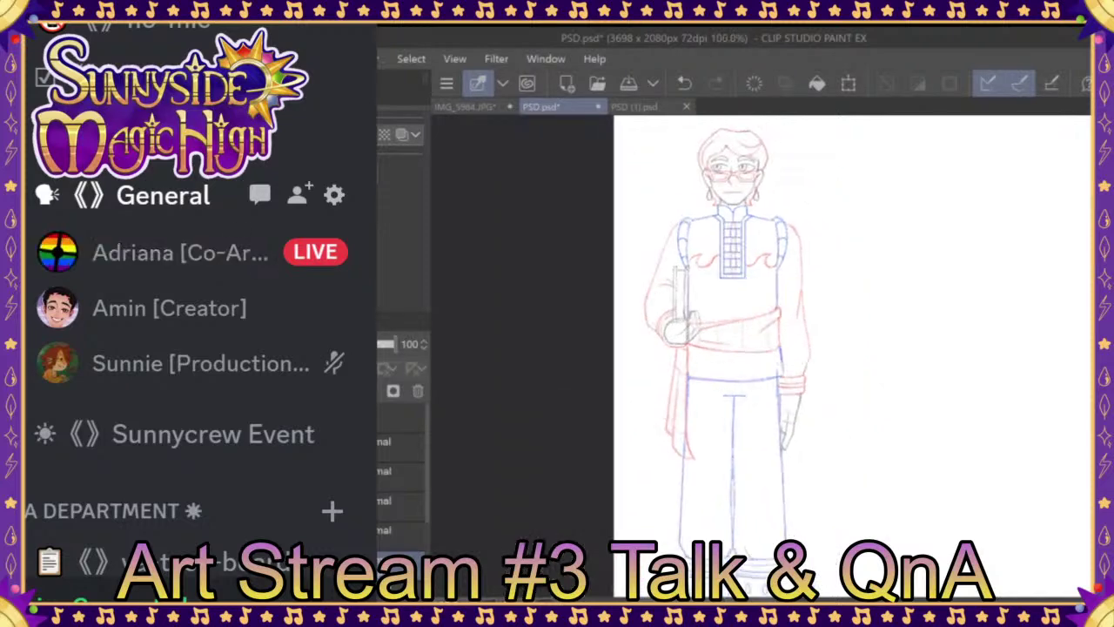
pyautogui.scroll(2, 784, 348)
pyautogui.scroll(-3, 823, 357)
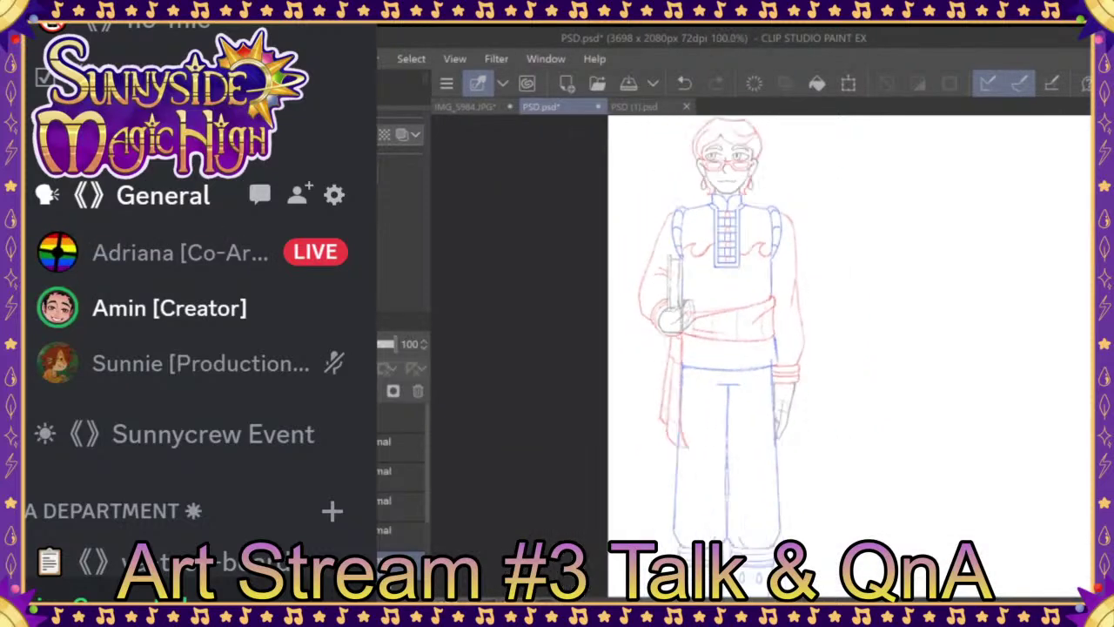
pyautogui.scroll(2, 853, 304)
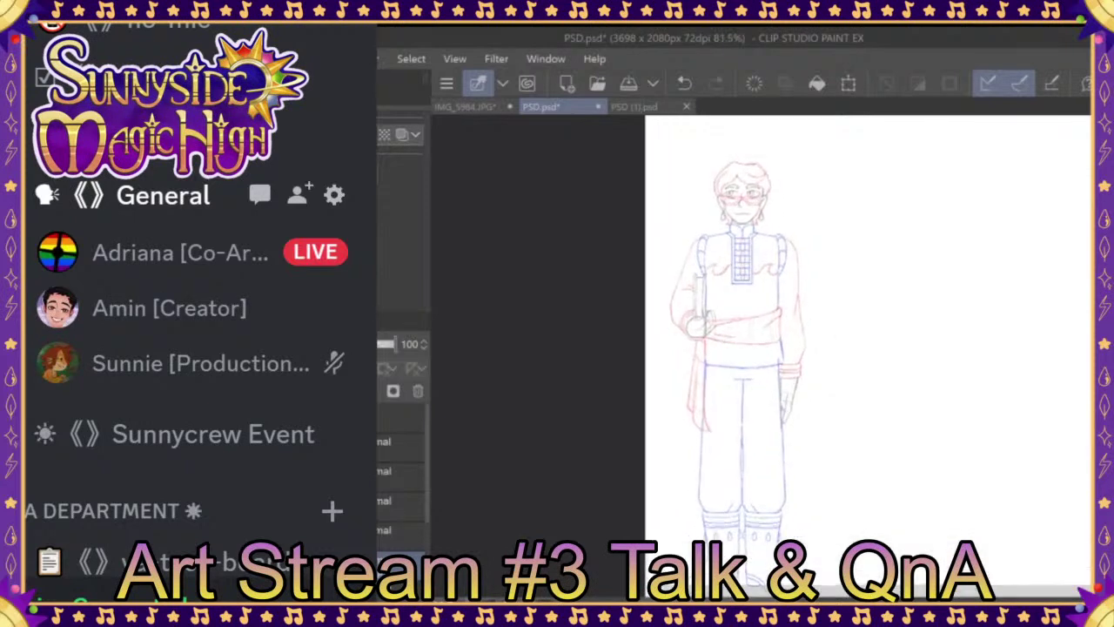
pyautogui.scroll(-1, 853, 304)
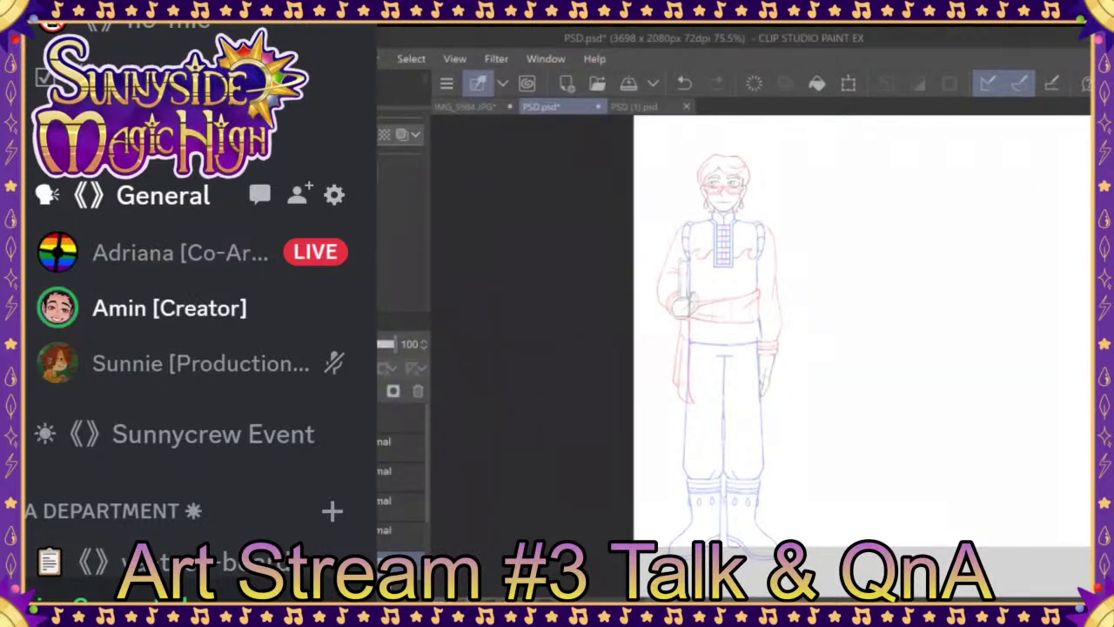
pyautogui.hotkey('ctrl', '+')
pyautogui.hotkey('ctrl', '+')
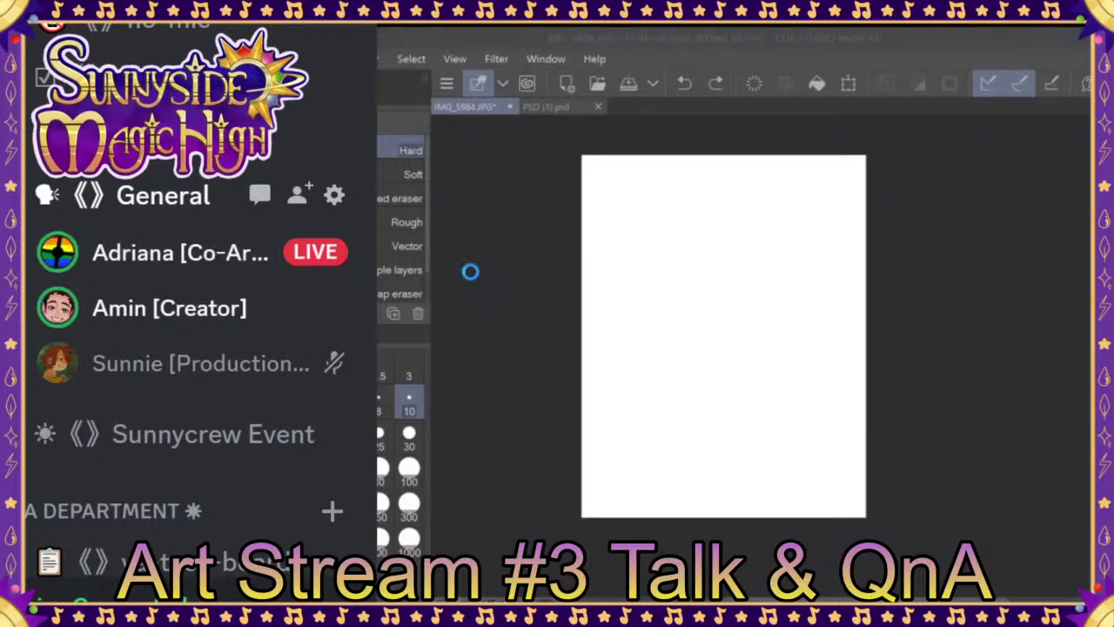
# Step: Try sketching a circle with a smile and crossing guidelines on the blank IMG_5984 canvas, and undo the strokes
pyautogui.click(577, 394)
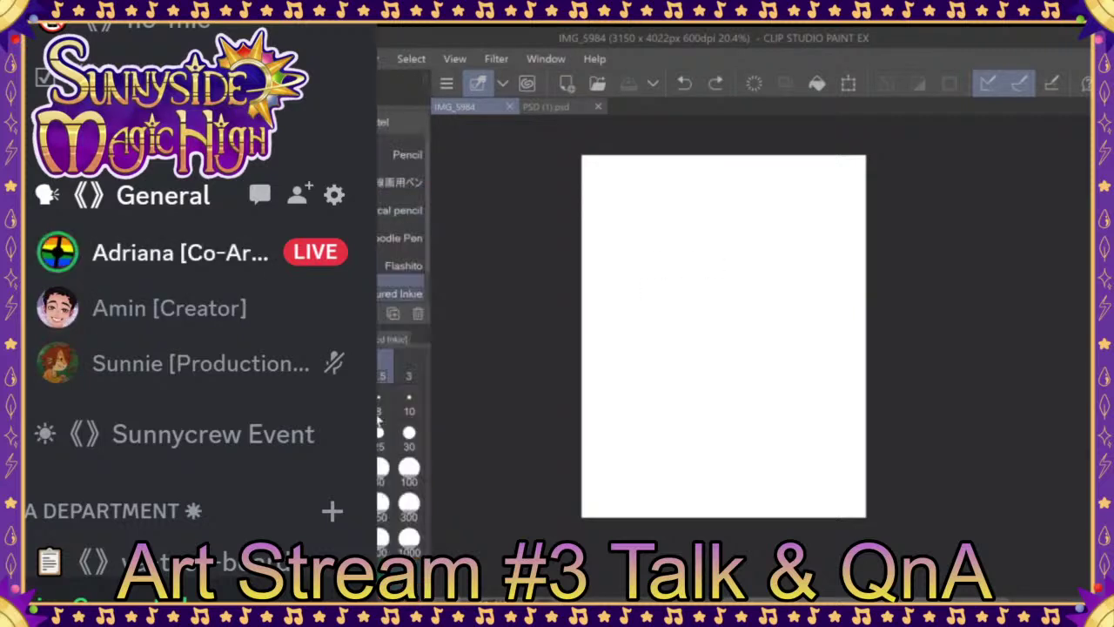
pyautogui.moveTo(716, 259)
pyautogui.mouseDown()
pyautogui.moveTo(680, 264)
pyautogui.moveTo(683, 336)
pyautogui.moveTo(727, 342)
pyautogui.moveTo(750, 300)
pyautogui.moveTo(741, 271)
pyautogui.moveTo(710, 259)
pyautogui.mouseUp()
pyautogui.moveTo(692, 313); pyautogui.dragTo(716, 313)
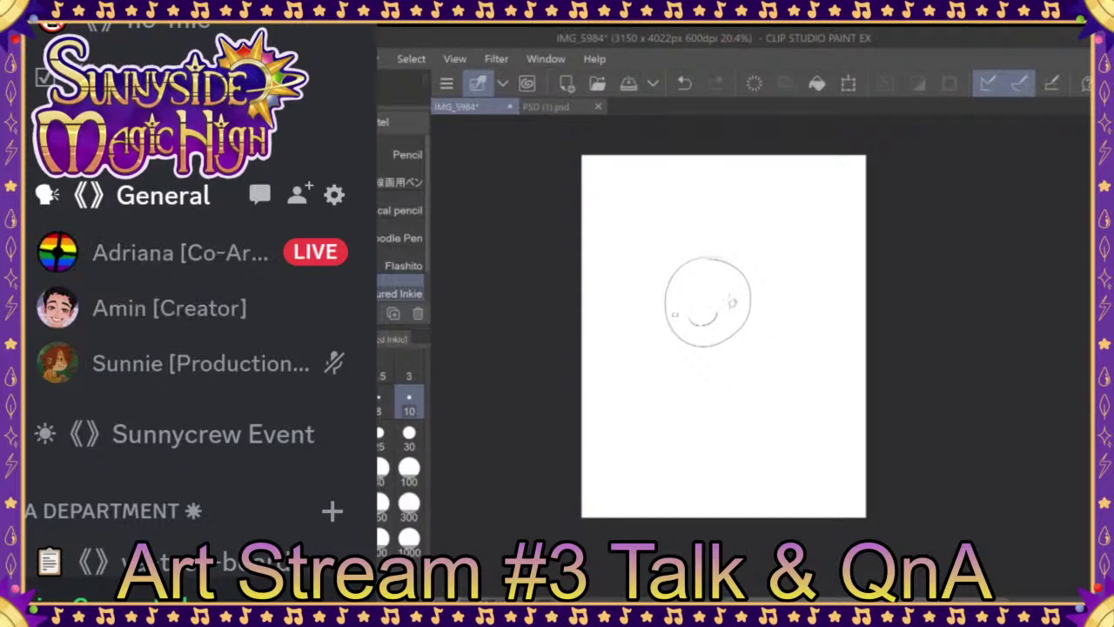
pyautogui.click(685, 83)
pyautogui.moveTo(642, 328); pyautogui.dragTo(767, 282)
pyautogui.moveTo(693, 230); pyautogui.dragTo(720, 351)
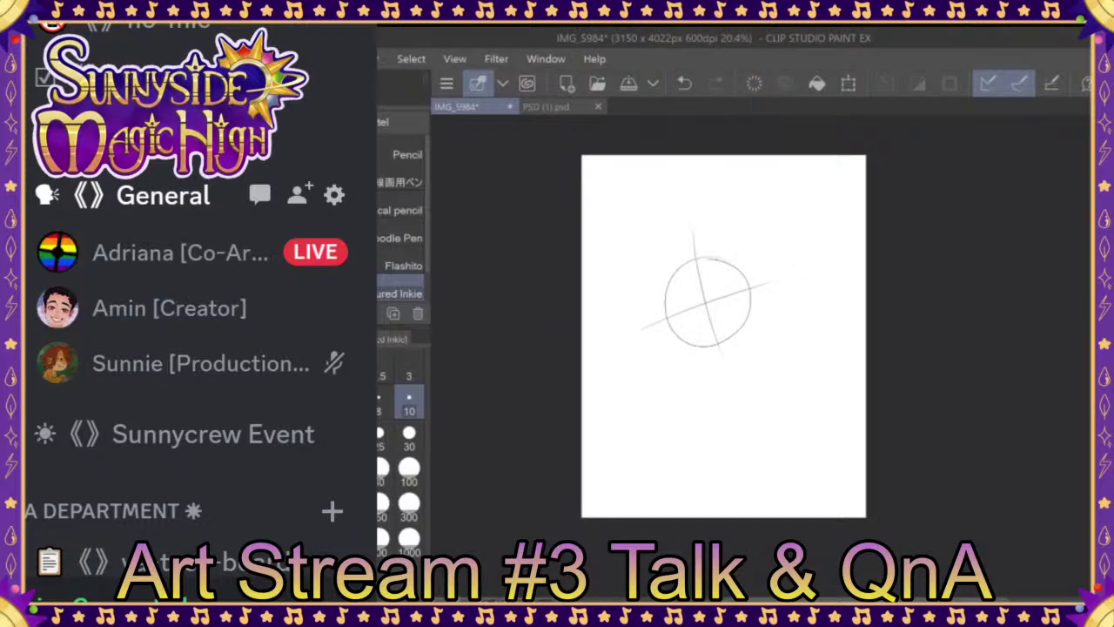
pyautogui.click(688, 84)
pyautogui.click(688, 84)
pyautogui.click(687, 84)
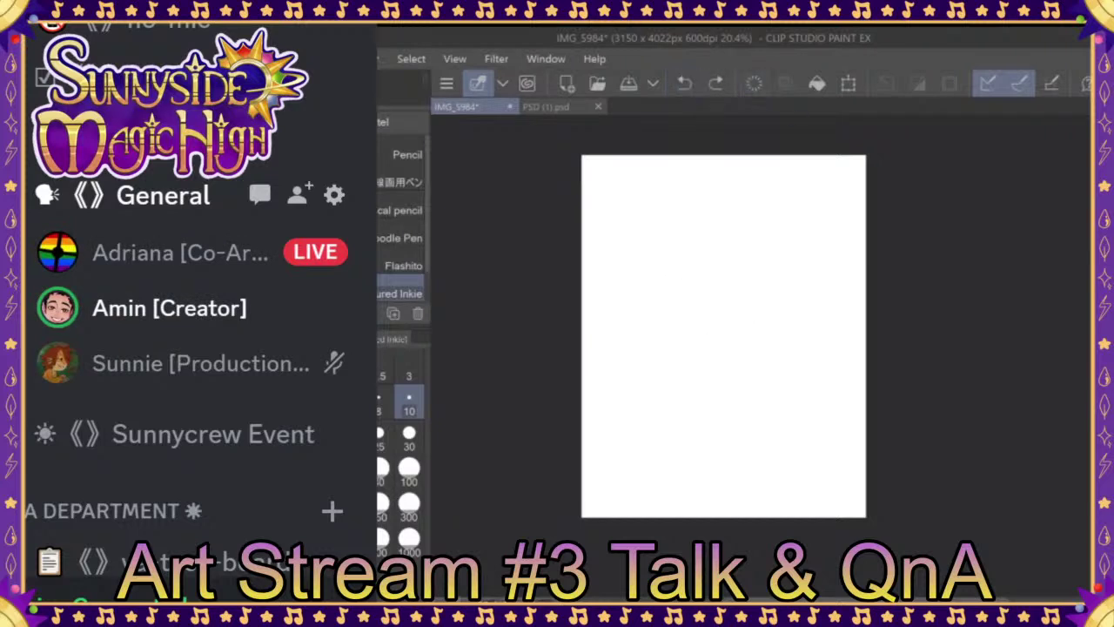
# Step: Sketch a hand with curled fingers, a raised index finger and an outstretched thumb in the middle of the canvas
pyautogui.moveTo(715, 296)
pyautogui.mouseDown()
pyautogui.moveTo(704, 301)
pyautogui.moveTo(735, 332)
pyautogui.moveTo(699, 354)
pyautogui.moveTo(737, 348)
pyautogui.moveTo(698, 369)
pyautogui.moveTo(724, 376)
pyautogui.moveTo(689, 368)
pyautogui.moveTo(690, 348)
pyautogui.mouseUp()
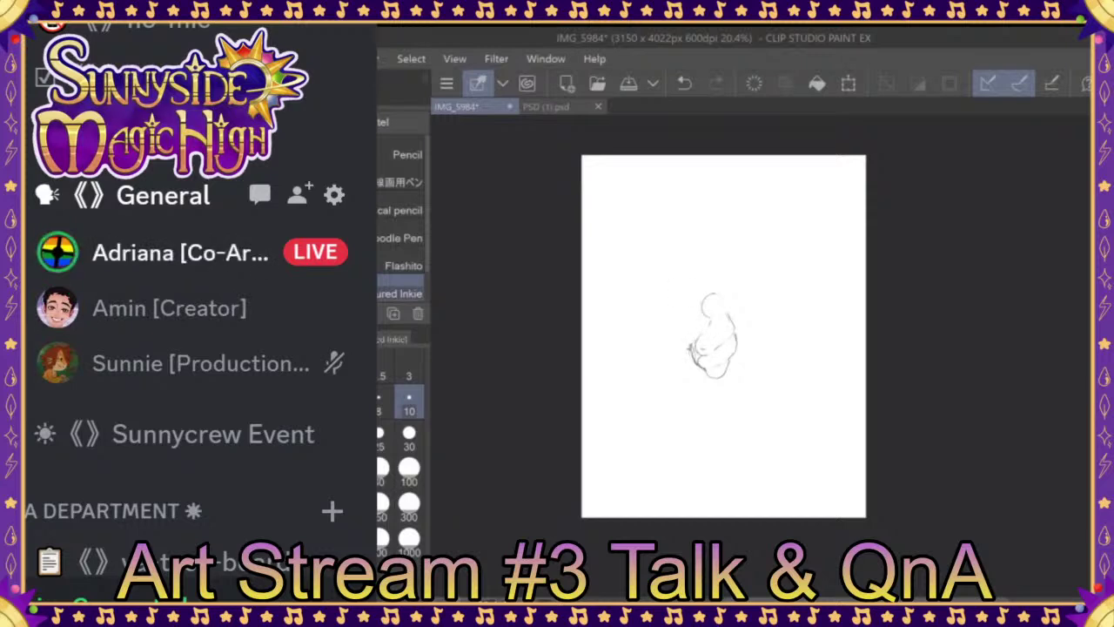
pyautogui.moveTo(695, 329)
pyautogui.mouseDown()
pyautogui.moveTo(686, 336)
pyautogui.moveTo(709, 323)
pyautogui.moveTo(709, 290)
pyautogui.mouseUp()
pyautogui.moveTo(708, 296)
pyautogui.mouseDown()
pyautogui.moveTo(732, 311)
pyautogui.moveTo(734, 290)
pyautogui.moveTo(704, 264)
pyautogui.moveTo(721, 252)
pyautogui.moveTo(740, 261)
pyautogui.moveTo(729, 300)
pyautogui.moveTo(682, 316)
pyautogui.moveTo(671, 340)
pyautogui.moveTo(683, 309)
pyautogui.moveTo(695, 380)
pyautogui.mouseUp()
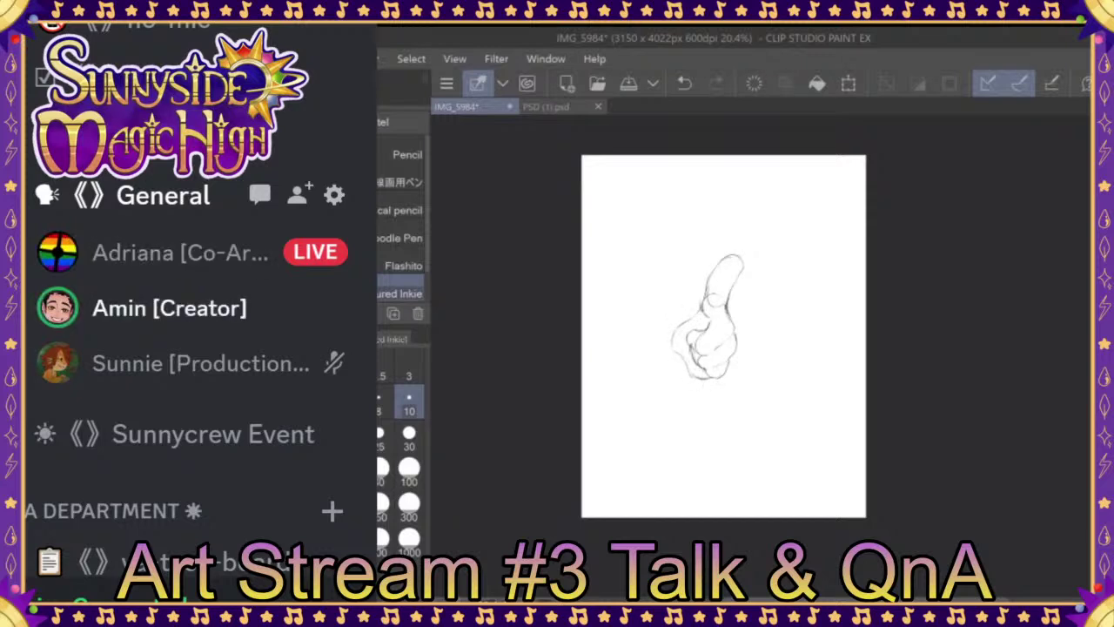
pyautogui.moveTo(679, 336)
pyautogui.mouseDown()
pyautogui.moveTo(671, 355)
pyautogui.moveTo(658, 333)
pyautogui.moveTo(662, 343)
pyautogui.moveTo(674, 317)
pyautogui.moveTo(689, 319)
pyautogui.moveTo(666, 283)
pyautogui.moveTo(683, 322)
pyautogui.mouseUp()
pyautogui.moveTo(680, 289)
pyautogui.mouseDown()
pyautogui.moveTo(688, 310)
pyautogui.moveTo(663, 303)
pyautogui.moveTo(662, 329)
pyautogui.mouseUp()
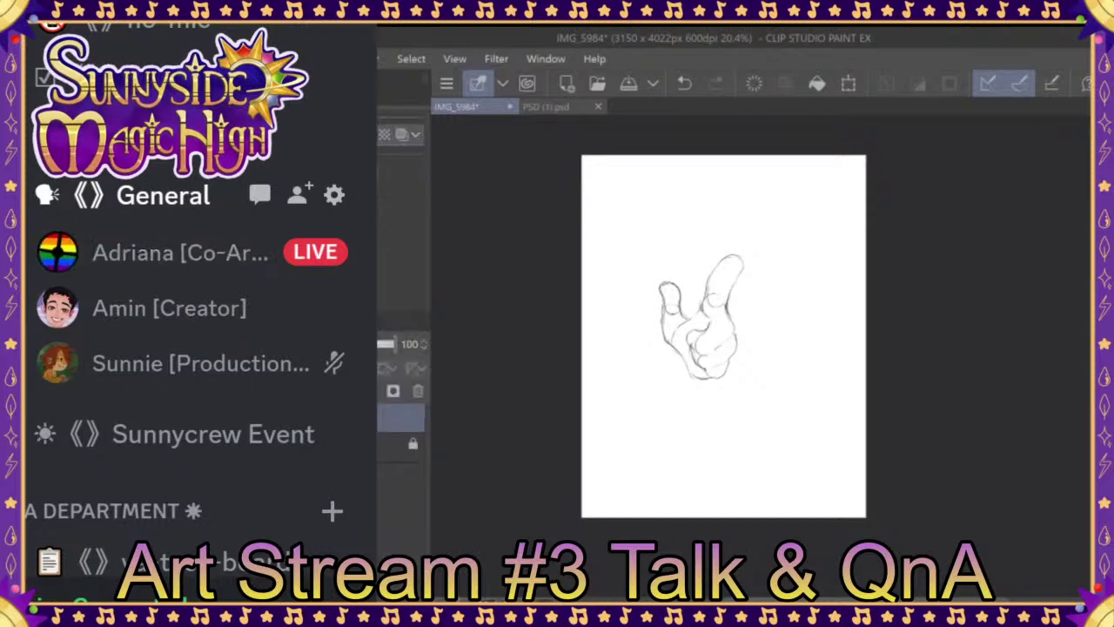
# Step: Delete the hand sketch's layer and add a new layer
pyautogui.click(418, 391)
pyautogui.hotkey('ctrl', 'shift', 'n')
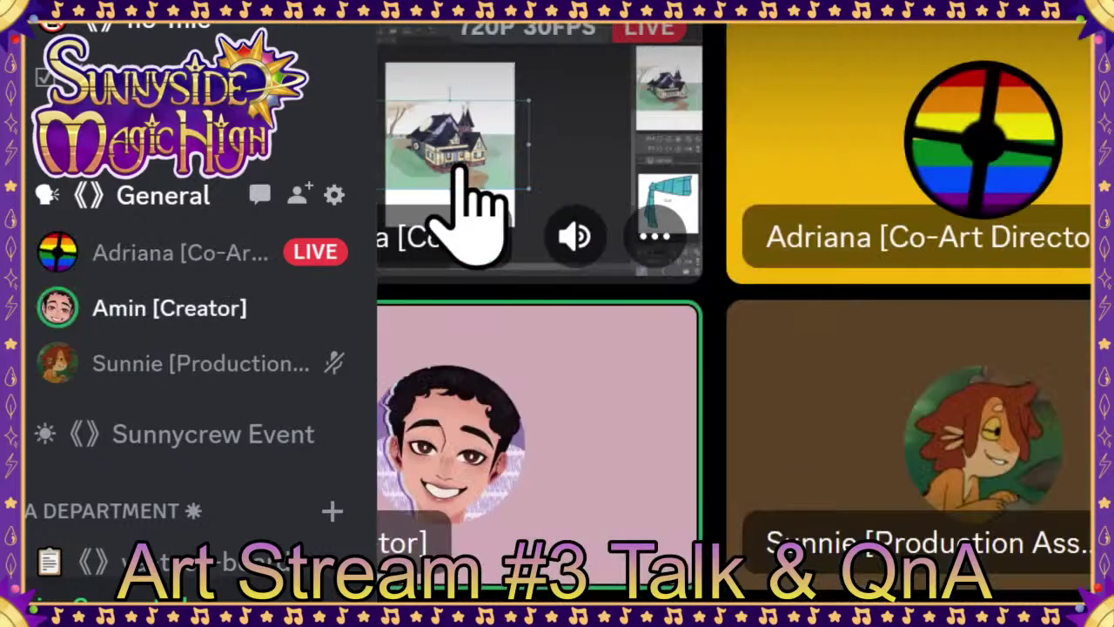
# Step: Enlarge the co-art director's stream and trace the rounded roof window of the upper house picture with dark curved strokes
pyautogui.click(459, 170)
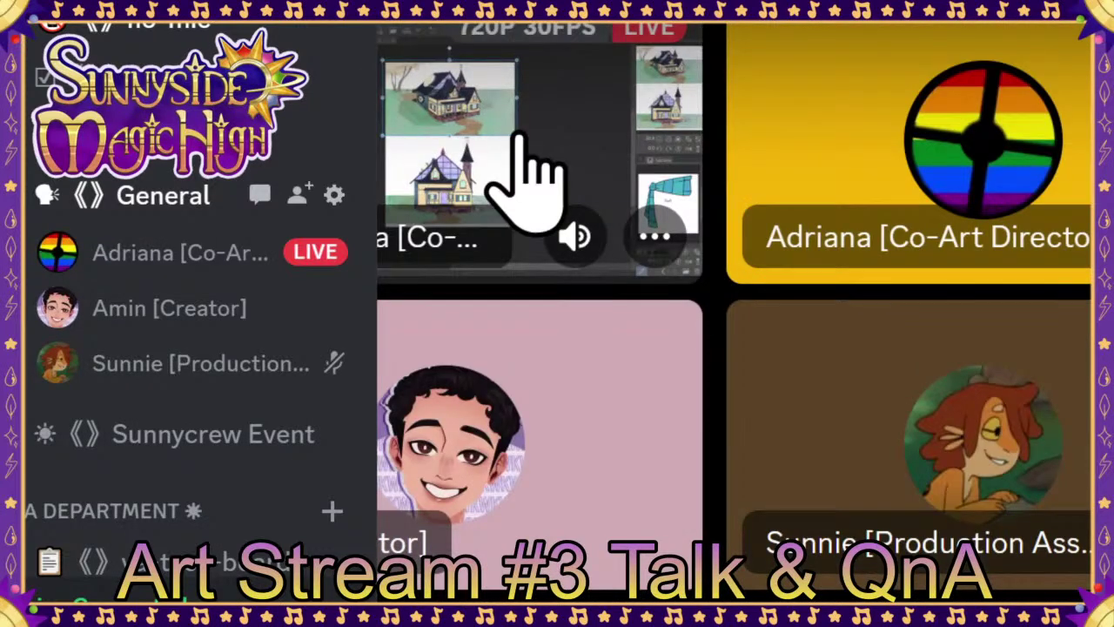
pyautogui.click(523, 137)
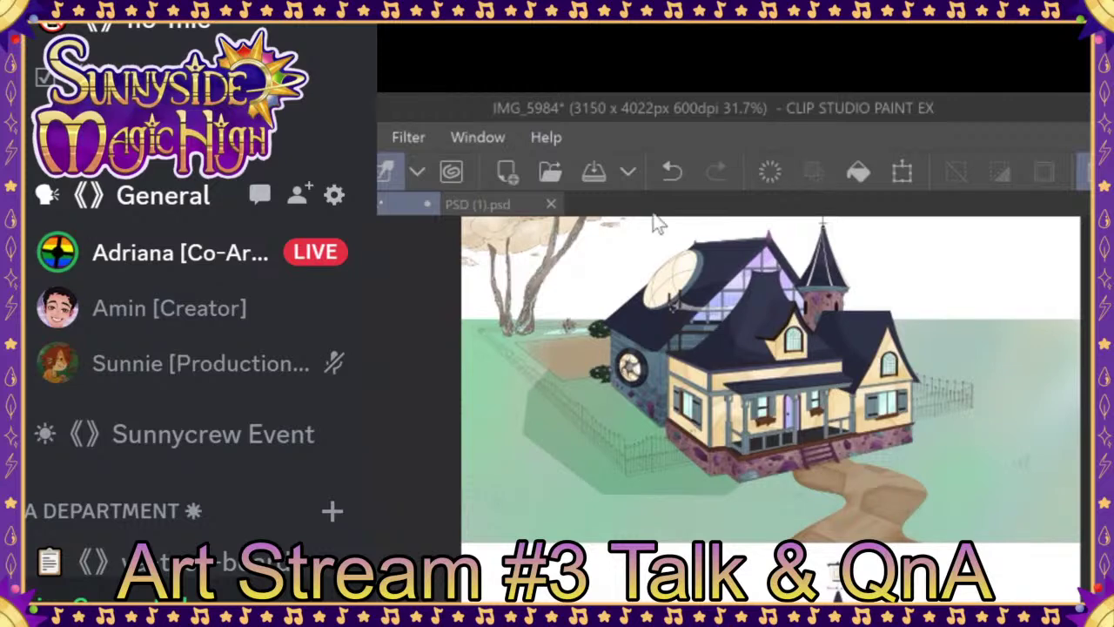
pyautogui.scroll(5, 660, 223)
pyautogui.moveTo(620, 539); pyautogui.dragTo(661, 494)
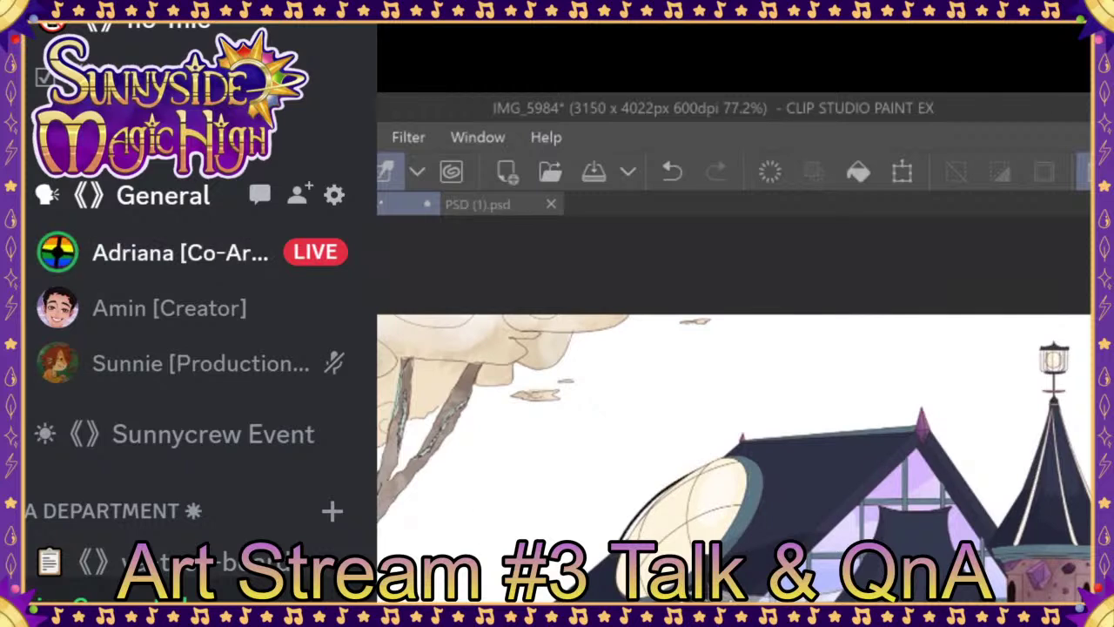
pyautogui.moveTo(629, 529)
pyautogui.mouseDown()
pyautogui.moveTo(709, 479)
pyautogui.moveTo(688, 541)
pyautogui.mouseUp()
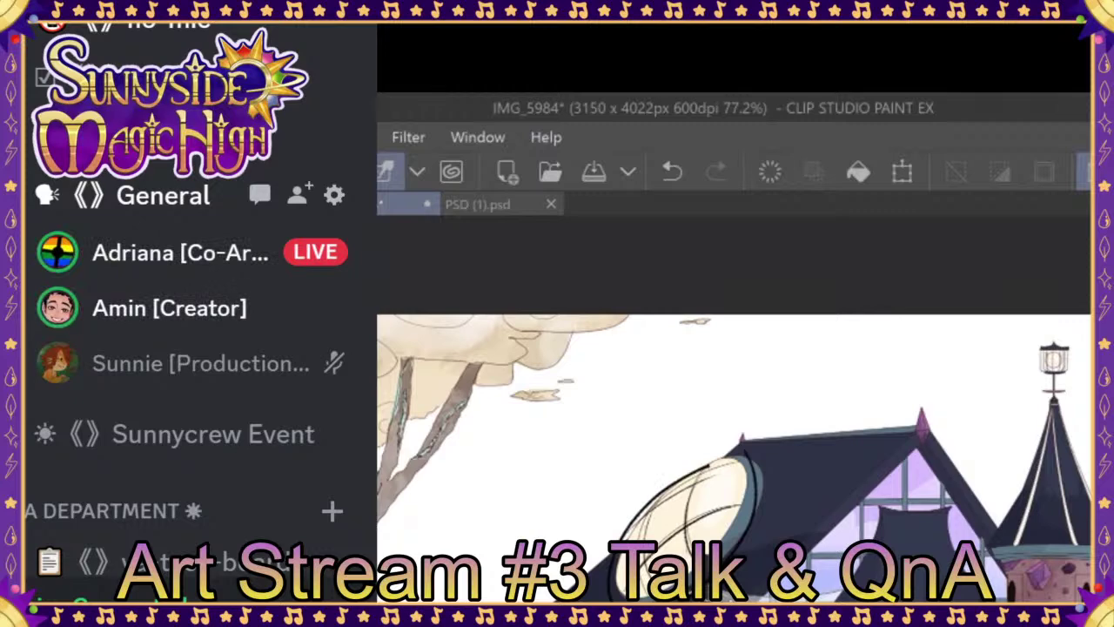
pyautogui.scroll(-5, 937, 393)
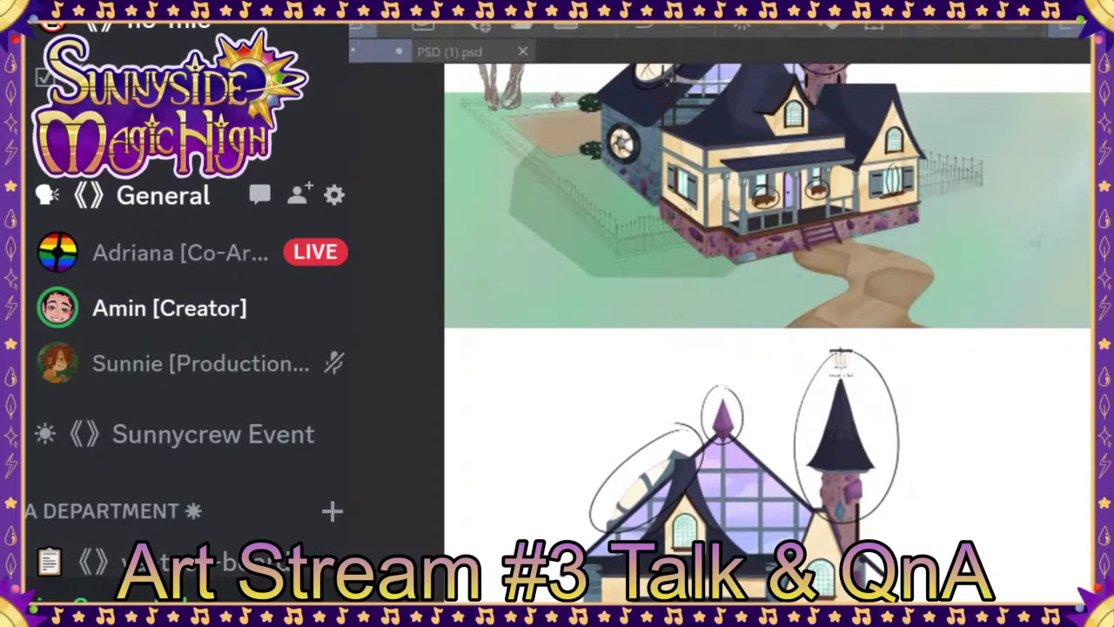
pyautogui.scroll(3, 192, 348)
pyautogui.scroll(-2, 192, 348)
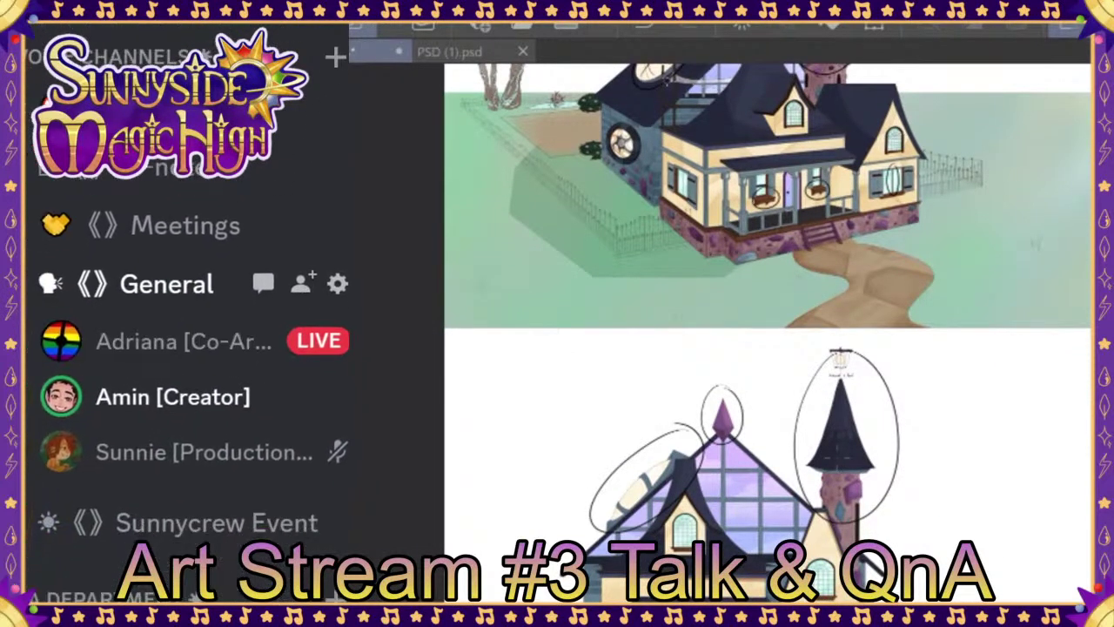
pyautogui.moveTo(723, 26); pyautogui.dragTo(706, 342)
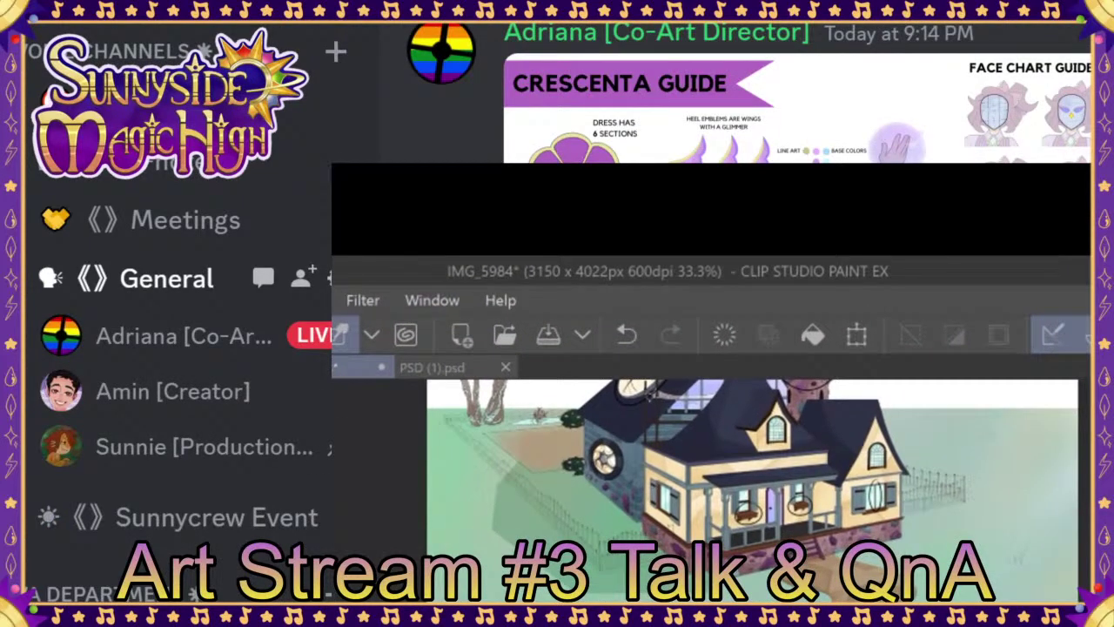
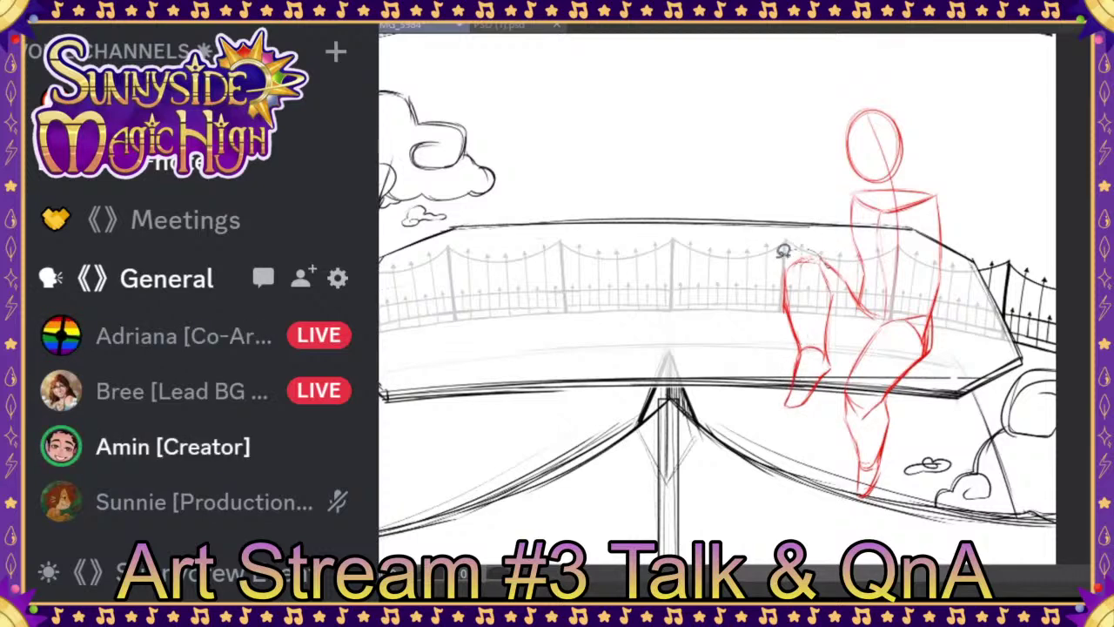
# Step: Lasso the lower part of the red seated figure's raised leg, shift it slightly toward the body and apply the transform
pyautogui.moveTo(783, 251)
pyautogui.mouseDown()
pyautogui.moveTo(808, 432)
pyautogui.moveTo(839, 348)
pyautogui.moveTo(814, 254)
pyautogui.mouseUp()
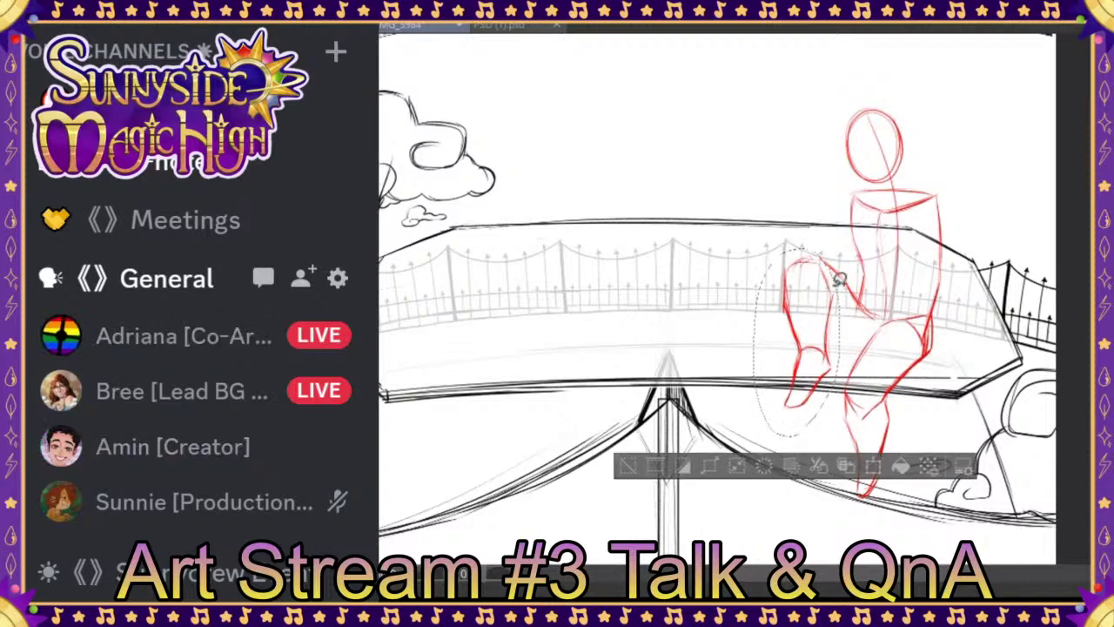
pyautogui.click(874, 467)
pyautogui.moveTo(823, 348); pyautogui.dragTo(833, 372)
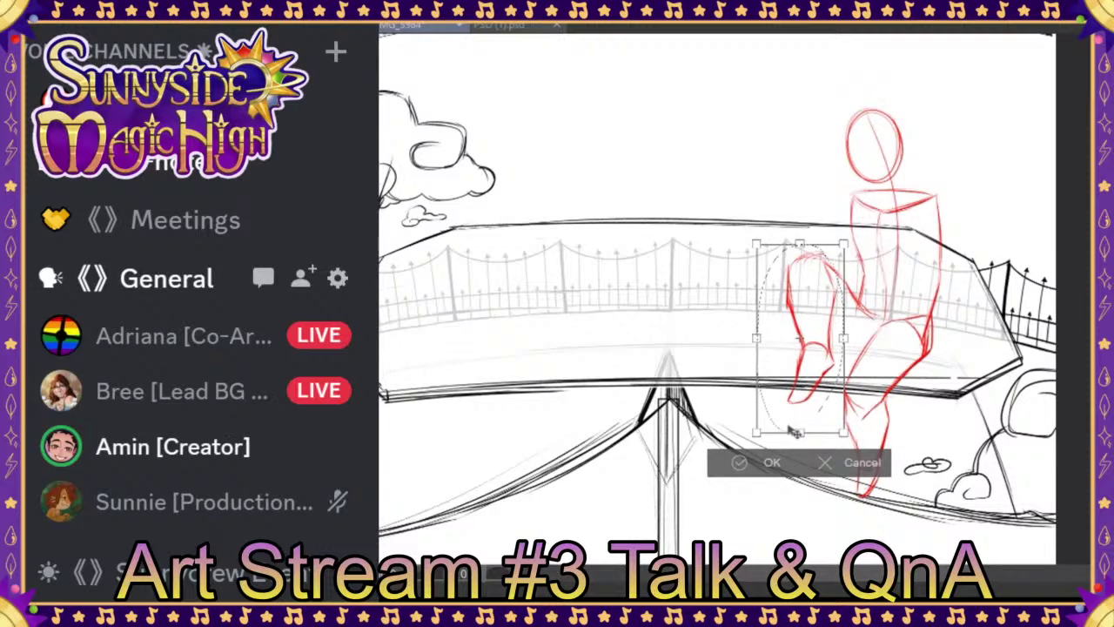
pyautogui.click(729, 464)
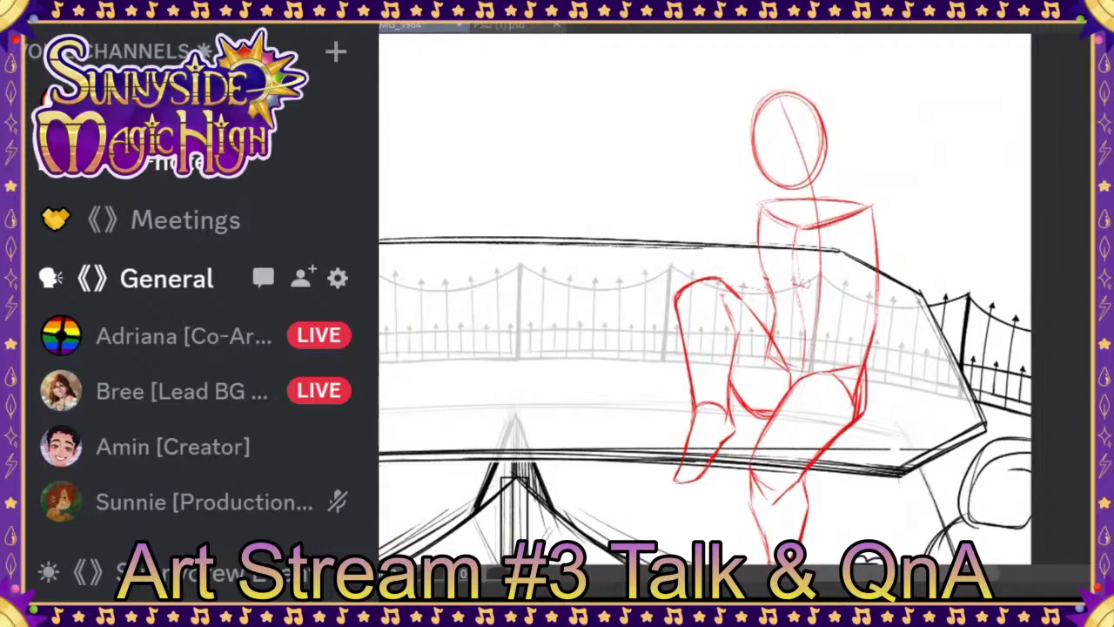
# Step: Switch the call view from the figure sketch to the lead background designer's stream
pyautogui.click(857, 270)
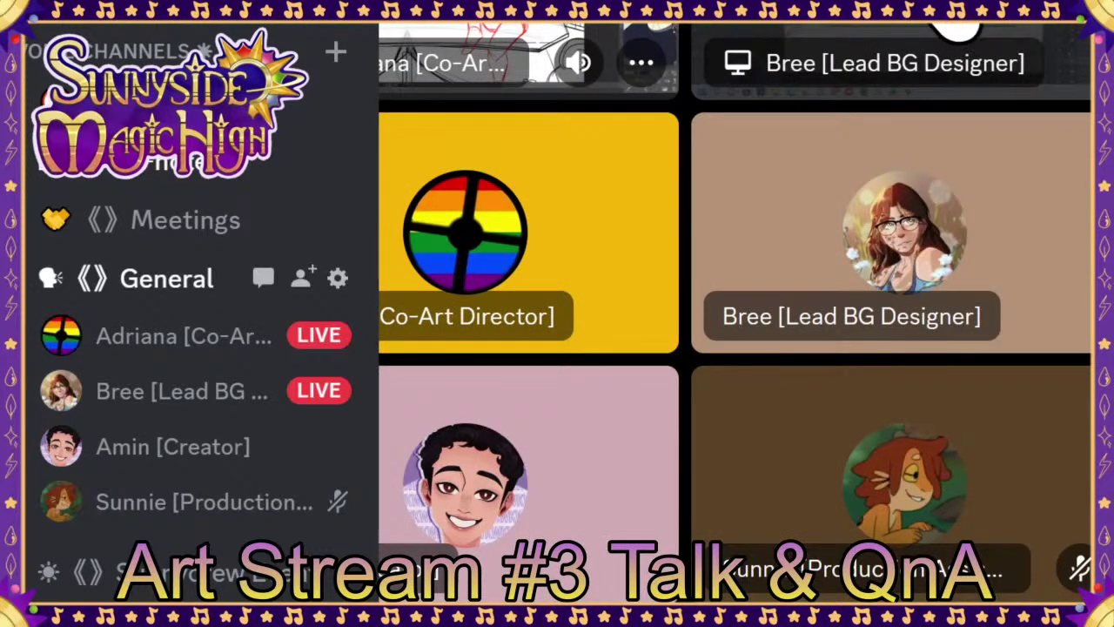
pyautogui.click(958, 82)
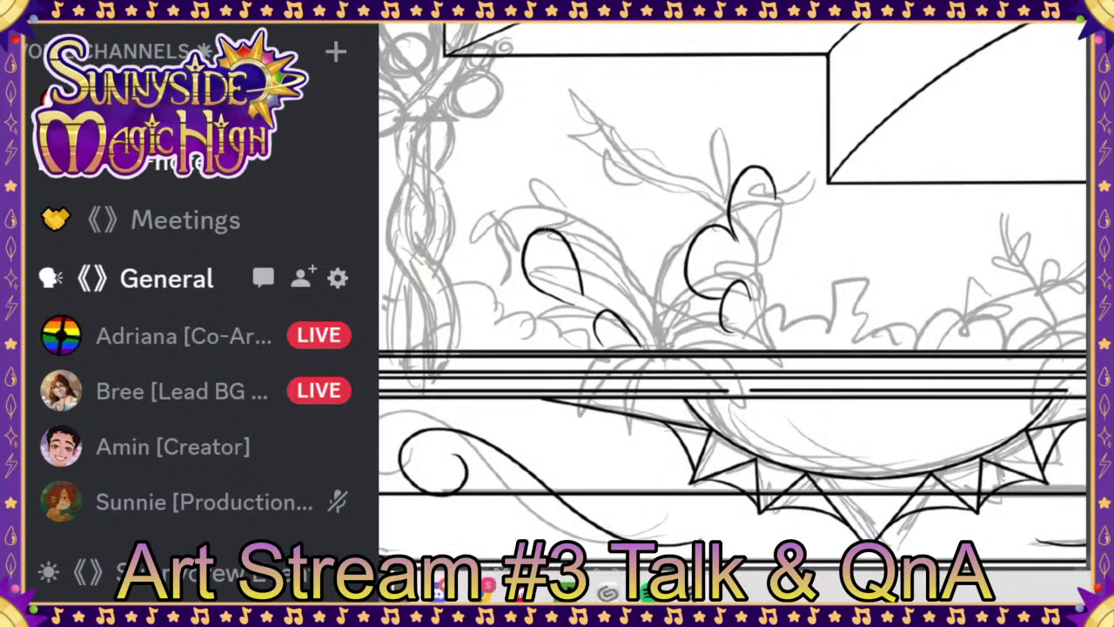
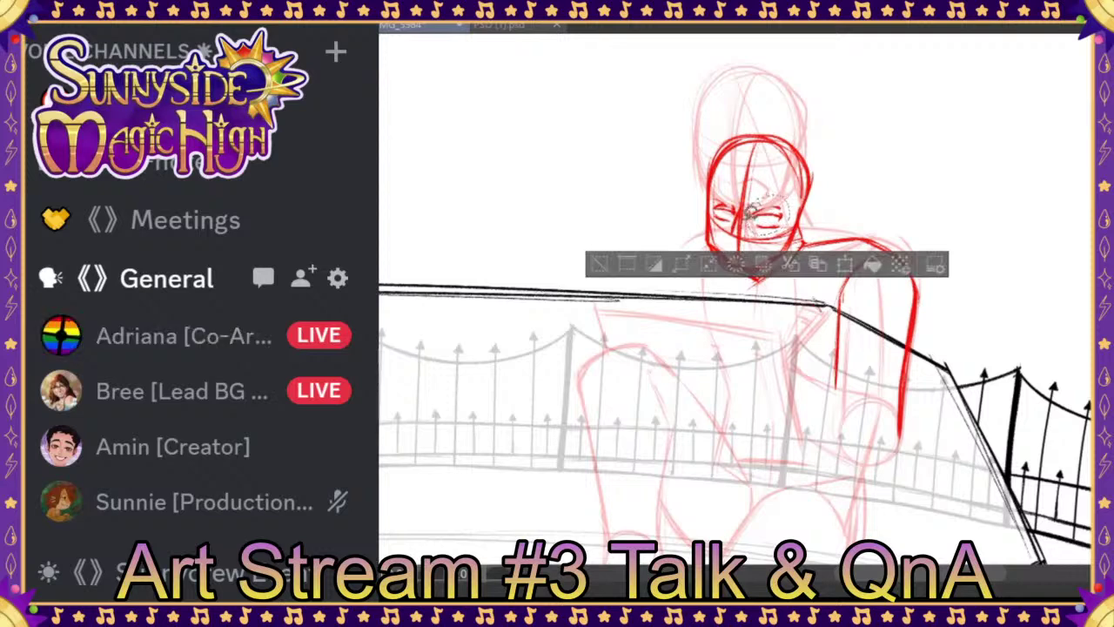
# Step: Adjust the selected eye on the red figure's face with a transform and clear the selection
pyautogui.hotkey('ctrl', 't')
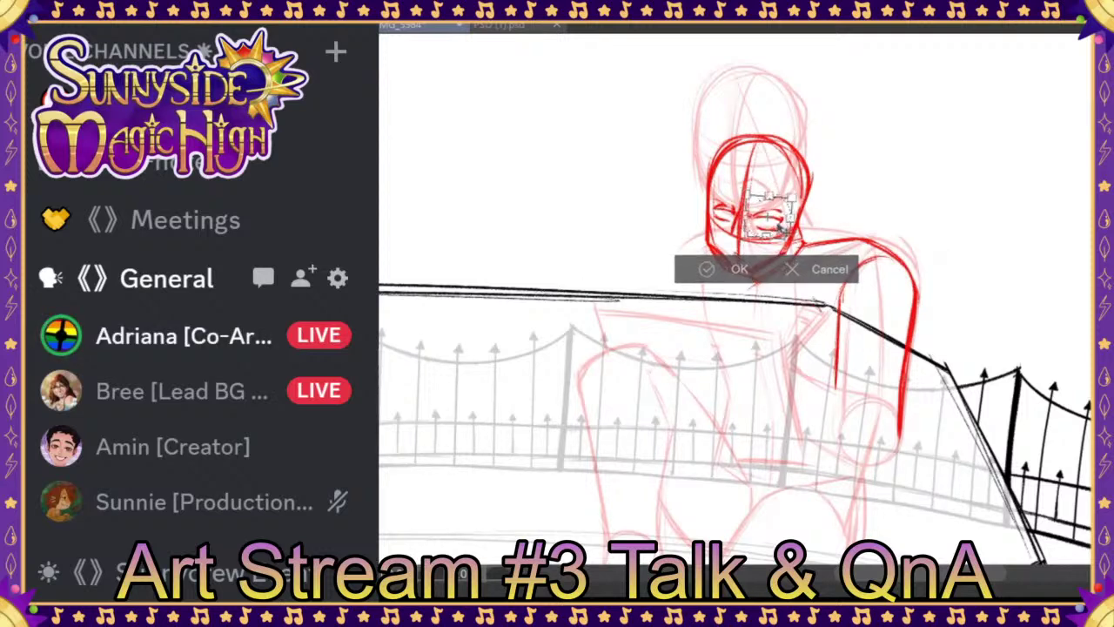
pyautogui.click(723, 273)
pyautogui.click(601, 268)
pyautogui.scroll(-3, 736, 305)
pyautogui.scroll(2, 735, 305)
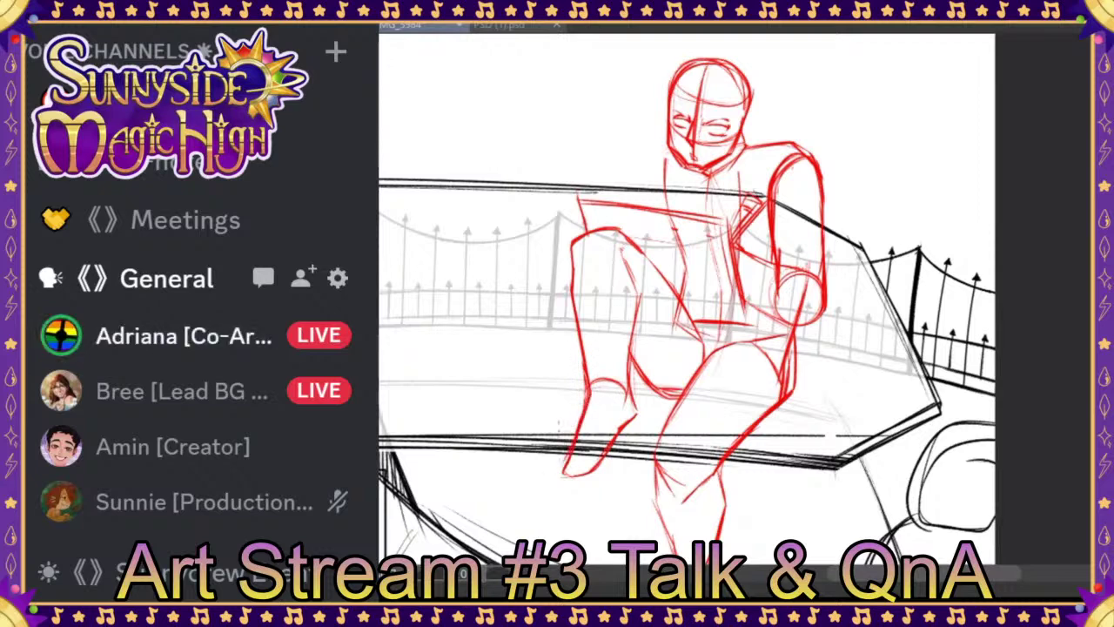
# Step: Redraw the inner contour of the red figure's raised leg from the knee down to the ankle
pyautogui.moveTo(623, 254); pyautogui.dragTo(630, 406)
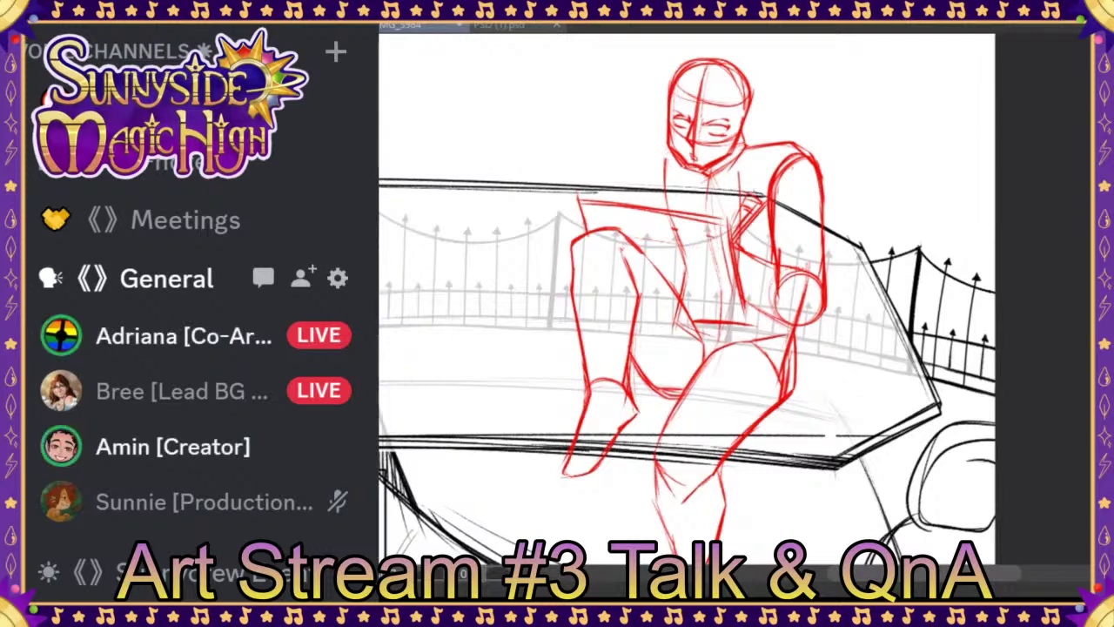
pyautogui.scroll(-5, 784, 269)
pyautogui.scroll(5, 734, 307)
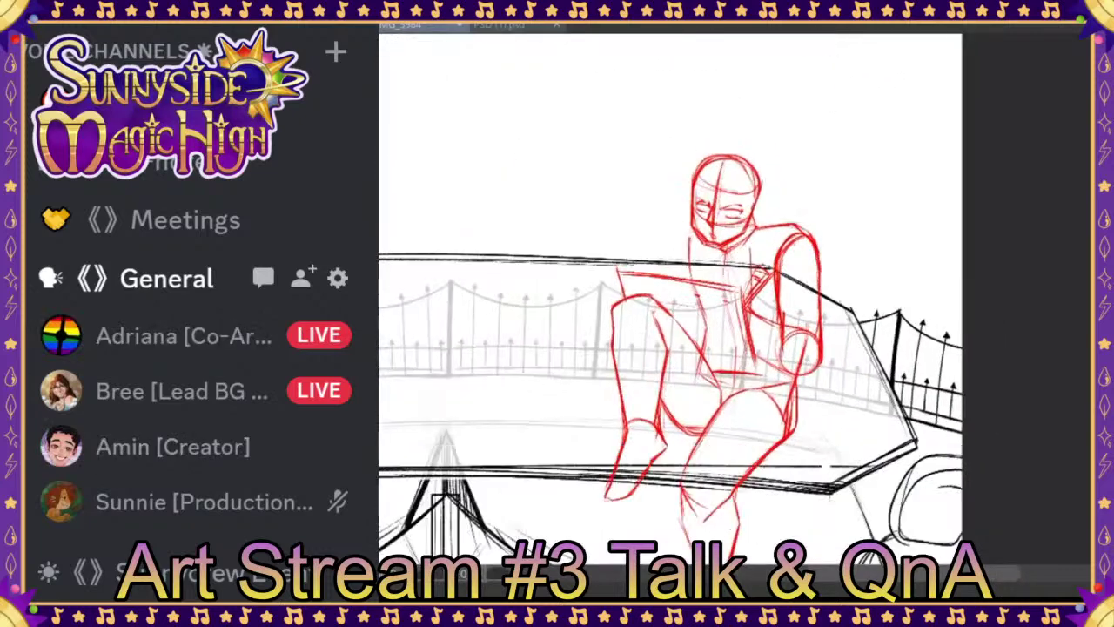
# Step: Sketch the figure's outstretched arm in red, with a sloping shoulder, a bent elbow and a forearm reaching over the fence
pyautogui.moveTo(766, 233); pyautogui.dragTo(683, 279)
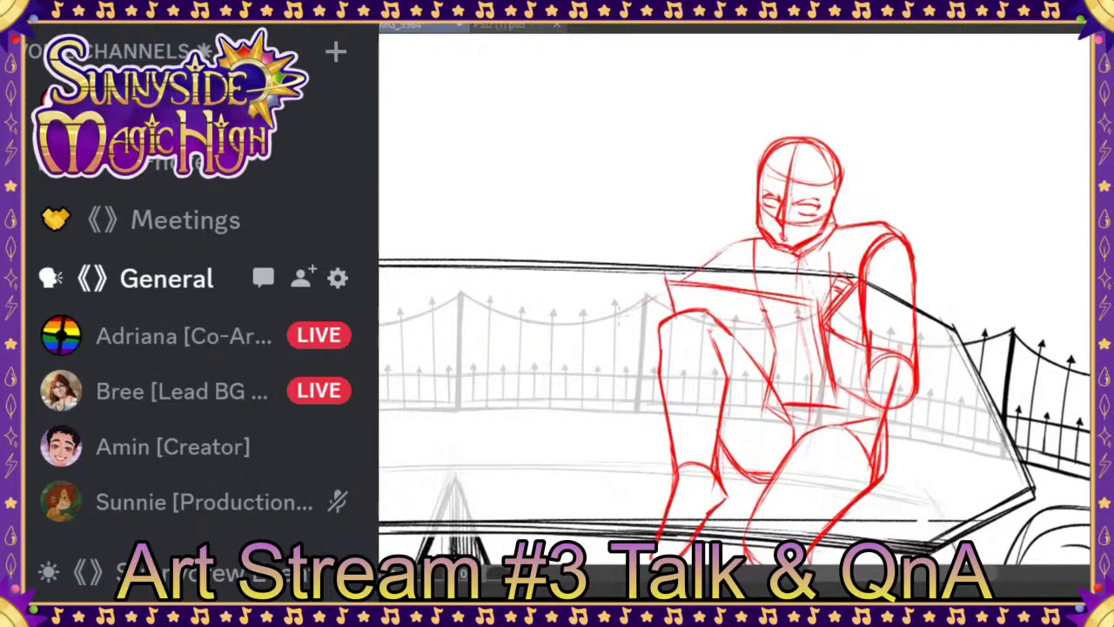
pyautogui.moveTo(645, 315); pyautogui.dragTo(620, 357)
pyautogui.moveTo(644, 308)
pyautogui.mouseDown()
pyautogui.moveTo(528, 343)
pyautogui.moveTo(525, 357)
pyautogui.moveTo(575, 369)
pyautogui.moveTo(655, 342)
pyautogui.mouseUp()
pyautogui.moveTo(679, 282); pyautogui.dragTo(752, 240)
pyautogui.moveTo(670, 287); pyautogui.dragTo(529, 341)
pyautogui.moveTo(800, 193)
pyautogui.mouseDown()
pyautogui.moveTo(925, 213)
pyautogui.moveTo(841, 152)
pyautogui.moveTo(845, 132)
pyautogui.mouseUp()
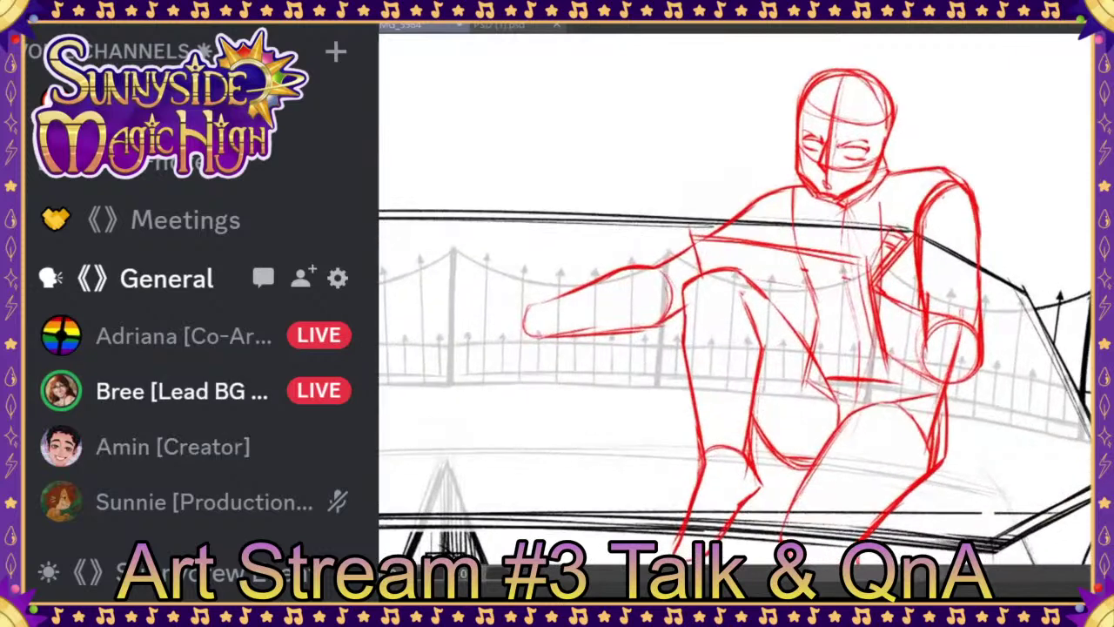
# Step: Add an ellipse at the elbow and redraw the outstretched forearm with a shorter rounded end, undoing the unwanted strokes
pyautogui.moveTo(660, 281); pyautogui.dragTo(646, 315)
pyautogui.moveTo(553, 298); pyautogui.dragTo(547, 336)
pyautogui.moveTo(563, 294); pyautogui.dragTo(545, 314)
pyautogui.hotkey('ctrl', 'z')
pyautogui.hotkey('ctrl', 'z')
pyautogui.hotkey('ctrl', 'z')
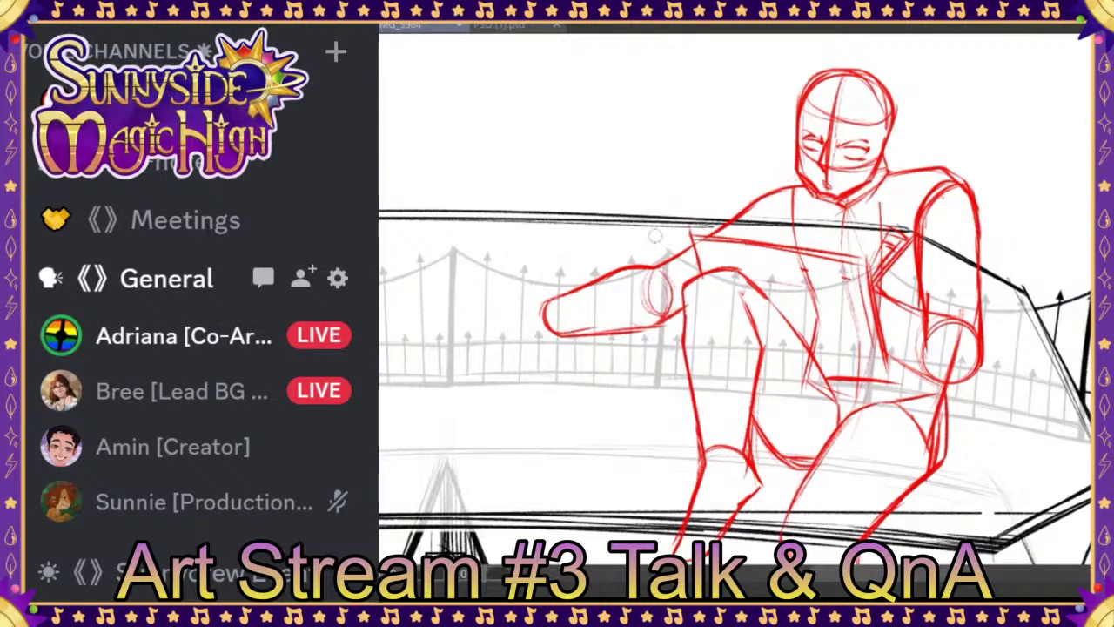
# Step: Lasso the outstretched forearm, nudge it closer to the figure with a transform and clear the selection
pyautogui.hotkey('ctrl', '-')
pyautogui.scroll(2, 735, 298)
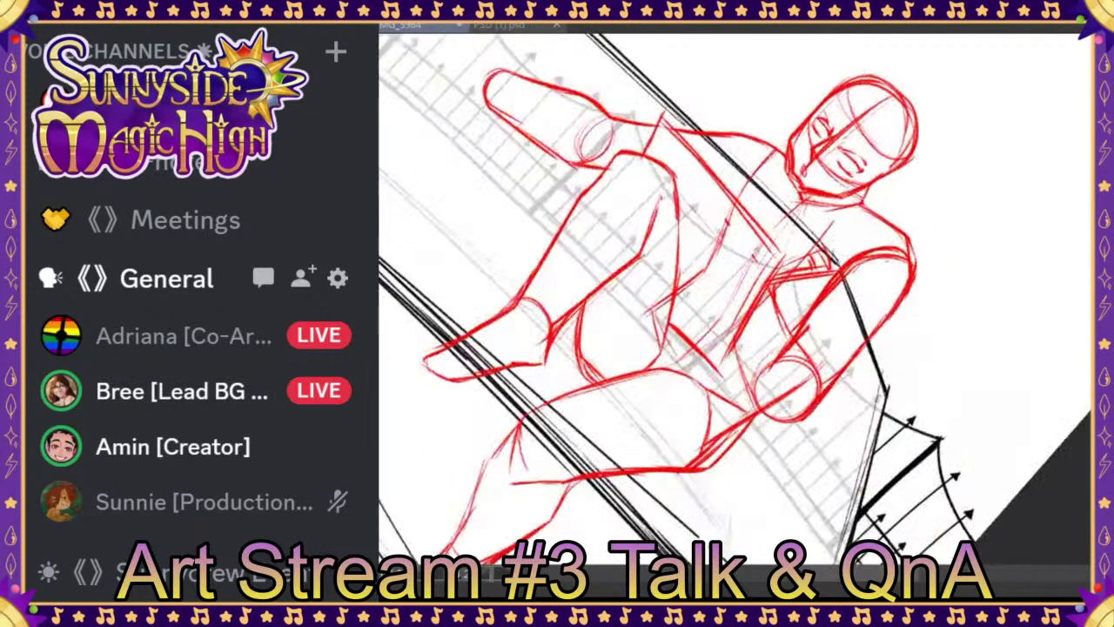
pyautogui.moveTo(921, 245)
pyautogui.mouseDown()
pyautogui.moveTo(895, 329)
pyautogui.moveTo(921, 280)
pyautogui.moveTo(850, 373)
pyautogui.mouseUp()
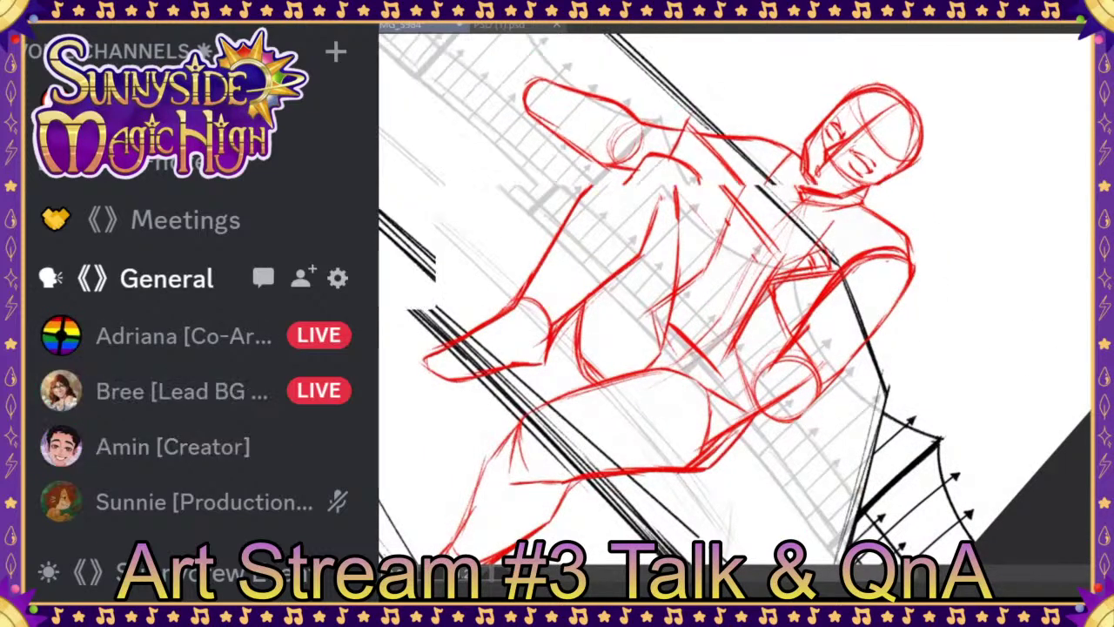
pyautogui.press('Escape')
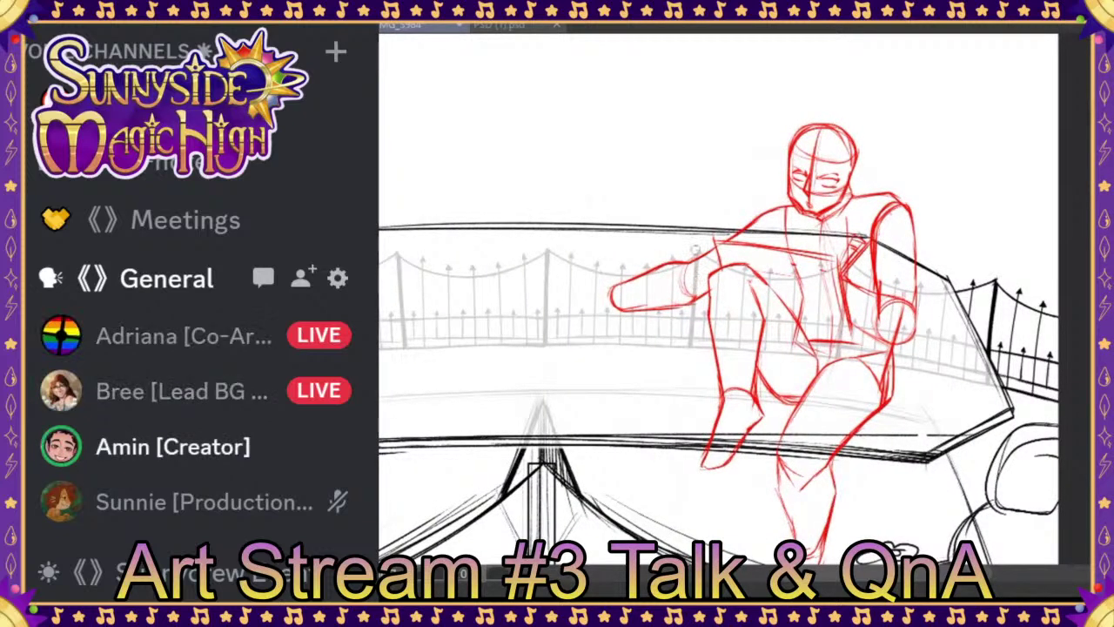
pyautogui.moveTo(700, 261)
pyautogui.mouseDown()
pyautogui.moveTo(675, 237)
pyautogui.moveTo(600, 273)
pyautogui.moveTo(645, 337)
pyautogui.moveTo(714, 280)
pyautogui.mouseUp()
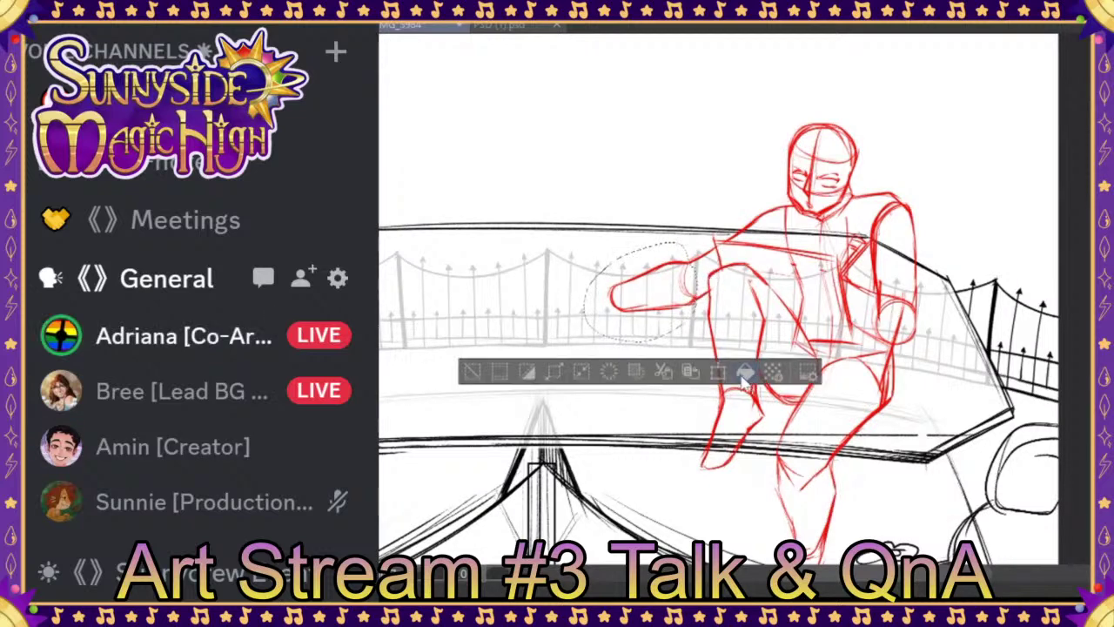
pyautogui.click(718, 373)
pyautogui.moveTo(687, 315); pyautogui.dragTo(694, 315)
pyautogui.click(599, 367)
pyautogui.click(480, 366)
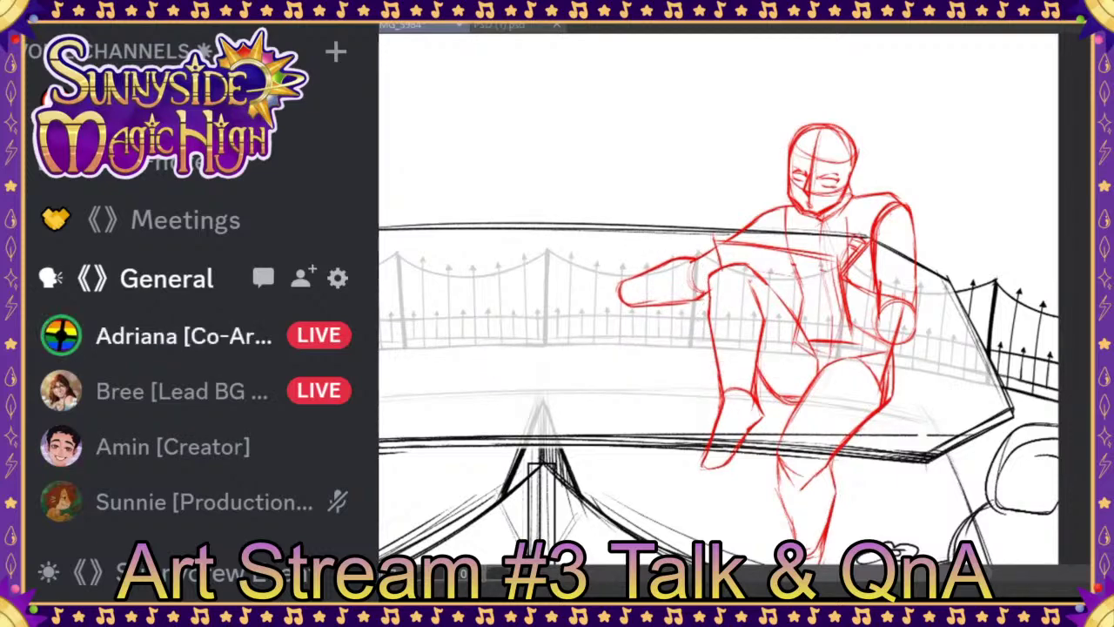
# Step: Draw the contour of the outstretched arm up over the shoulder to the neck, on top of the faded red sketch
pyautogui.scroll(-4, 719, 300)
pyautogui.scroll(4, 826, 267)
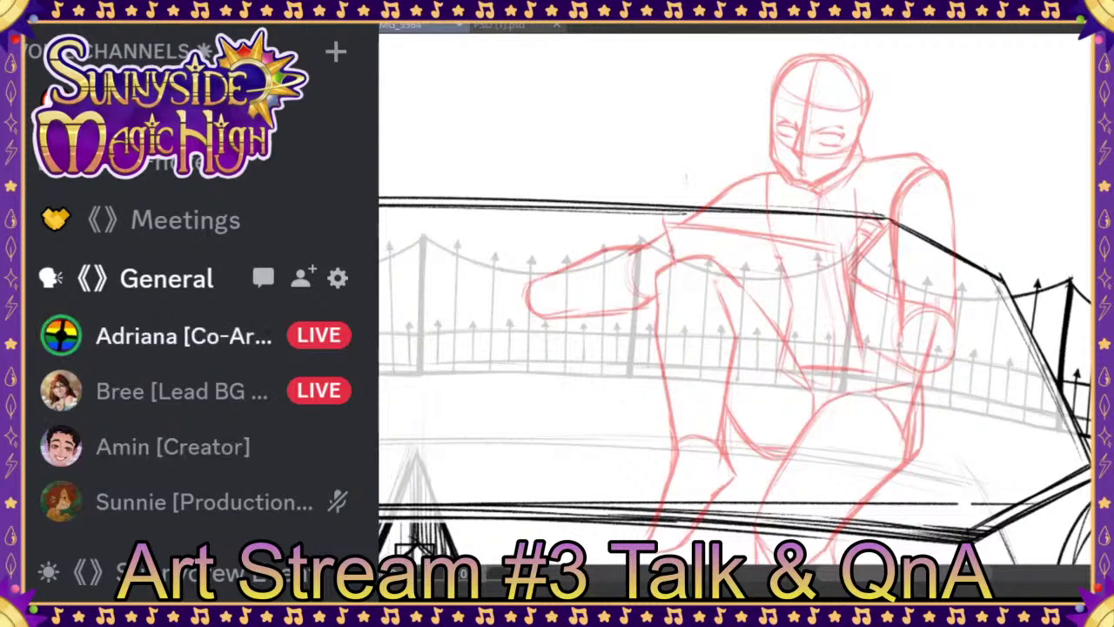
pyautogui.moveTo(629, 254)
pyautogui.mouseDown()
pyautogui.moveTo(718, 196)
pyautogui.moveTo(790, 169)
pyautogui.mouseUp()
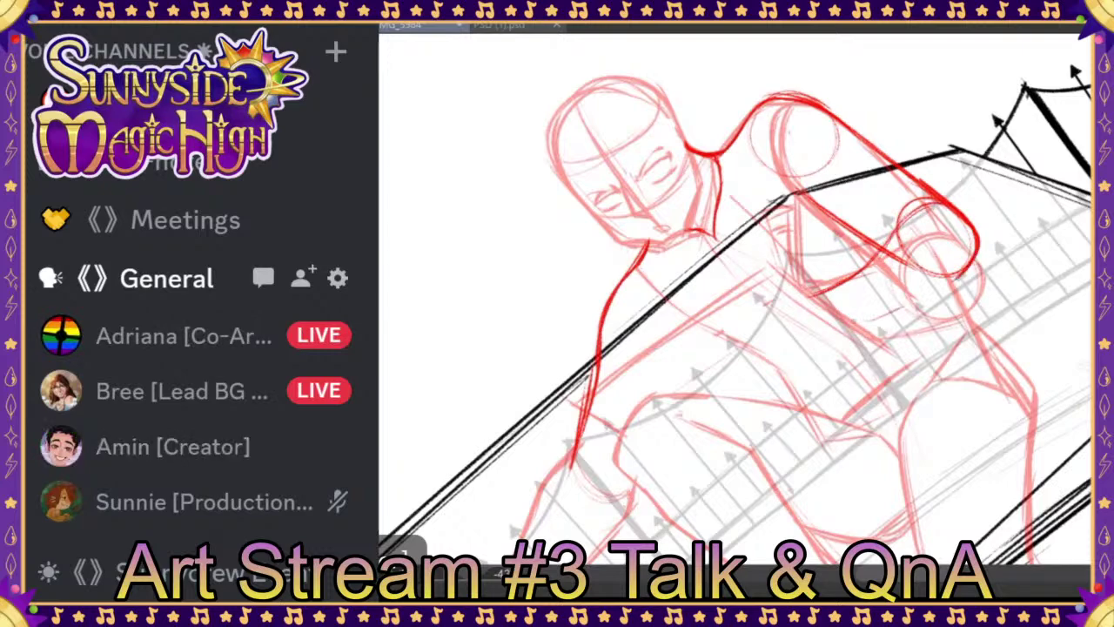
# Step: View the lead background designer's plant and tree line art, and return to the co-art director's bridge sketch
pyautogui.click(1008, 211)
pyautogui.click(888, 50)
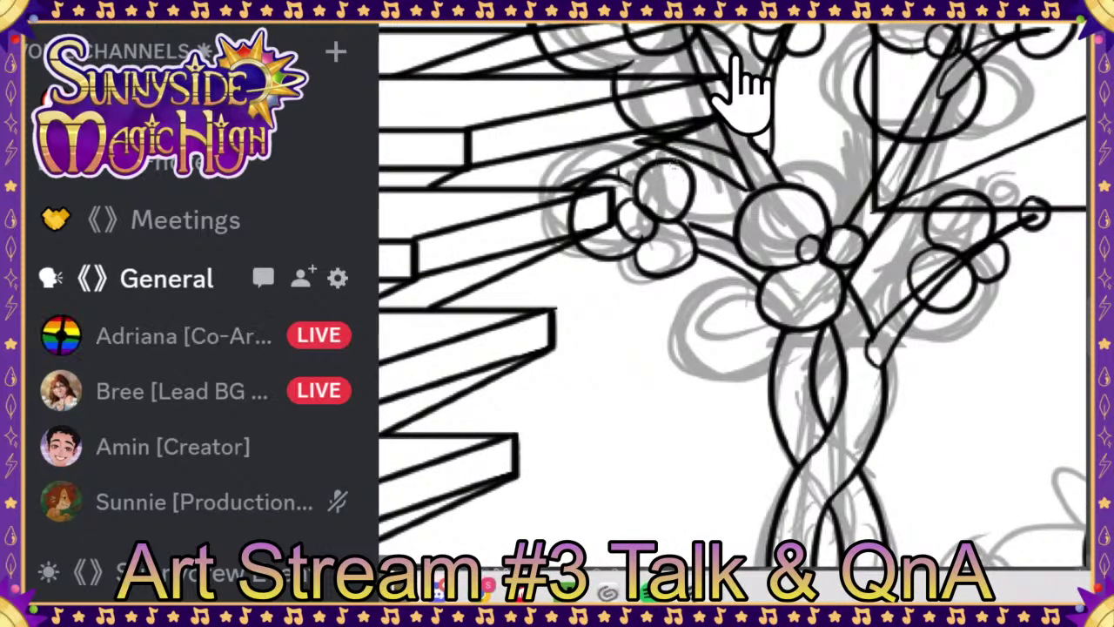
pyautogui.click(744, 87)
pyautogui.click(487, 170)
pyautogui.click(457, 231)
pyautogui.click(896, 96)
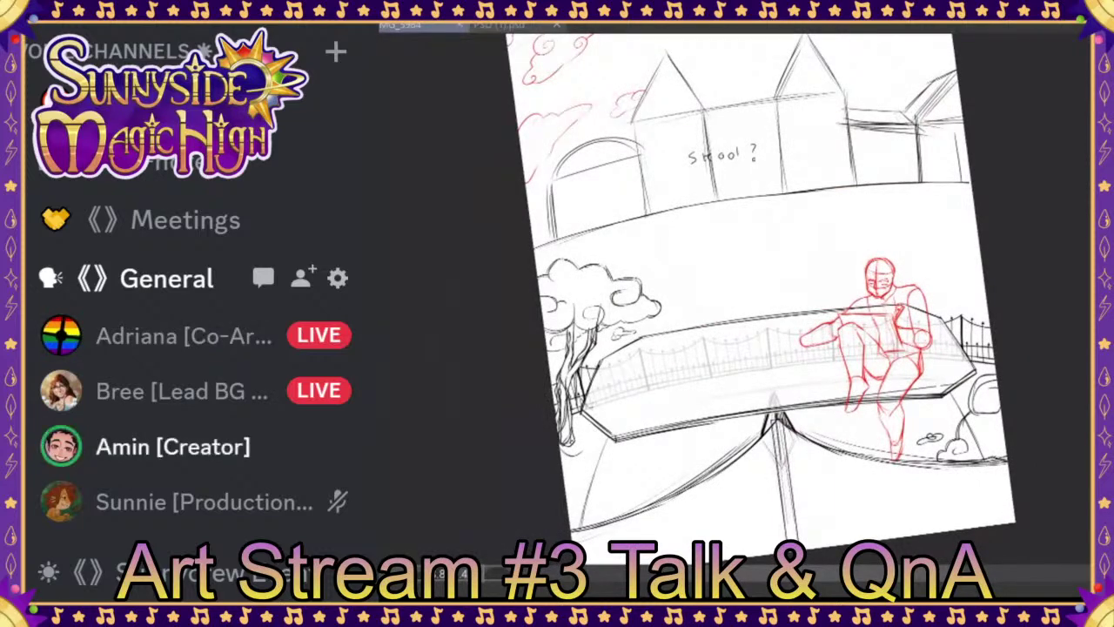
# Step: View the seated figure up close, and reopen the lead background designer's stream
pyautogui.scroll(5, 836, 339)
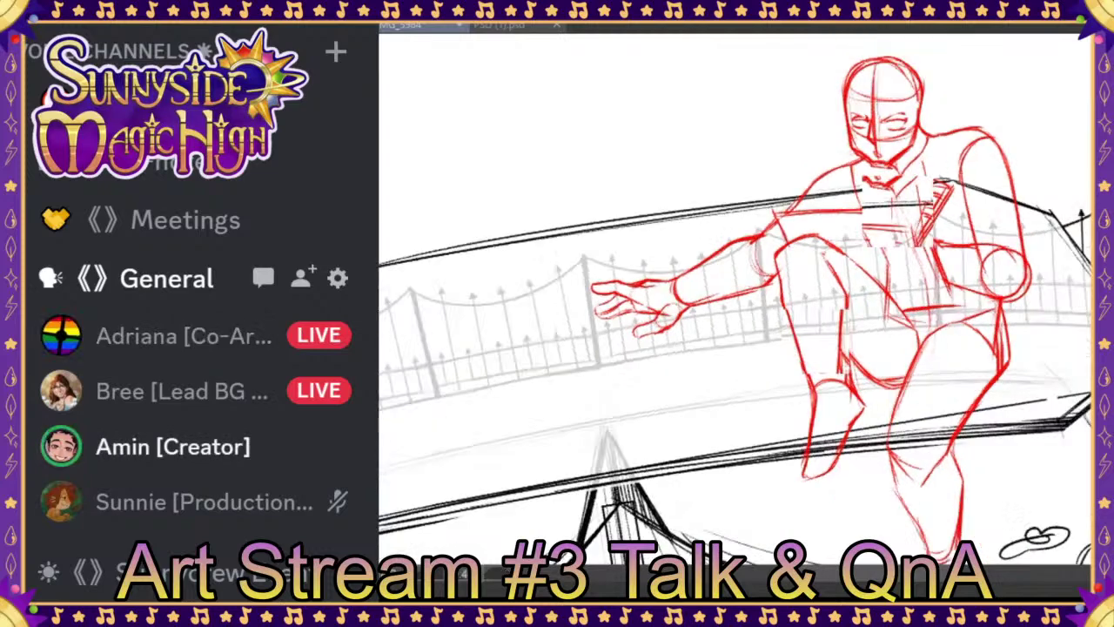
pyautogui.click(808, 228)
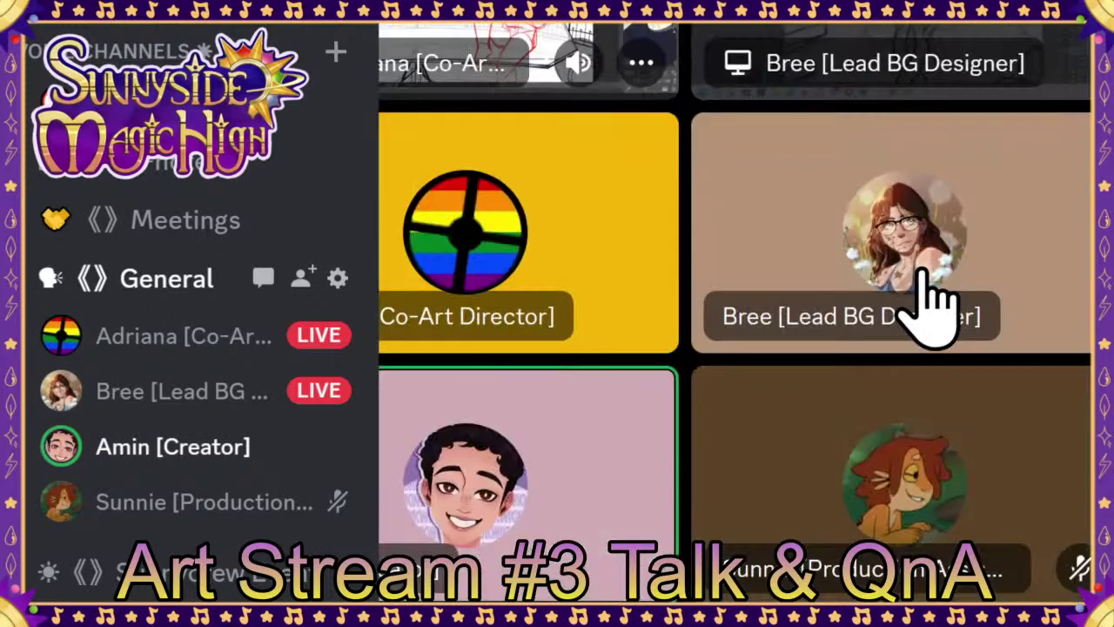
pyautogui.click(915, 279)
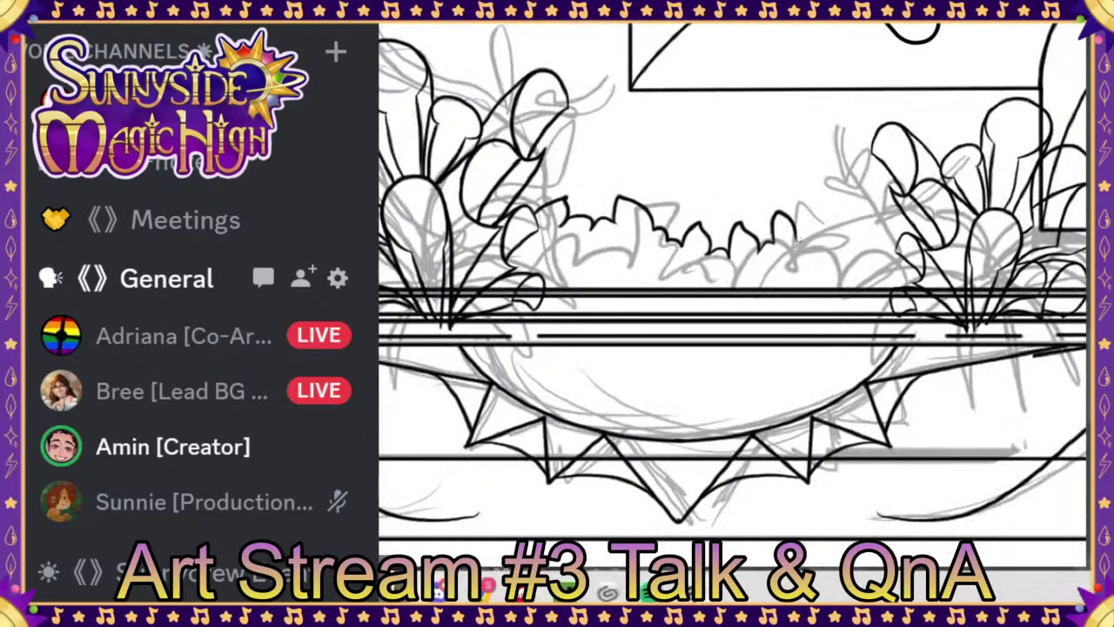